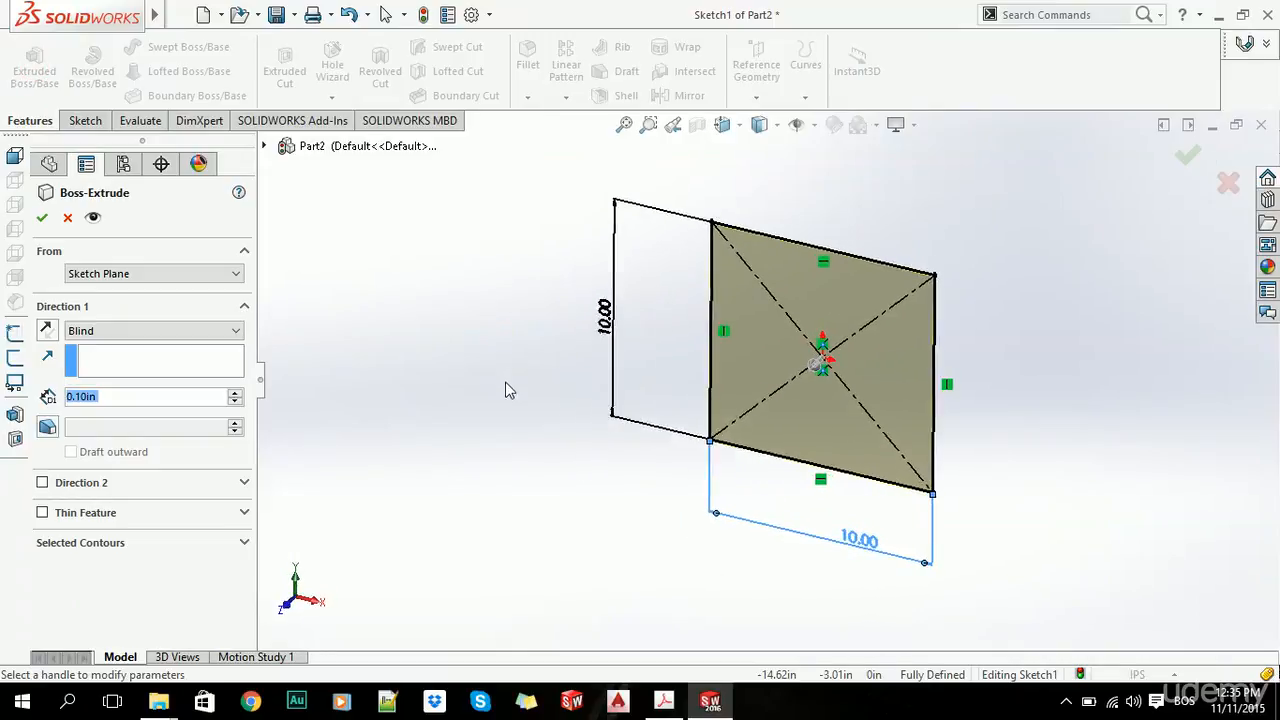
# Step: Extrude the square sketch 10 in with a Blind end condition to form a cube
pyautogui.click(118, 397)
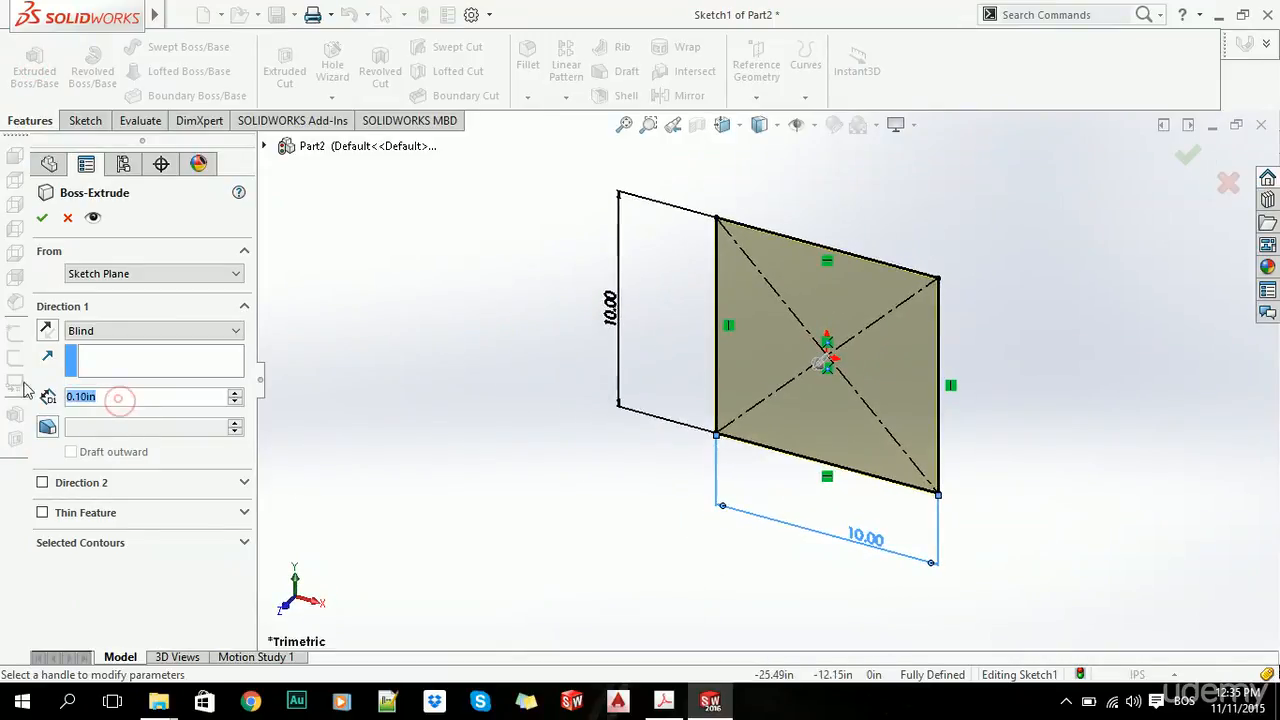
pyautogui.write('10')
pyautogui.press('Tab')
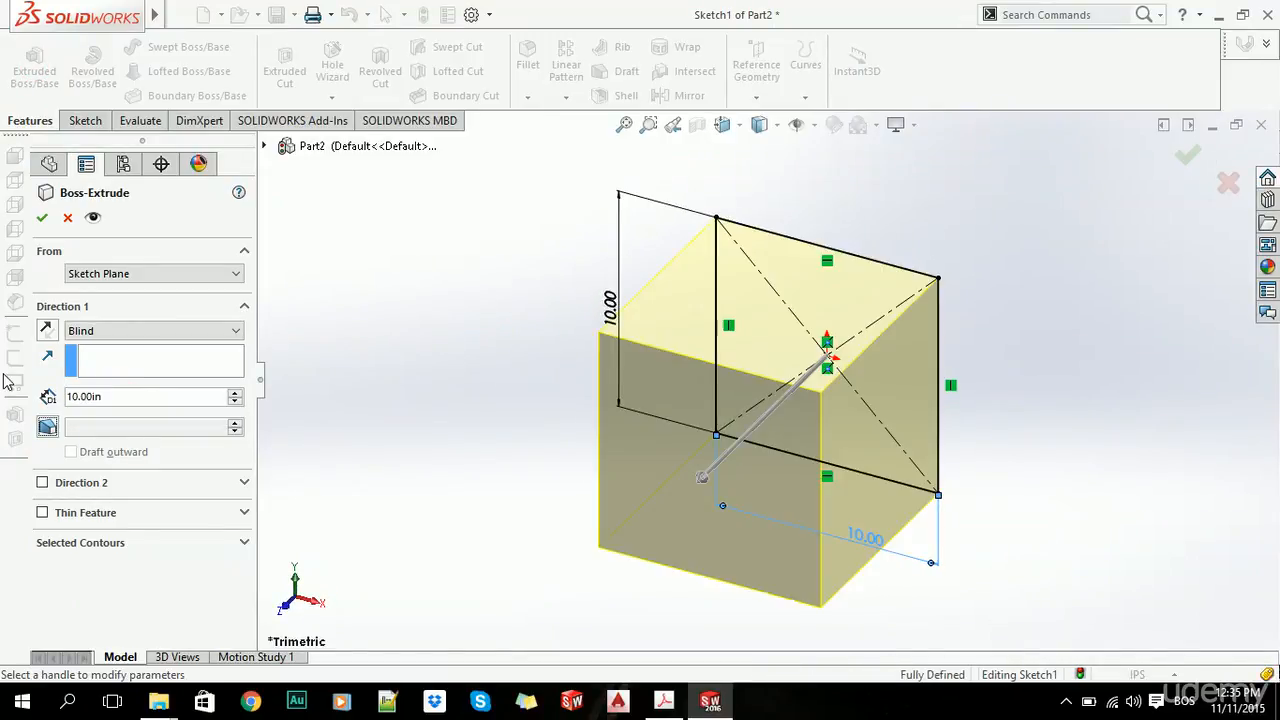
pyautogui.click(43, 218)
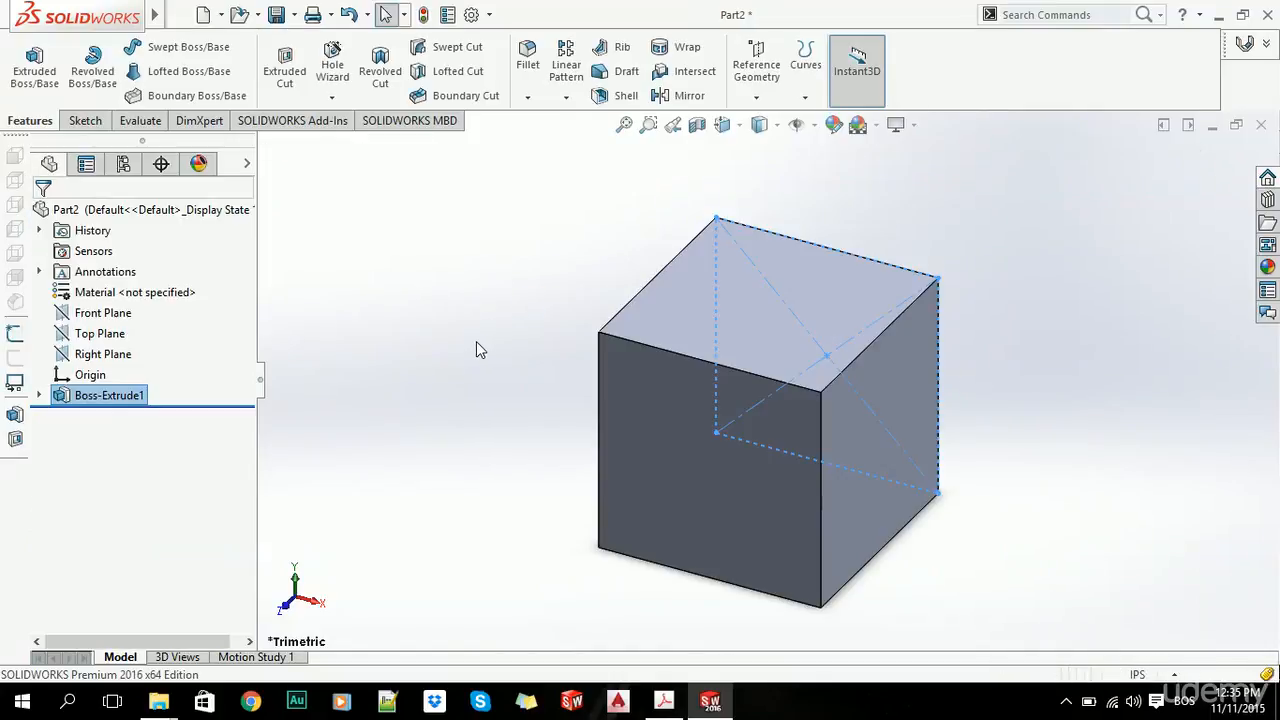
pyautogui.click(476, 343)
# Step: Start a Hole Wizard hole using the plain Hole type and the ANSI Inch standard
pyautogui.scroll(3, 766, 420)
pyautogui.moveTo(766, 420); pyautogui.dragTo(795, 370, button='middle')
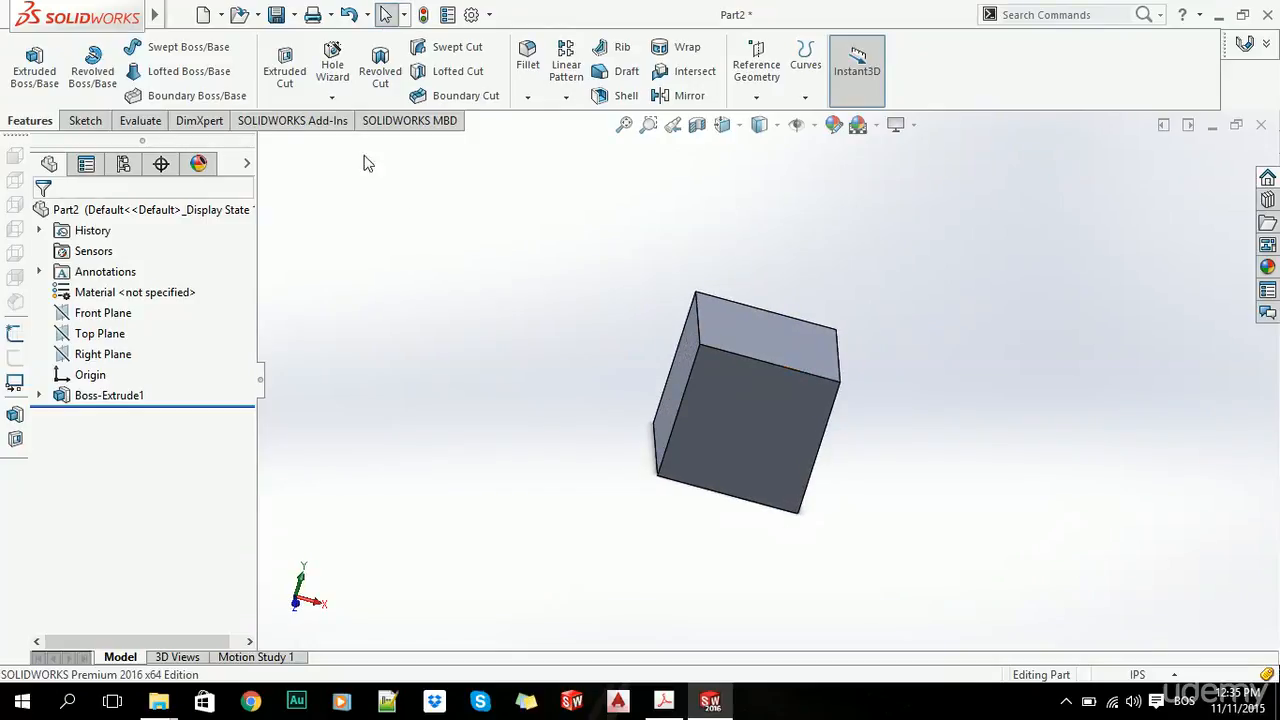
pyautogui.click(333, 96)
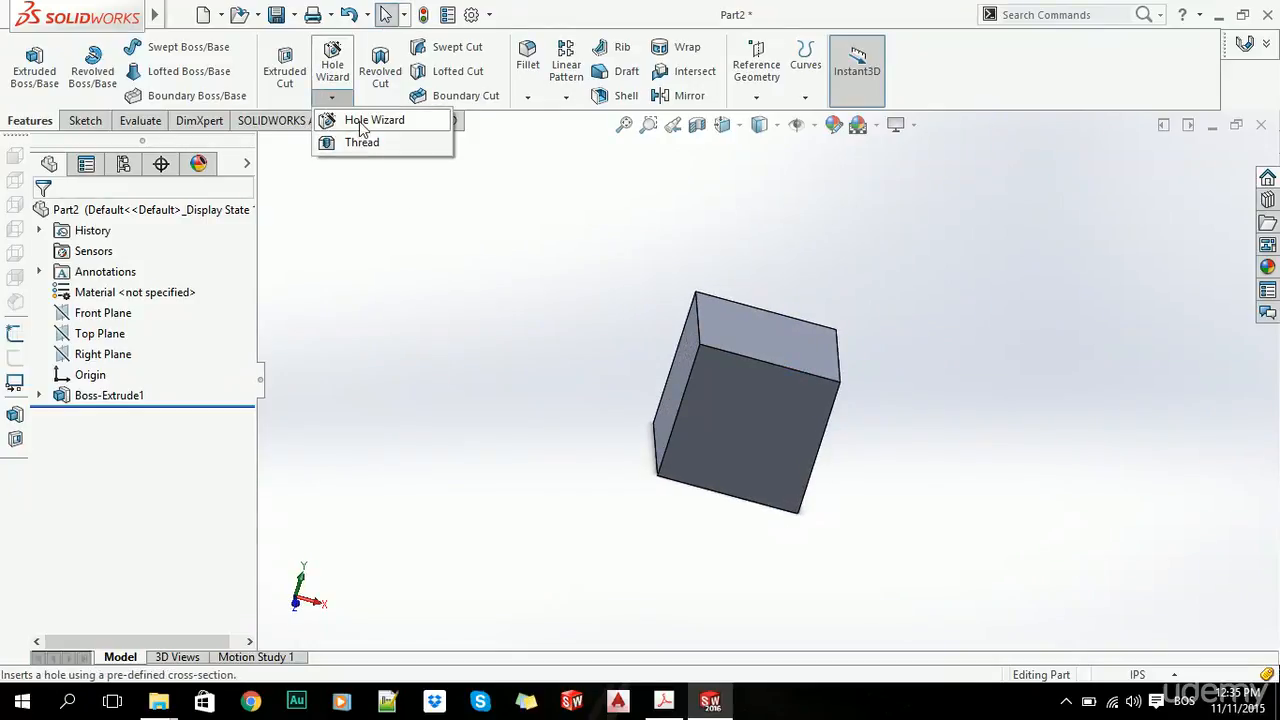
pyautogui.click(357, 290)
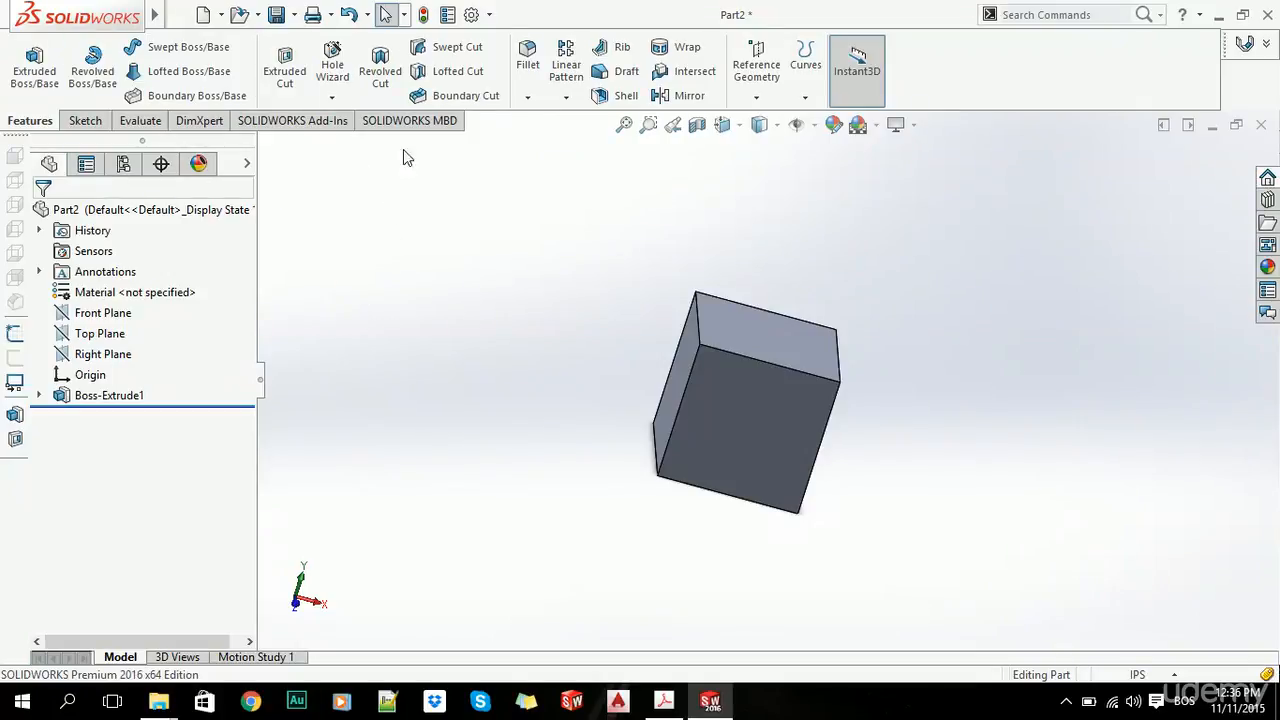
pyautogui.moveTo(766, 437); pyautogui.dragTo(752, 405, button='middle')
pyautogui.click(332, 64)
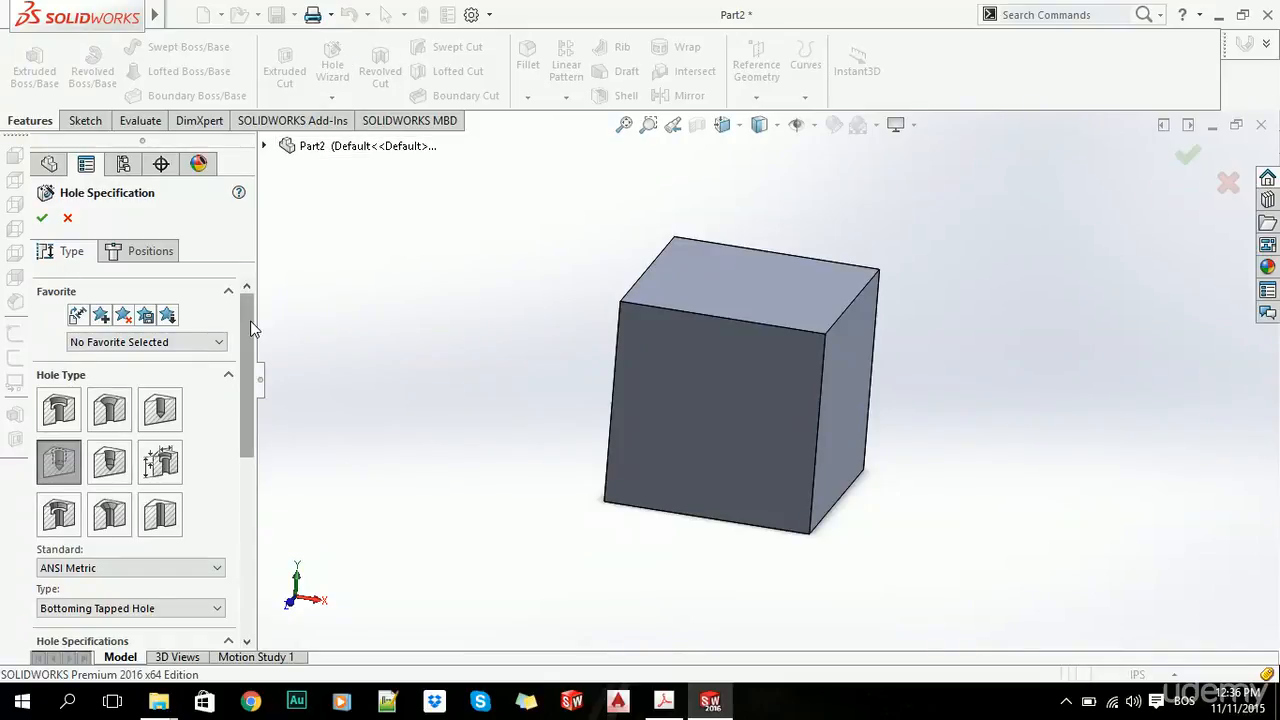
pyautogui.moveTo(251, 320); pyautogui.dragTo(280, 366)
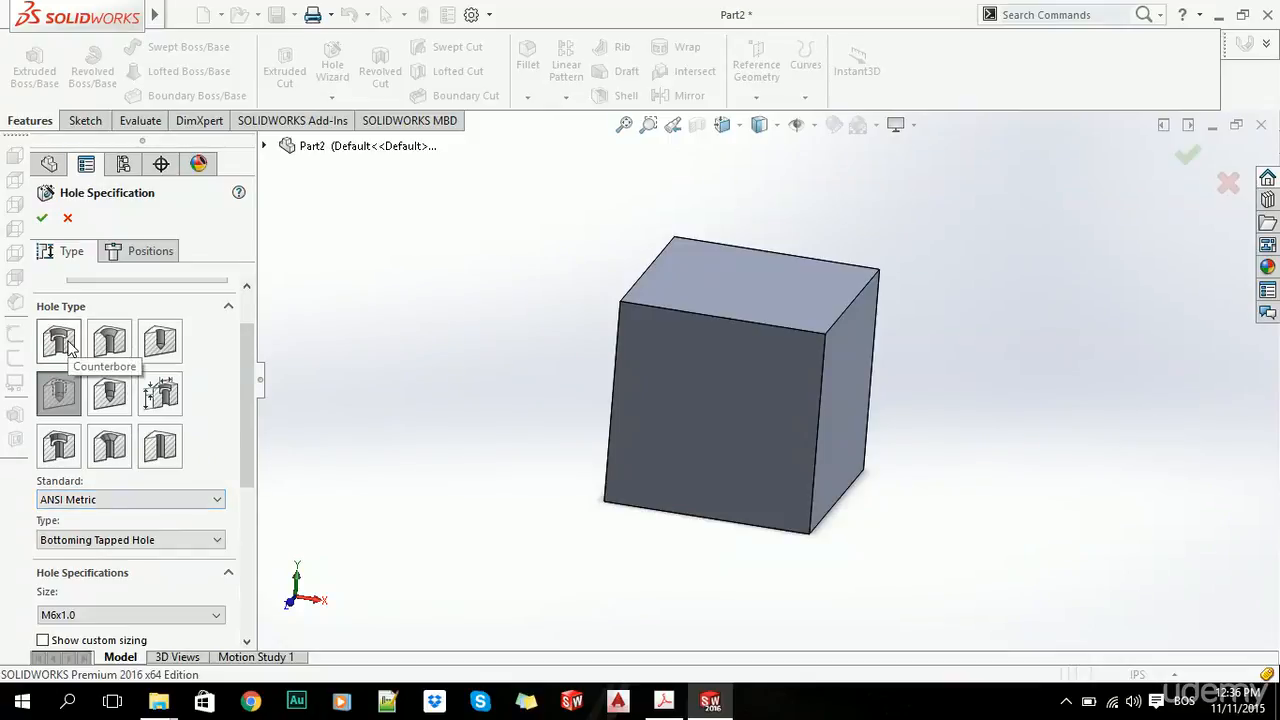
pyautogui.click(166, 343)
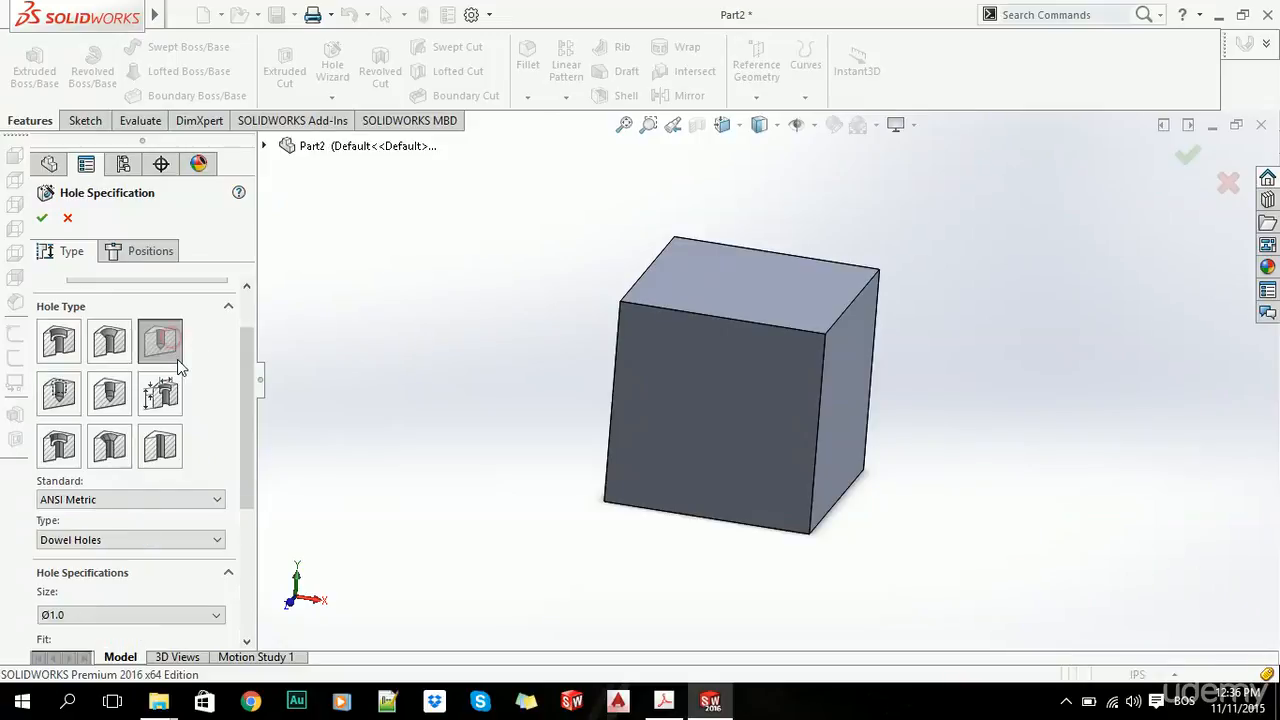
pyautogui.click(197, 502)
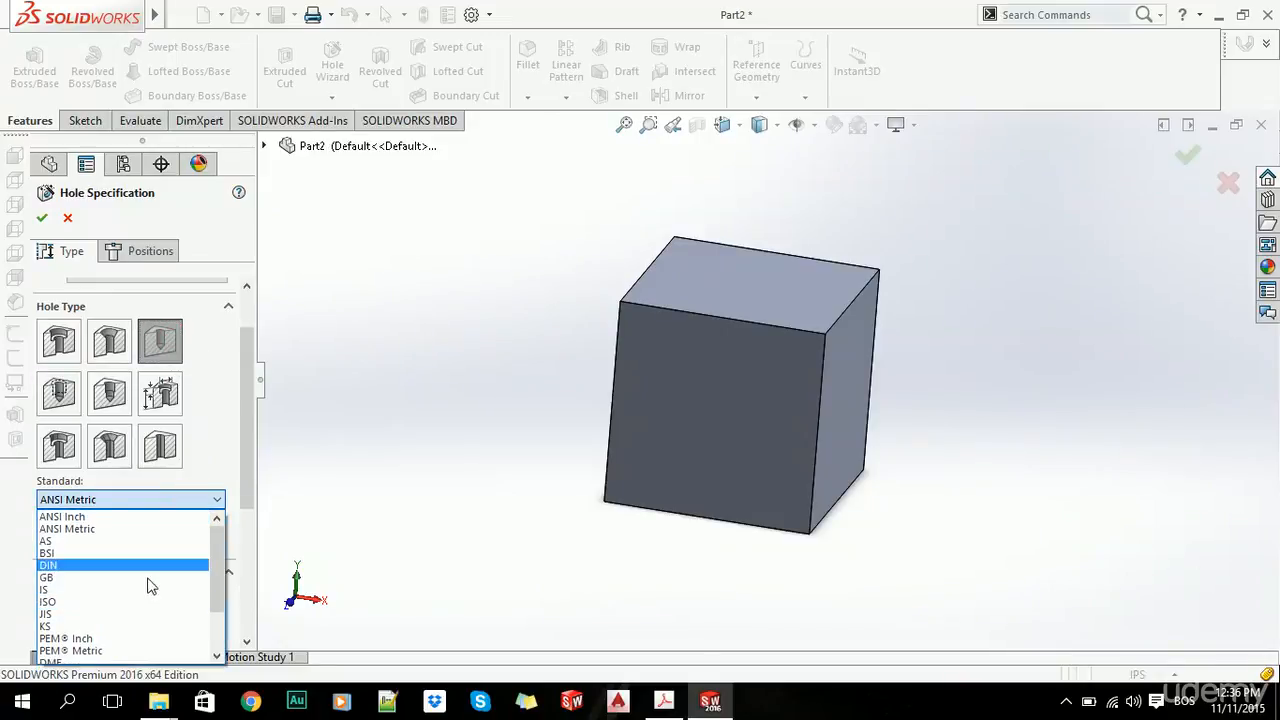
pyautogui.click(85, 517)
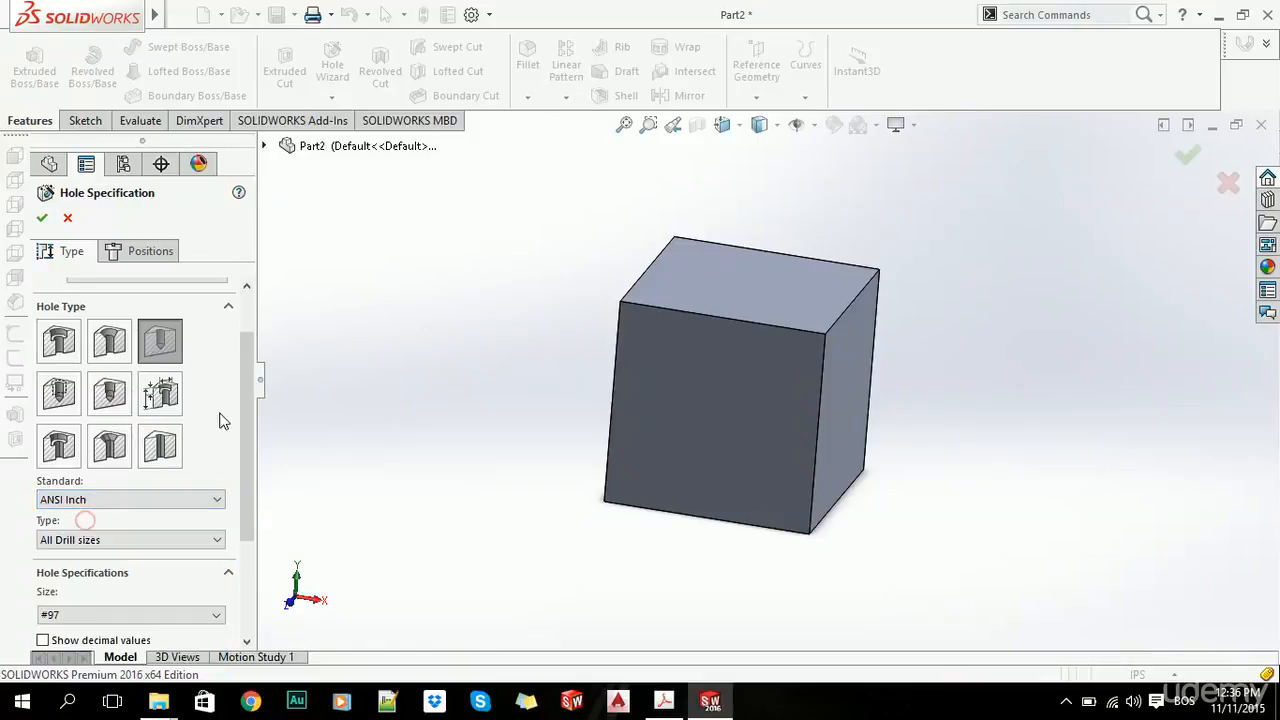
# Step: Set the hole's drill size to #80
pyautogui.moveTo(244, 363); pyautogui.dragTo(253, 462)
pyautogui.click(186, 450)
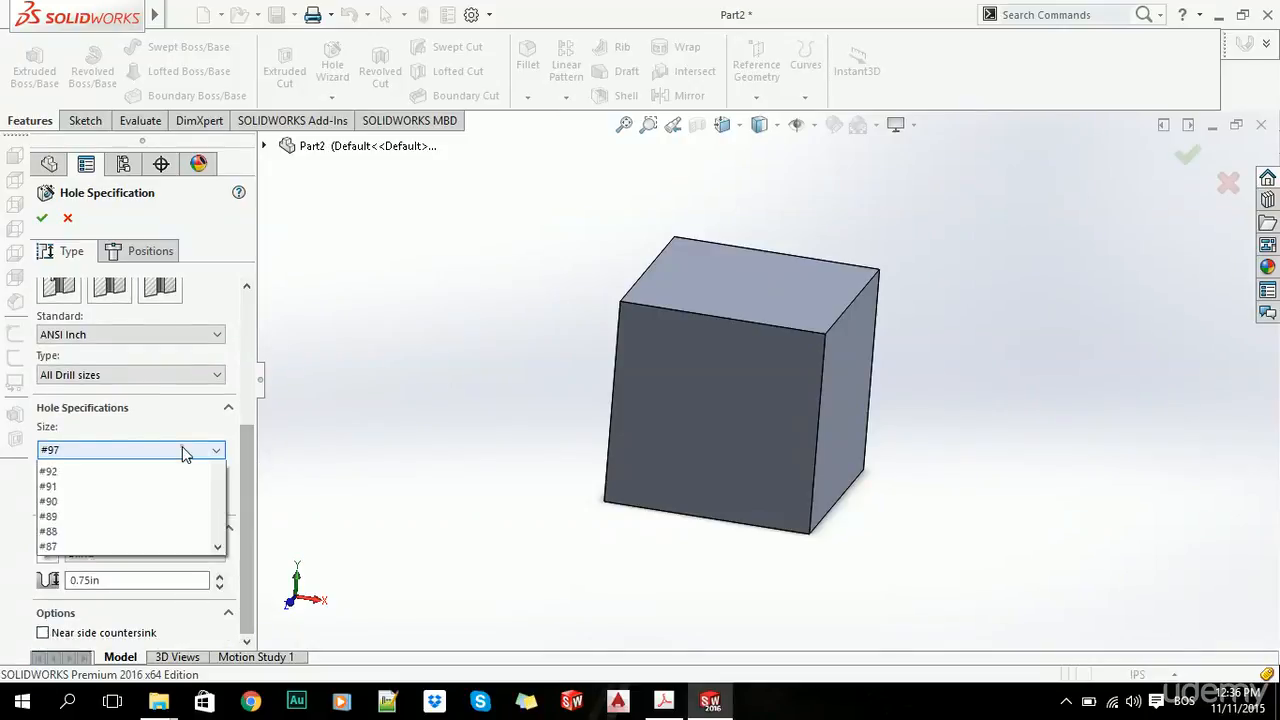
pyautogui.scroll(-2, 170, 557)
pyautogui.scroll(-5, 170, 557)
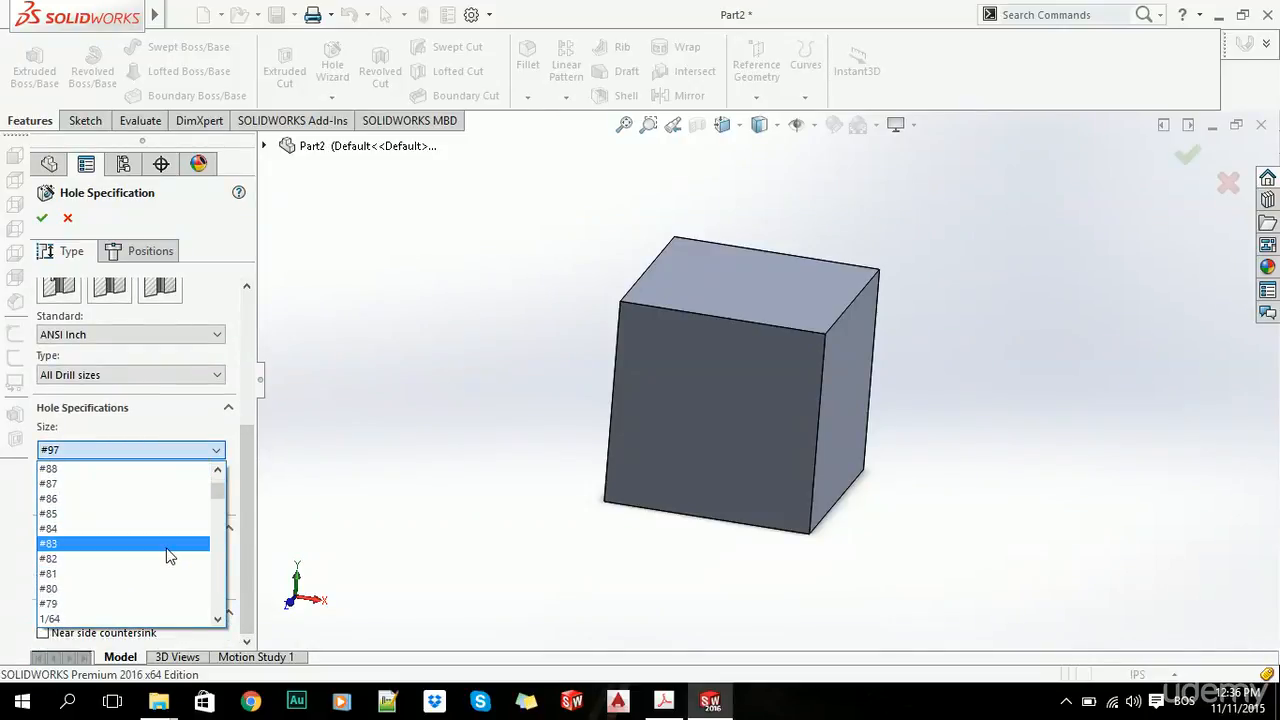
pyautogui.scroll(-3, 165, 548)
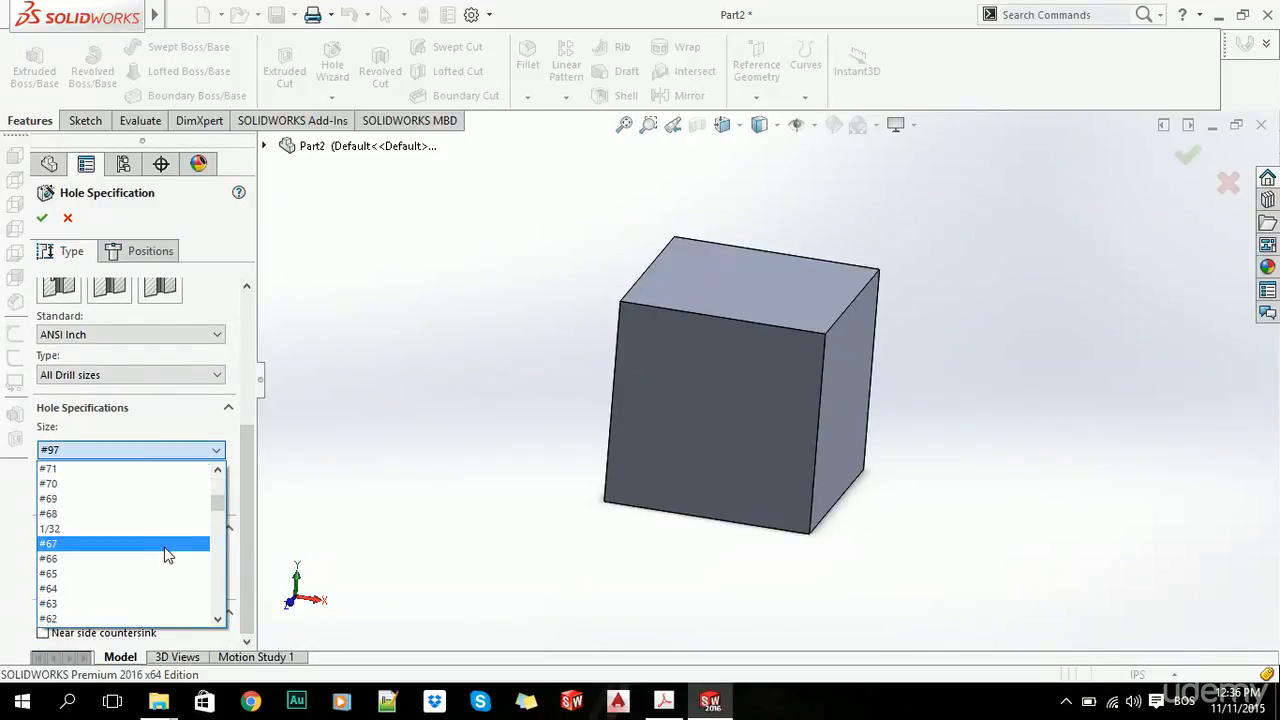
pyautogui.scroll(4, 163, 541)
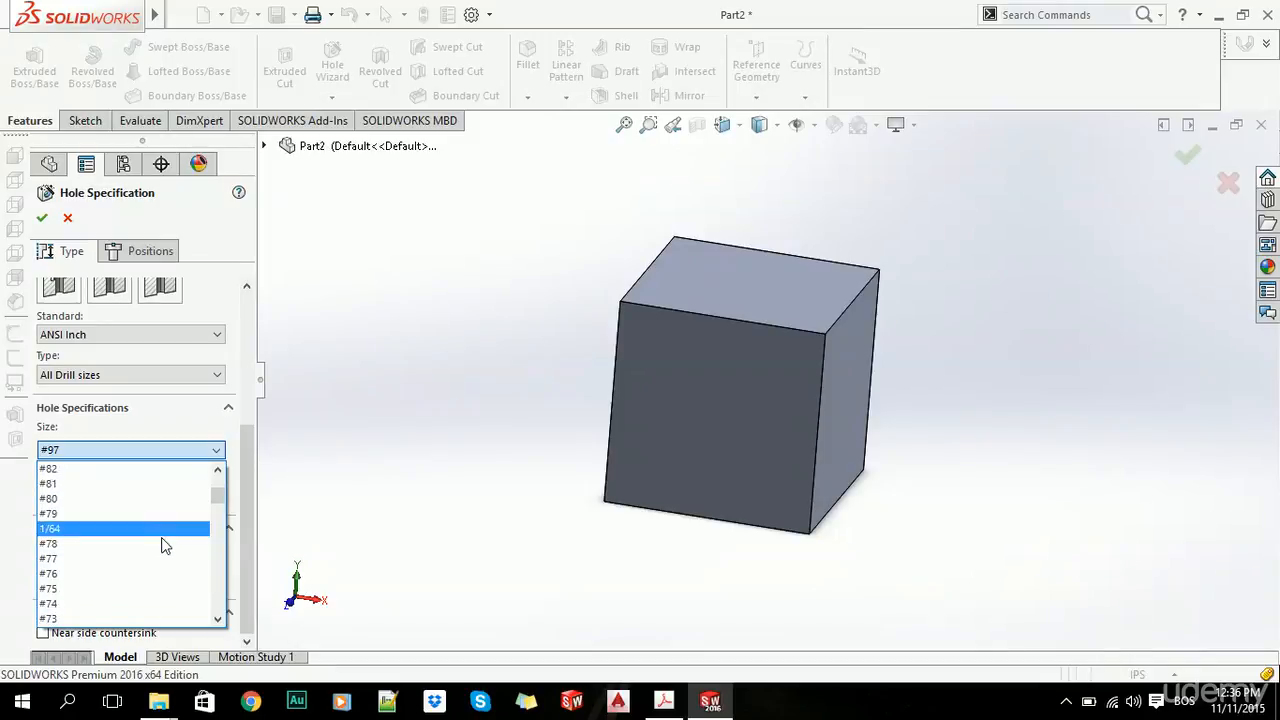
pyautogui.click(121, 494)
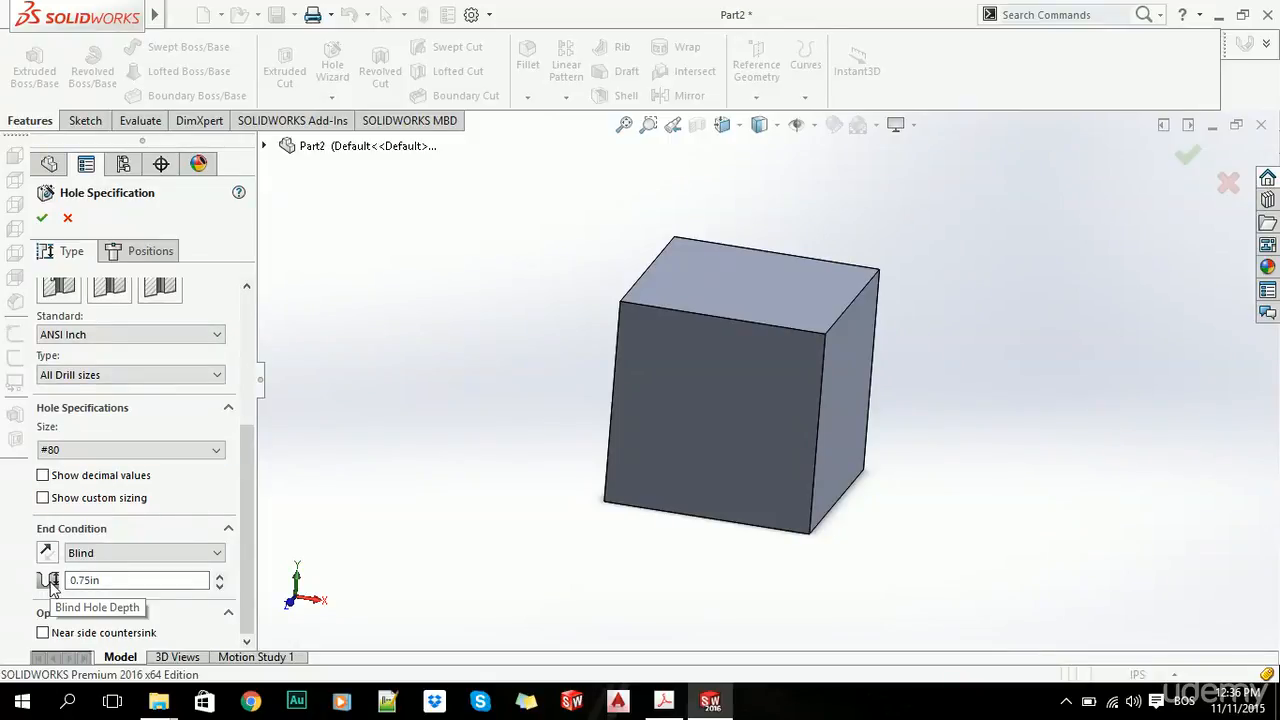
pyautogui.click(126, 556)
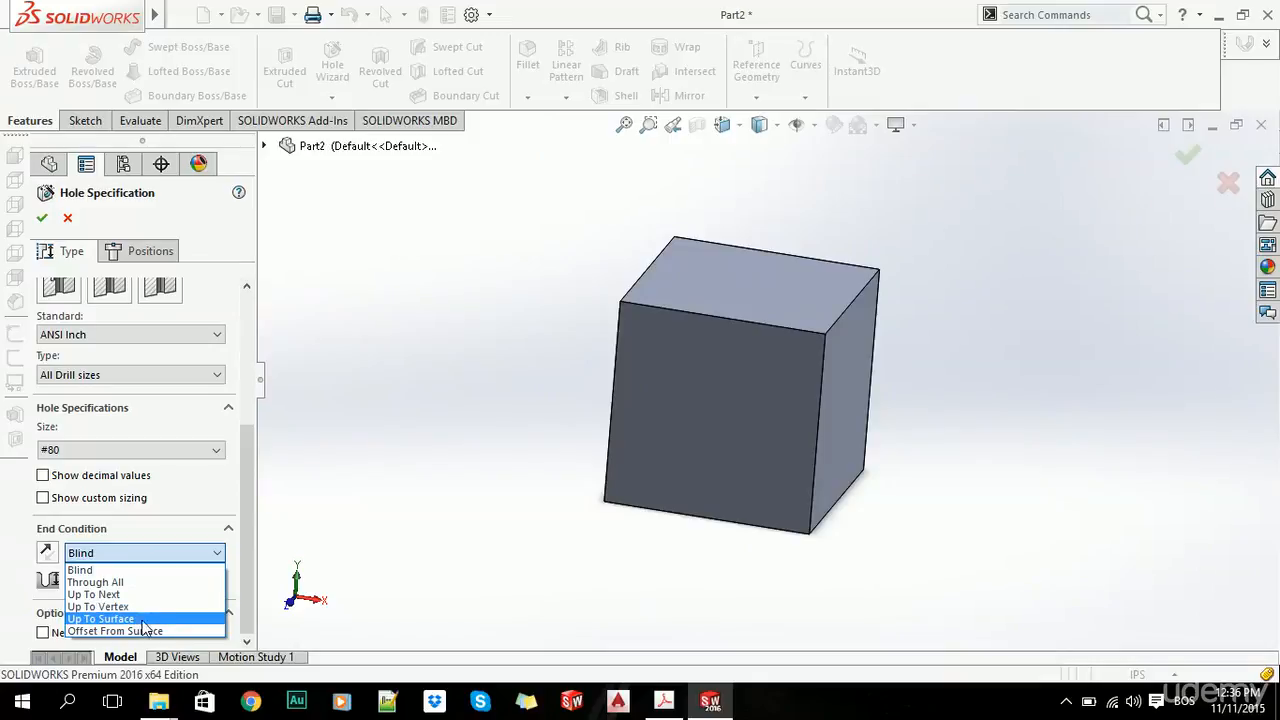
pyautogui.click(123, 524)
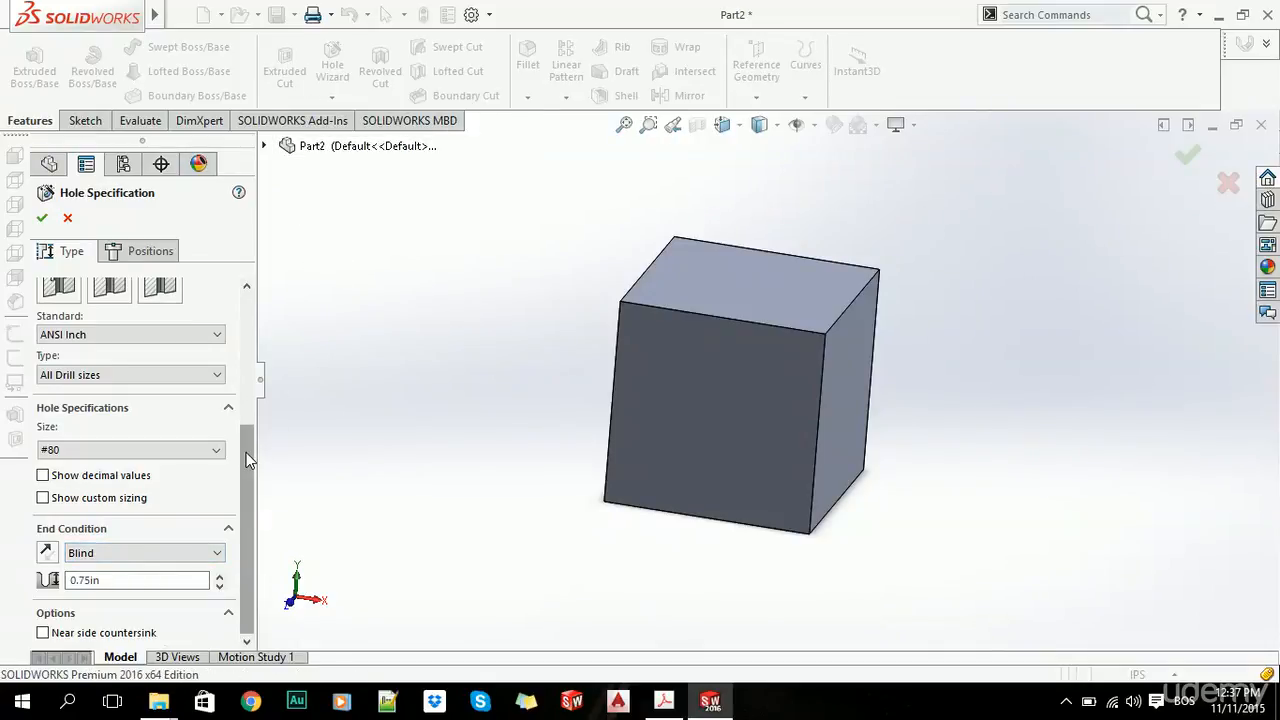
pyautogui.moveTo(246, 452); pyautogui.dragTo(248, 311)
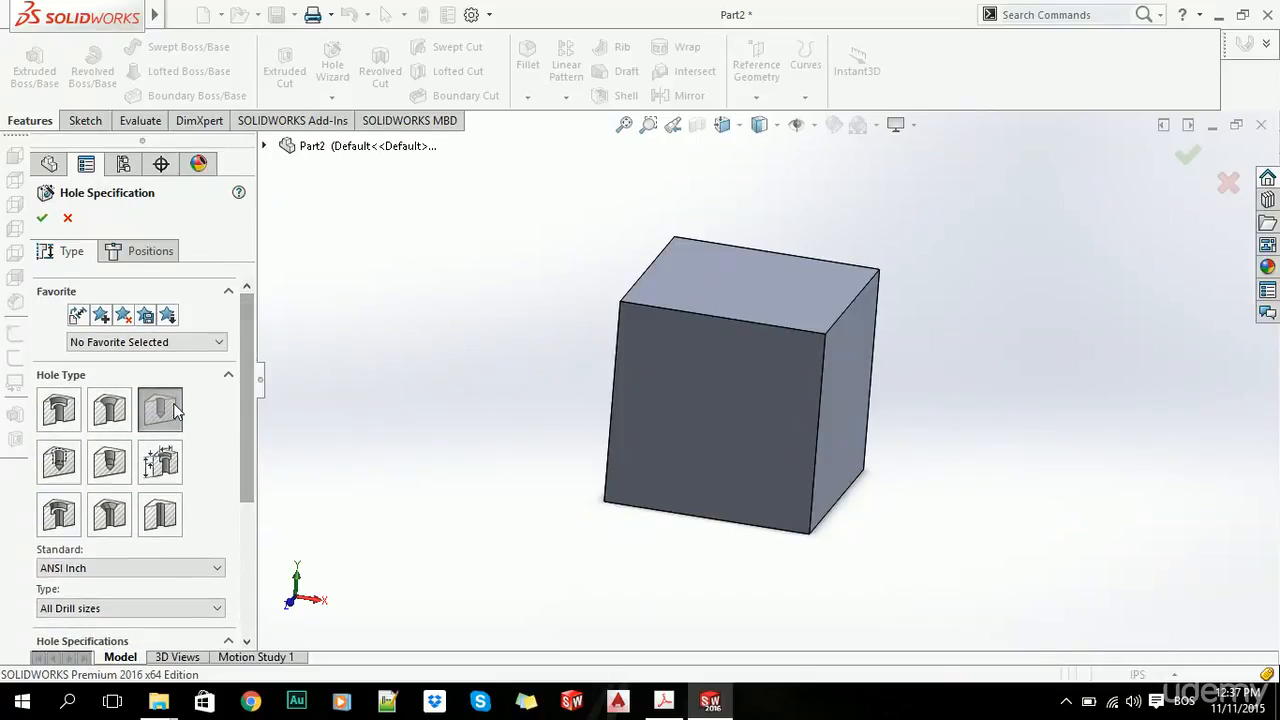
pyautogui.click(724, 394)
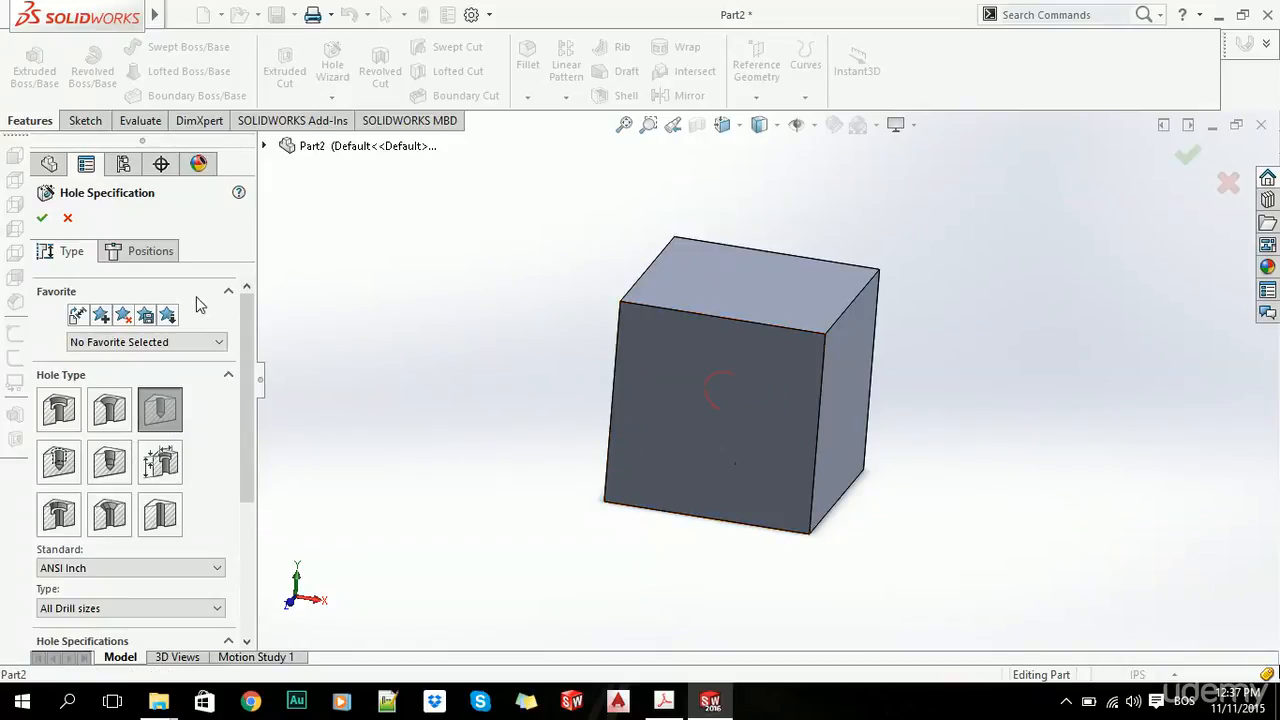
# Step: Show decimal values for the drill sizes and set the hole size to 1 (1.00000in)
pyautogui.moveTo(246, 320); pyautogui.dragTo(267, 464)
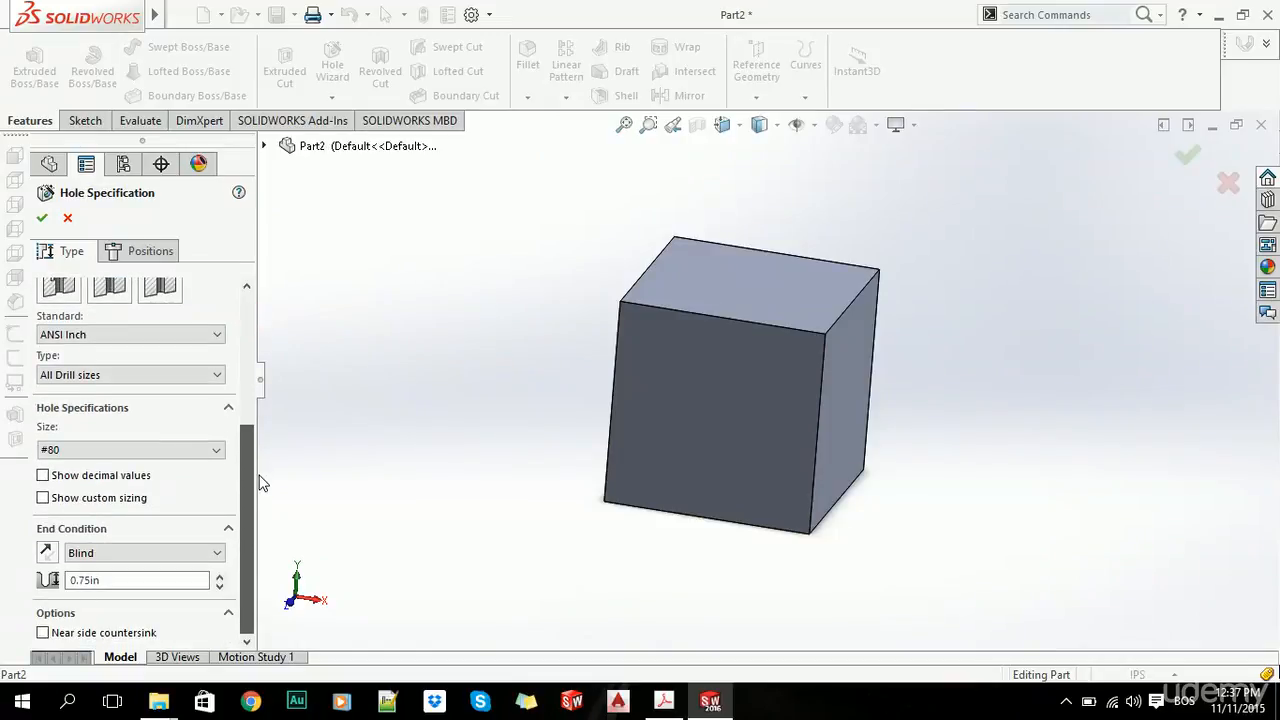
pyautogui.click(43, 475)
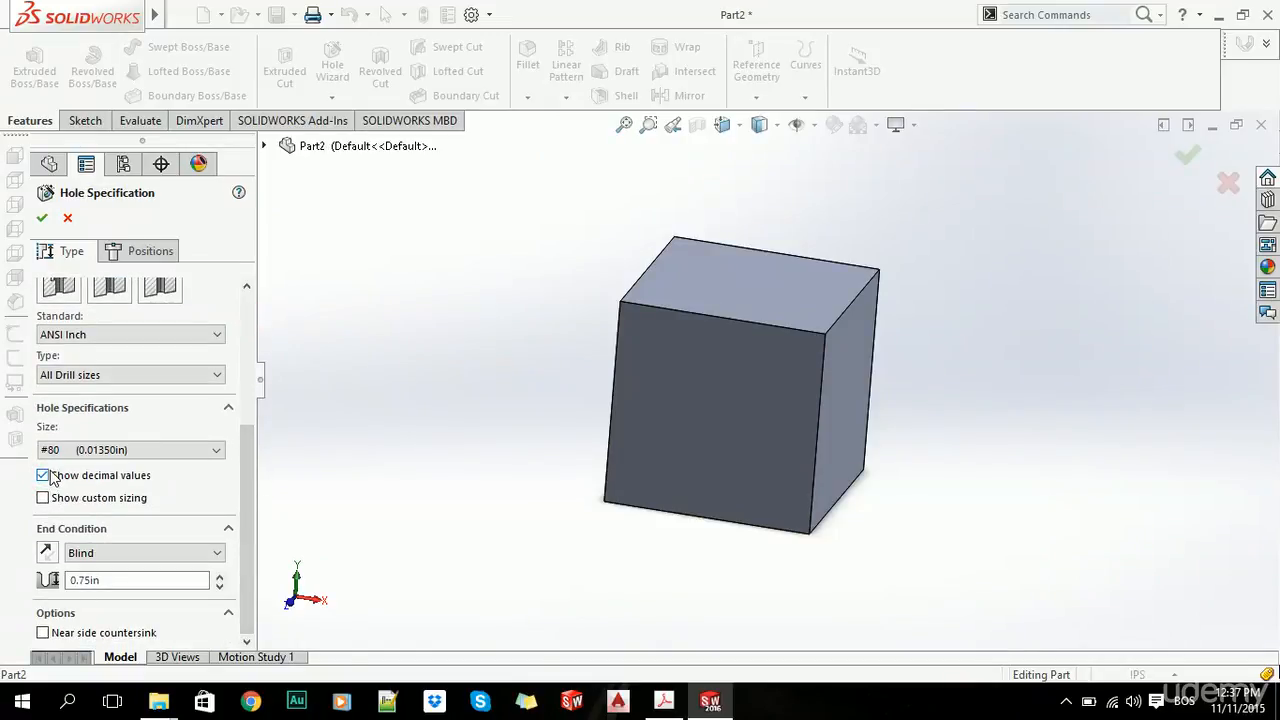
pyautogui.click(140, 450)
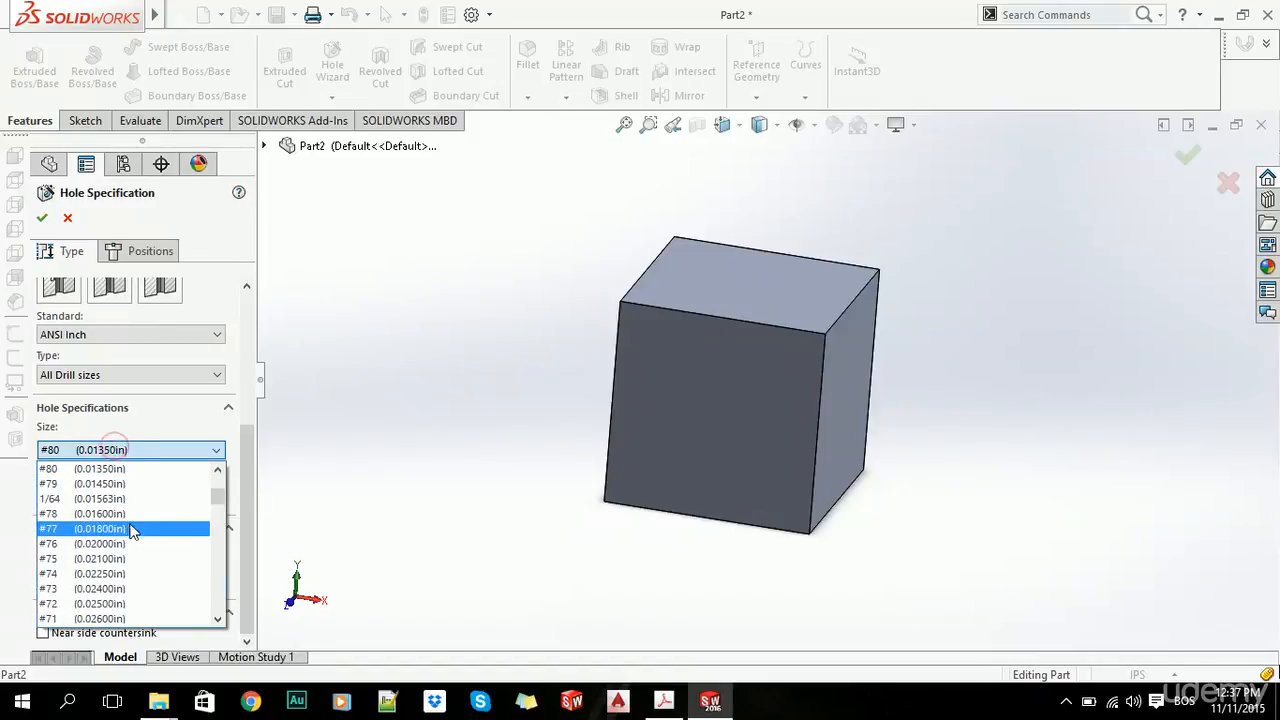
pyautogui.scroll(-8, 149, 541)
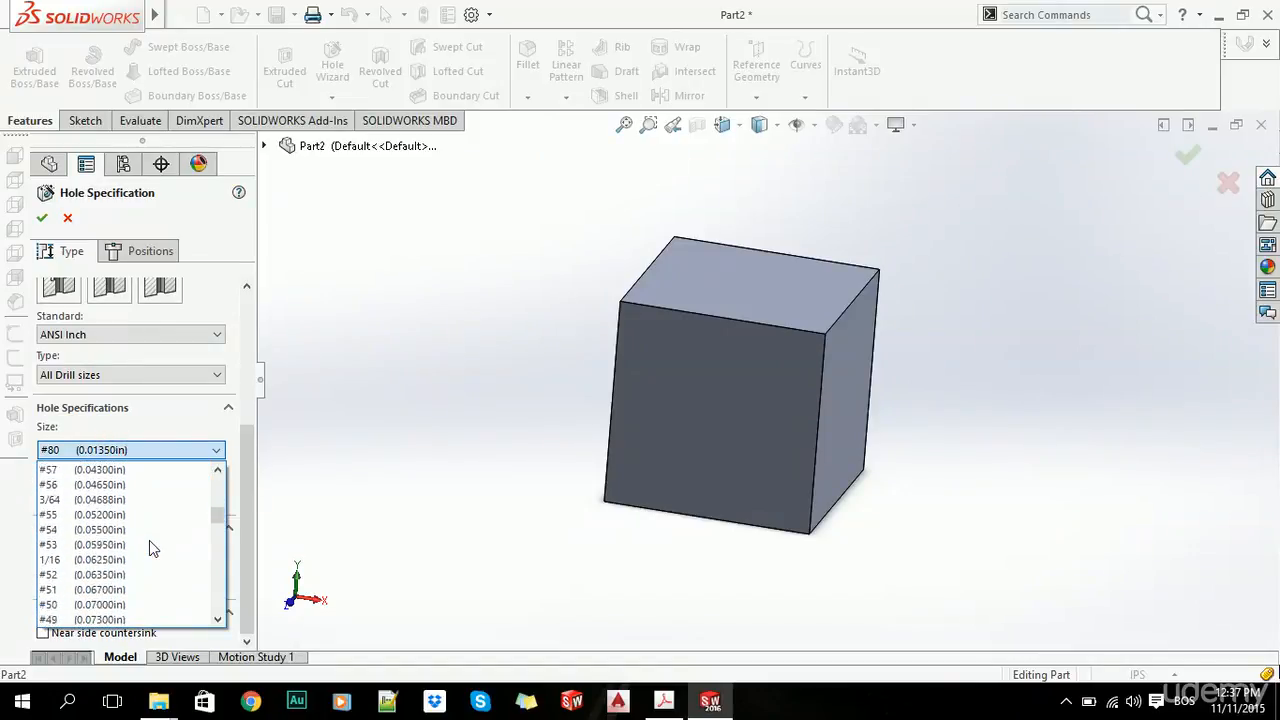
pyautogui.moveTo(218, 514); pyautogui.dragTo(222, 618)
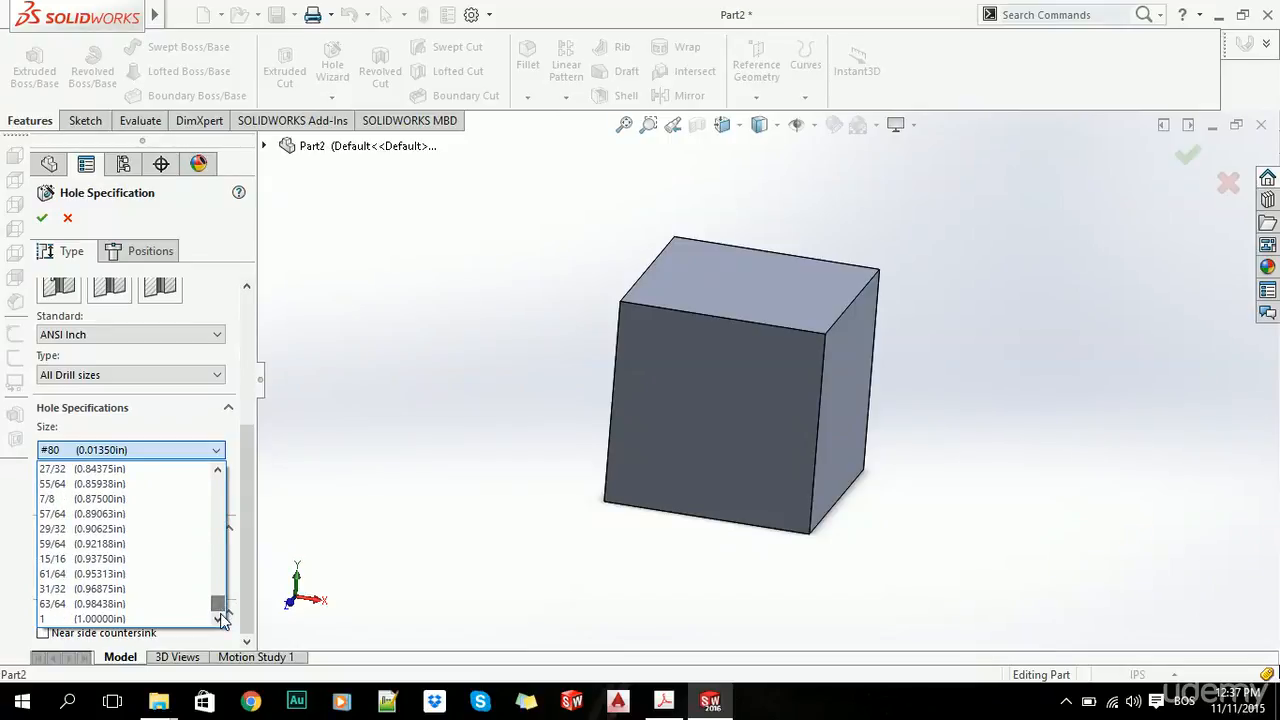
pyautogui.click(110, 618)
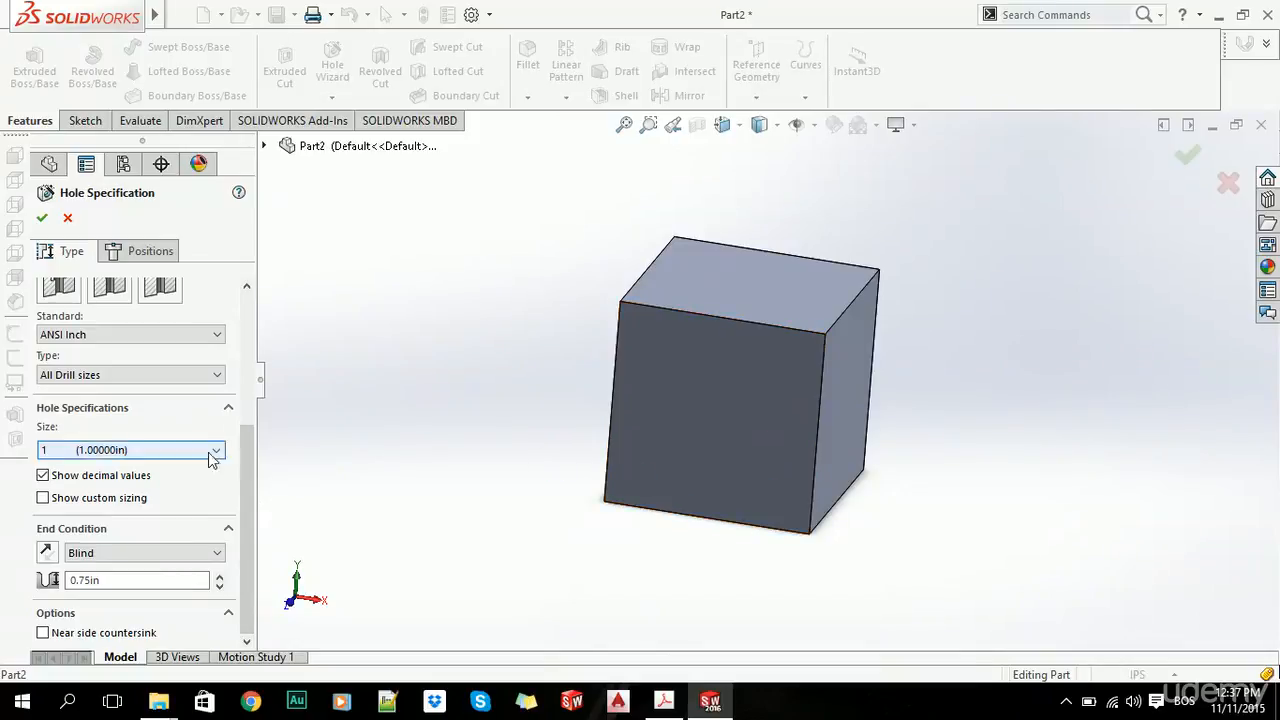
# Step: Choose the cube's front face for the hole position and set the blind hole depth to 5 in
pyautogui.moveTo(245, 464); pyautogui.dragTo(247, 334)
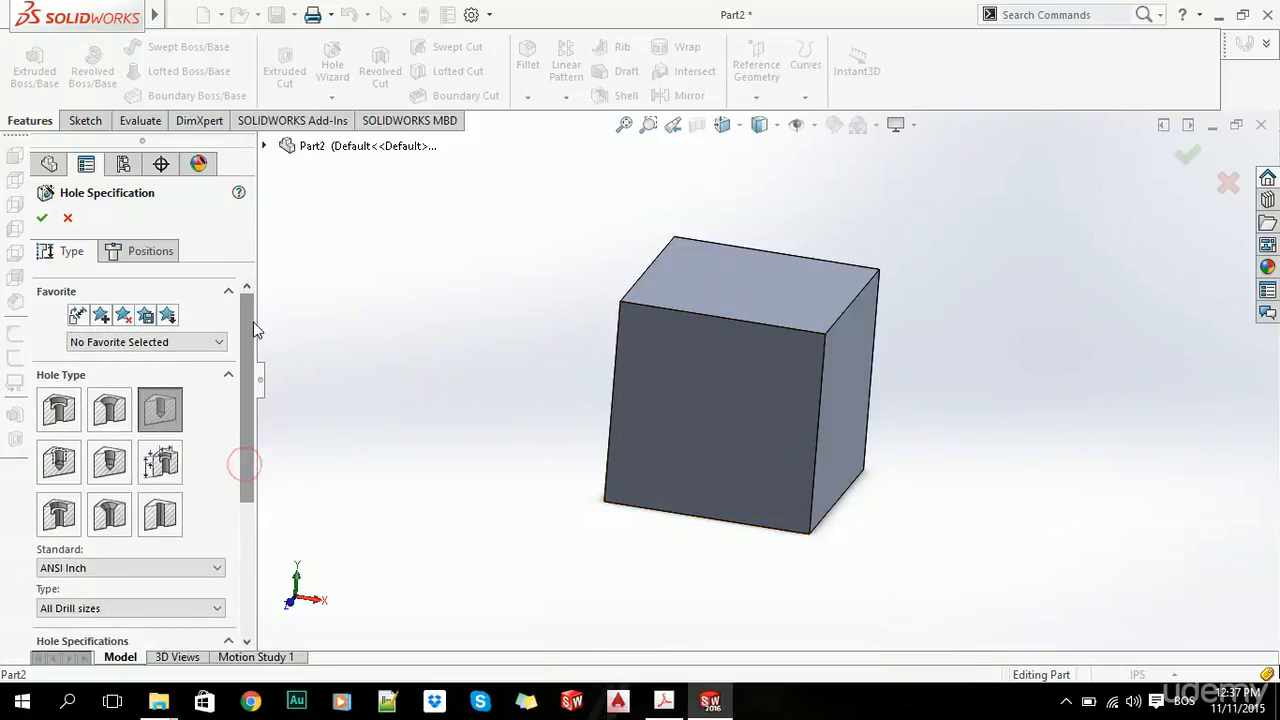
pyautogui.click(130, 256)
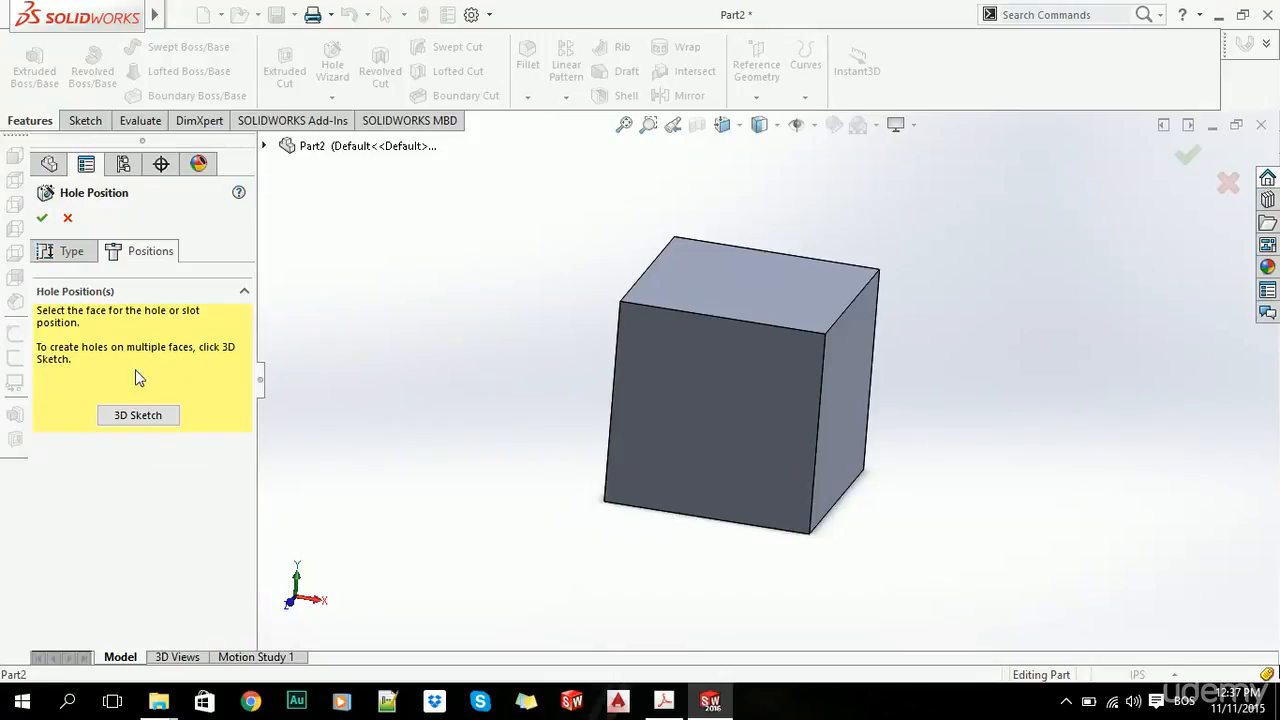
pyautogui.click(718, 410)
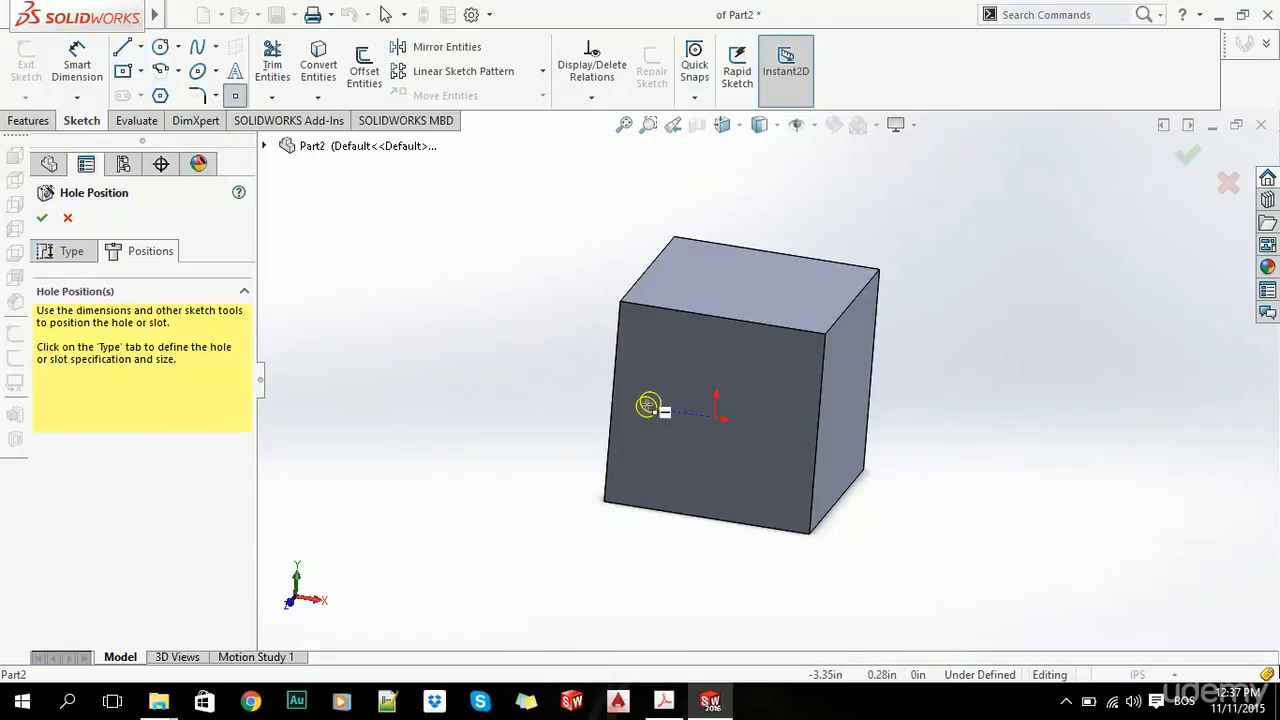
pyautogui.click(48, 252)
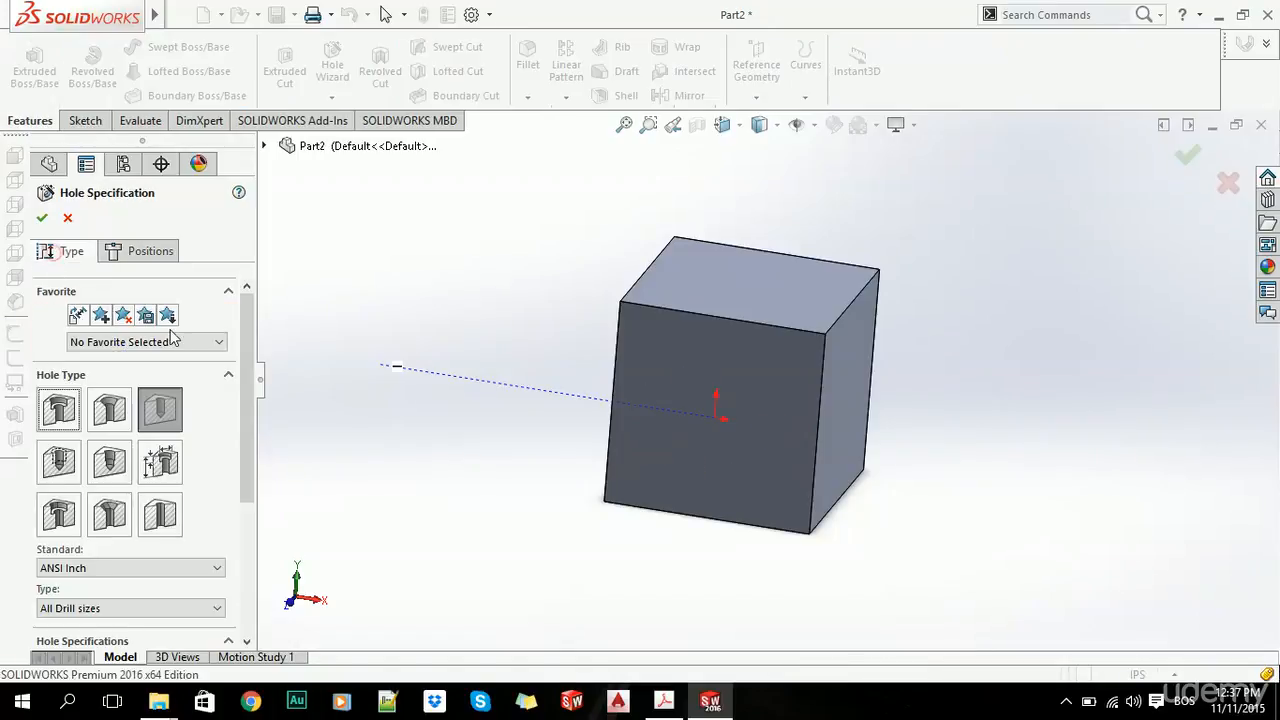
pyautogui.scroll(-3, 249, 458)
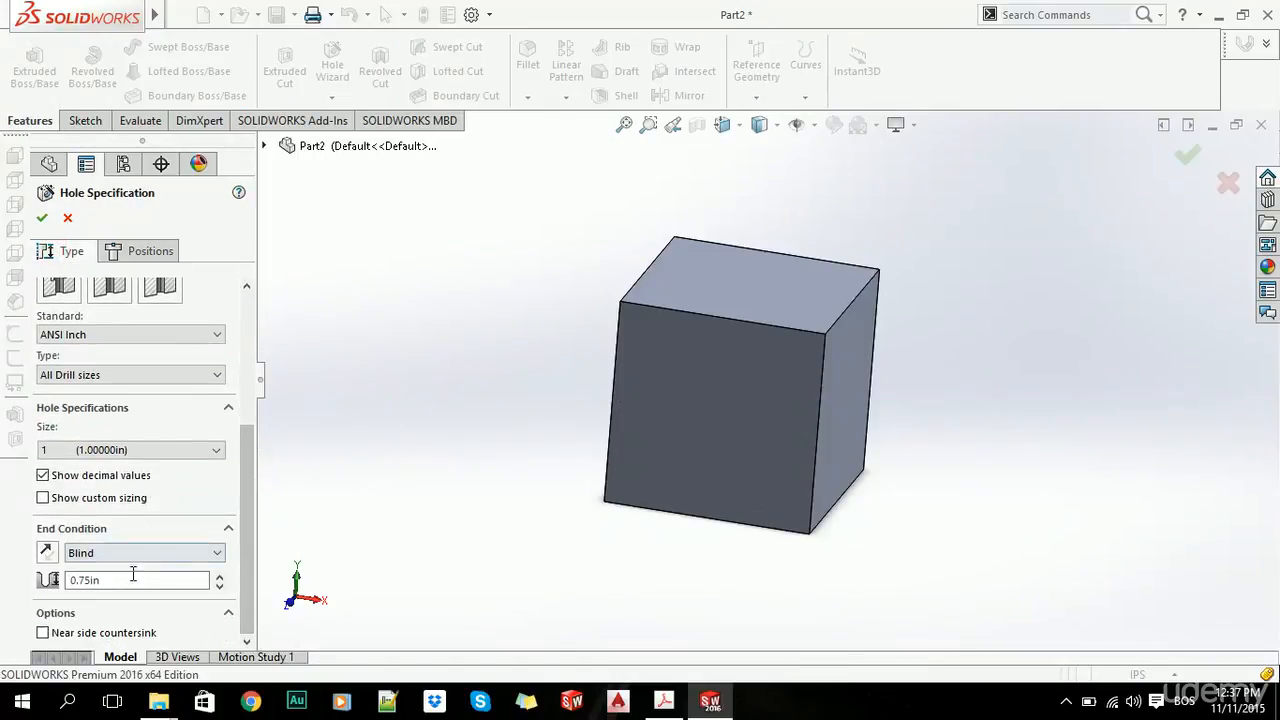
pyautogui.click(135, 580)
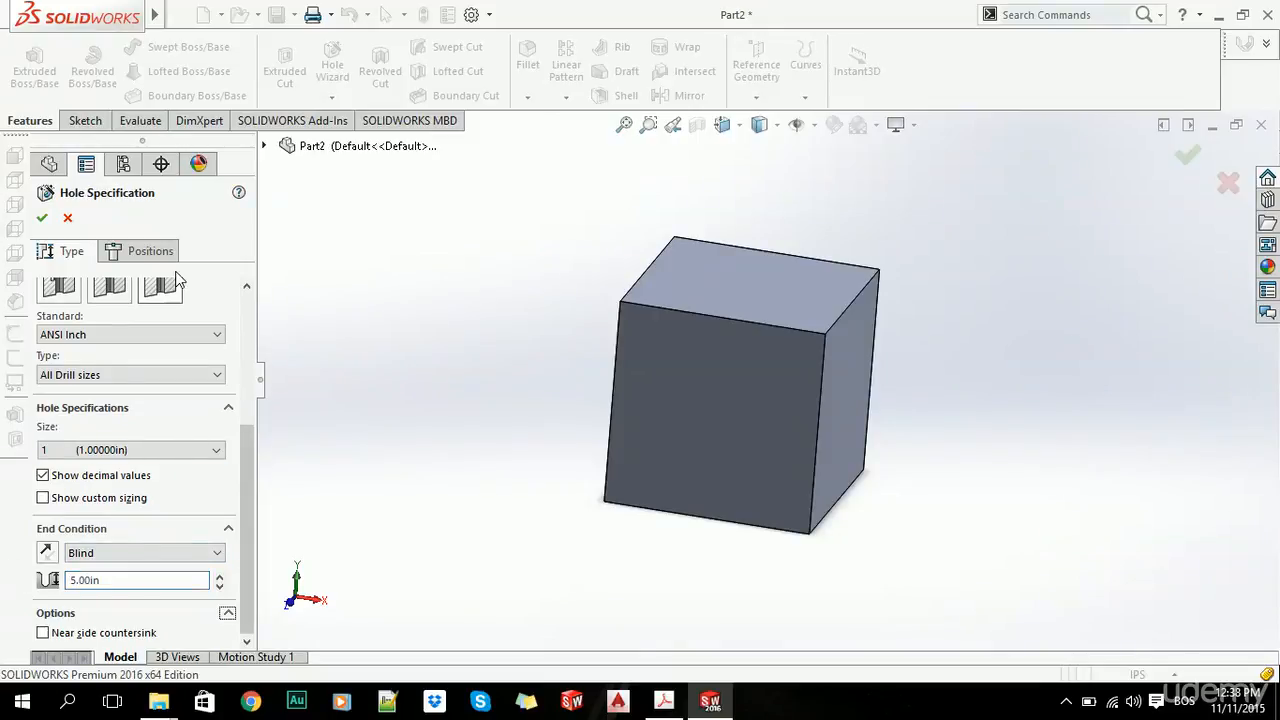
# Step: Place the hole centre on the origin in the middle of the cube's front face
pyautogui.click(148, 252)
pyautogui.click(707, 371)
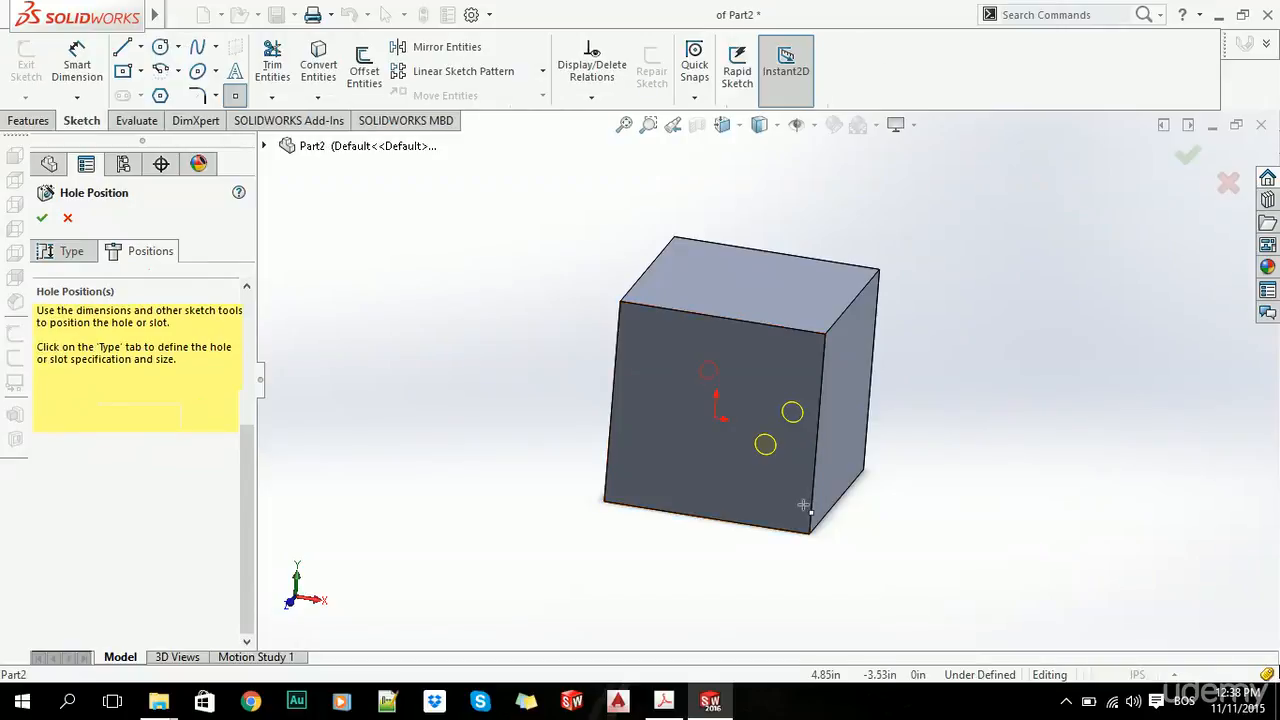
pyautogui.scroll(-2, 741, 441)
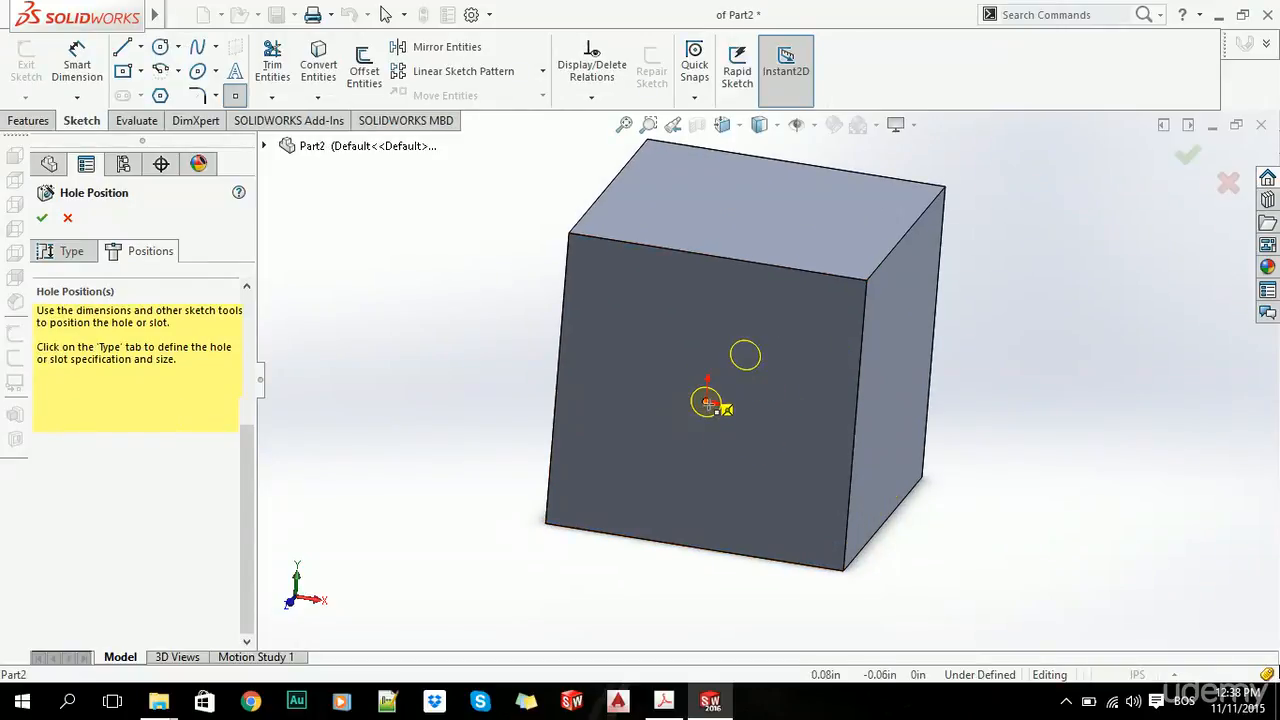
pyautogui.click(707, 403)
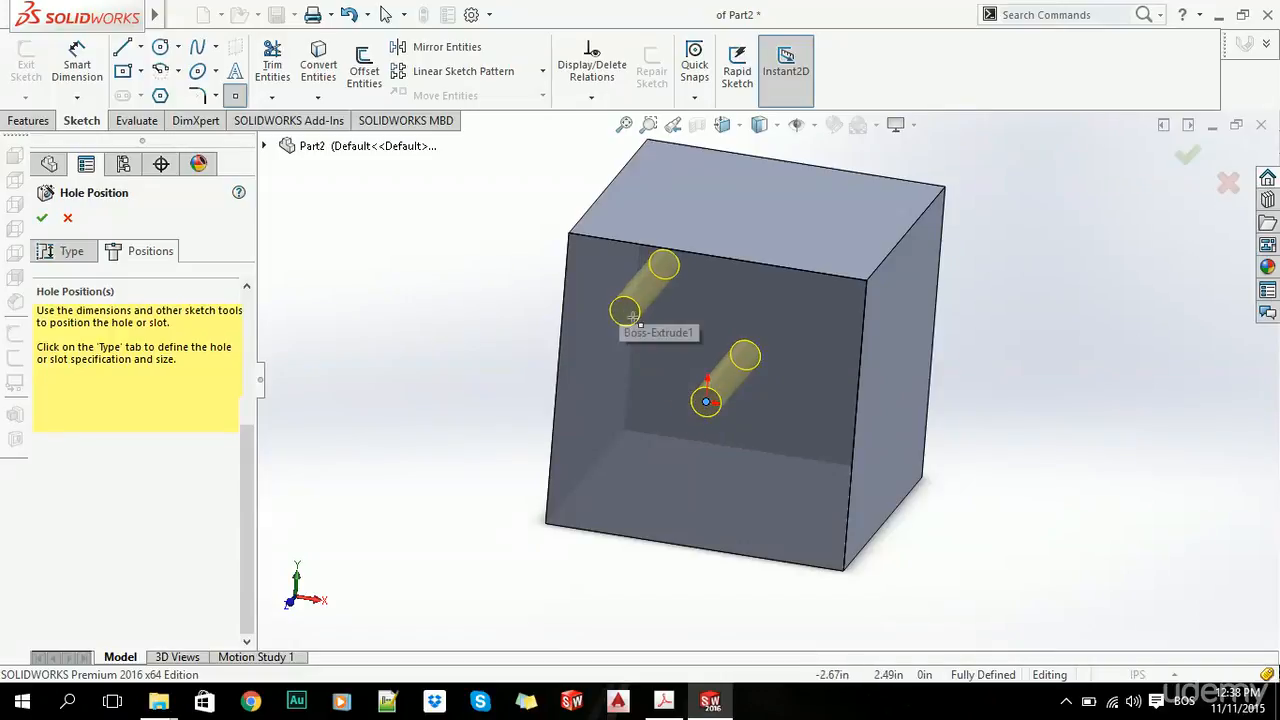
# Step: Place two more hole centres on the front face, at about (-2.9, 2.3) in and (3.2, -3.0) in from the origin, and view the face straight on
pyautogui.click(625, 321)
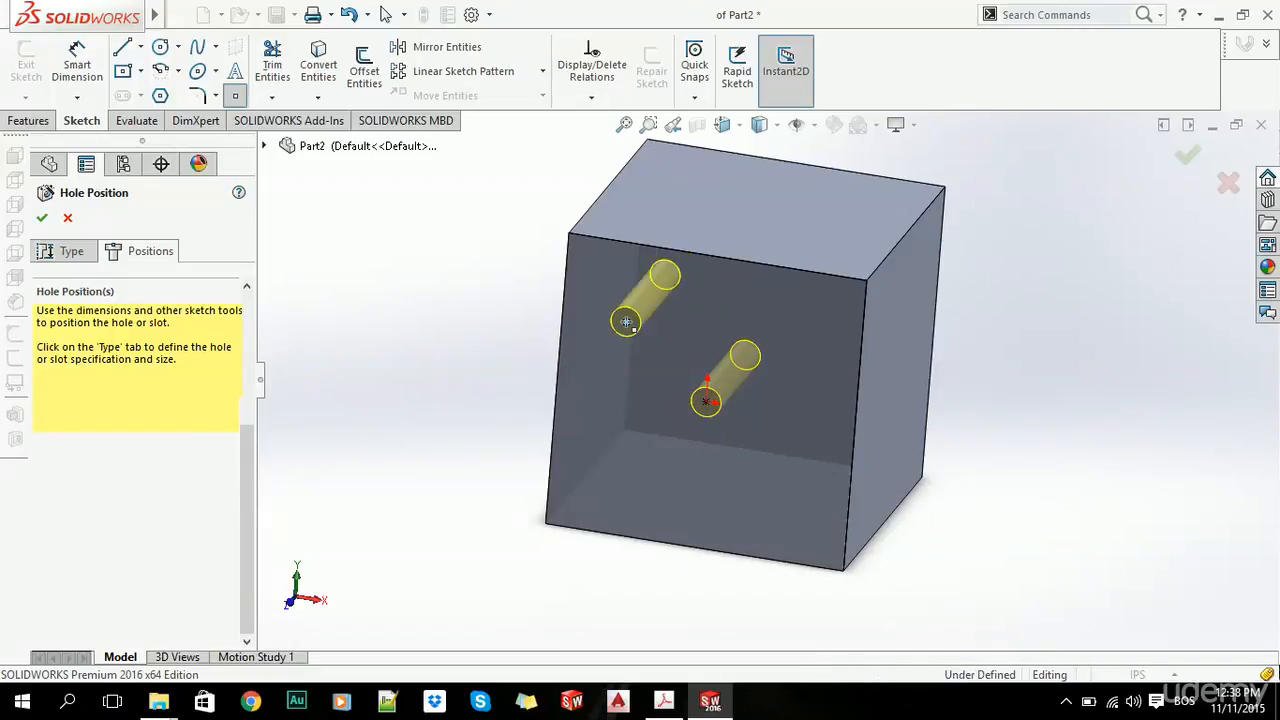
pyautogui.click(794, 503)
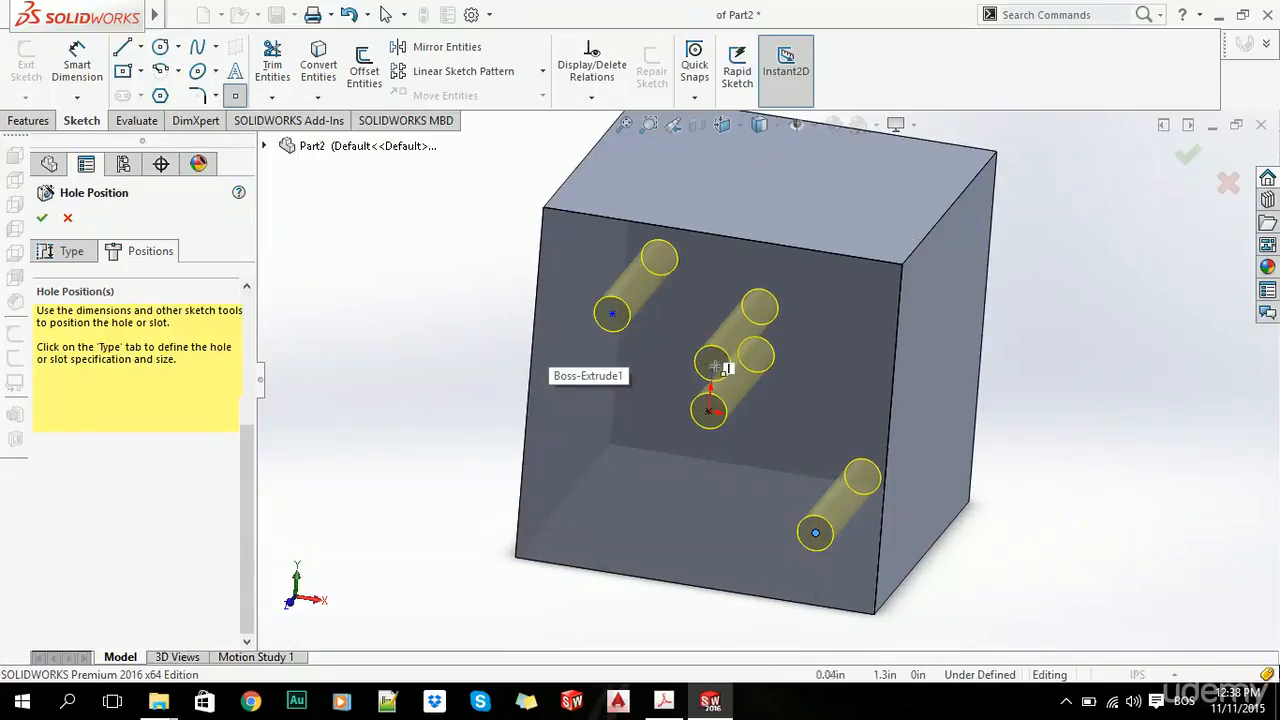
pyautogui.scroll(-2, 725, 362)
pyautogui.press('space')
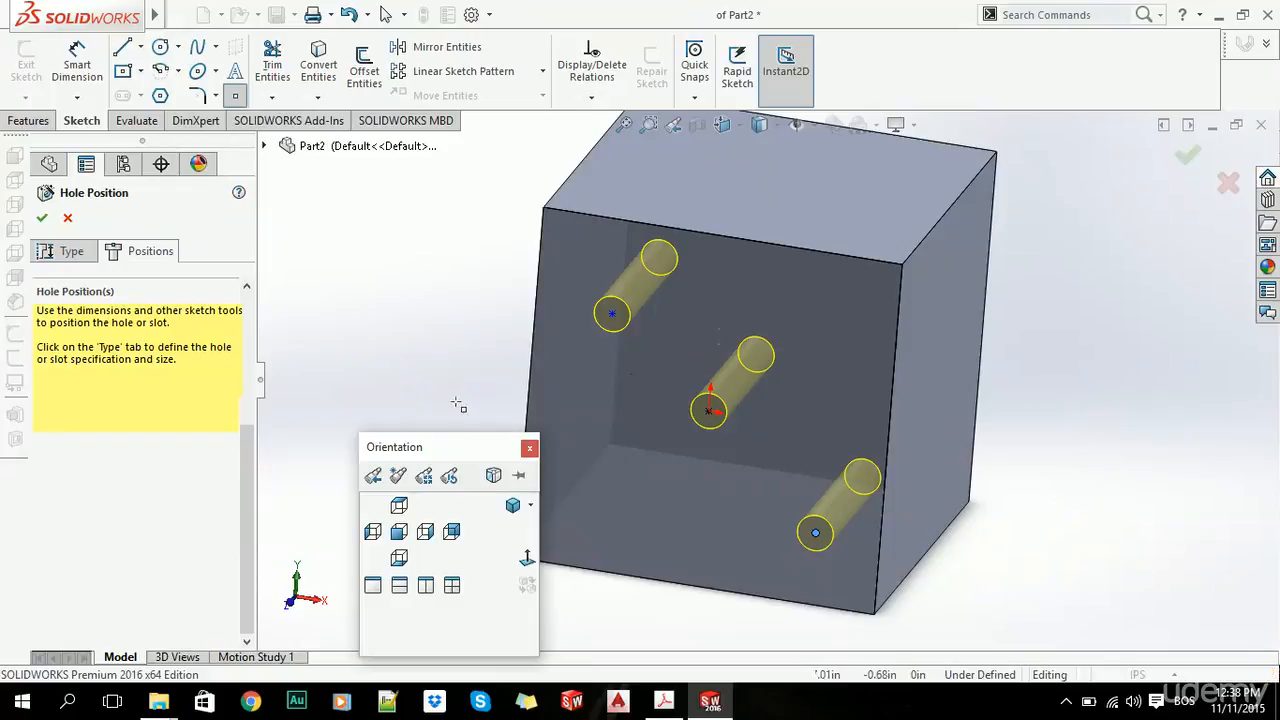
pyautogui.click(527, 558)
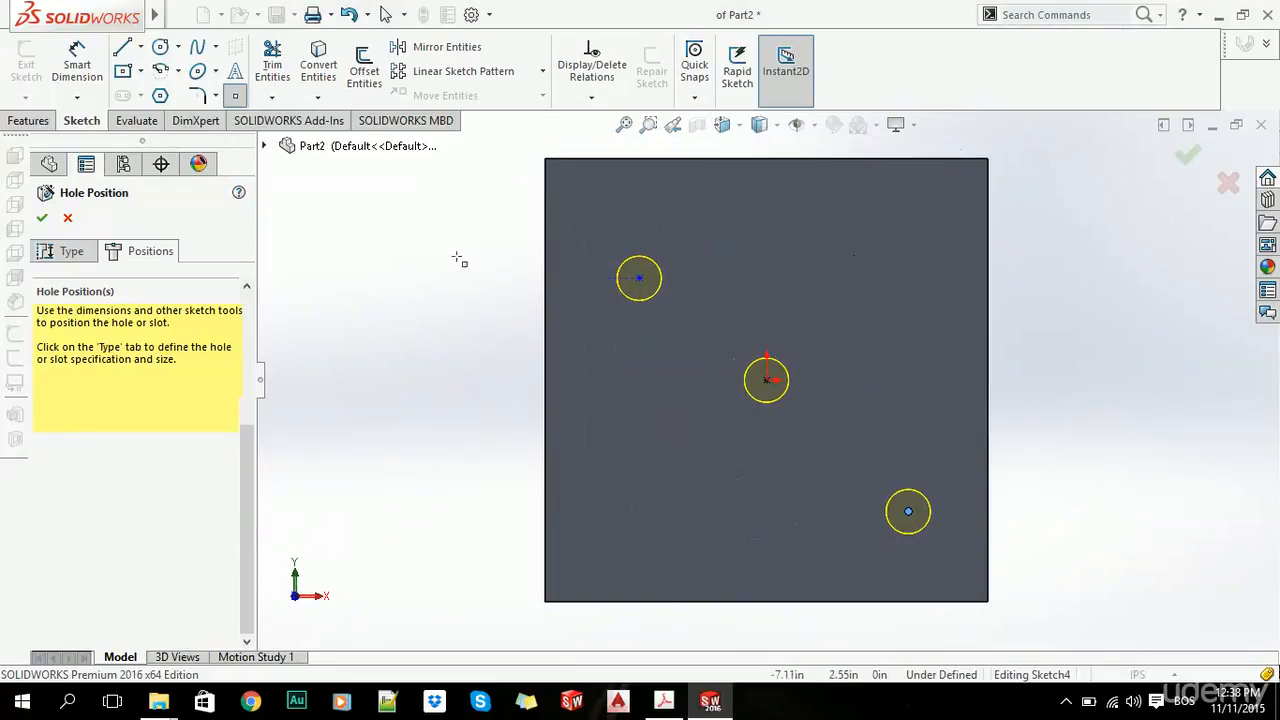
# Step: Dimension the horizontal distance between the centre hole and the upper-left hole and set it to 2.5 in
pyautogui.click(86, 62)
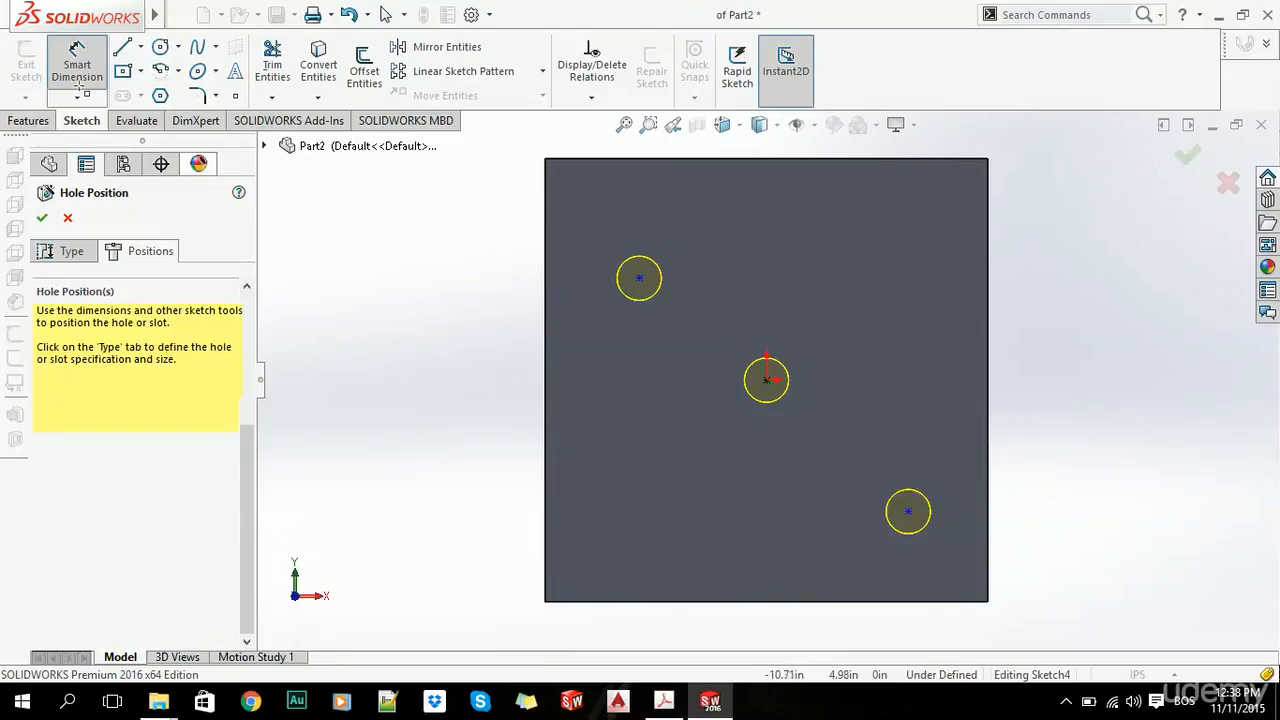
pyautogui.click(766, 380)
pyautogui.click(639, 277)
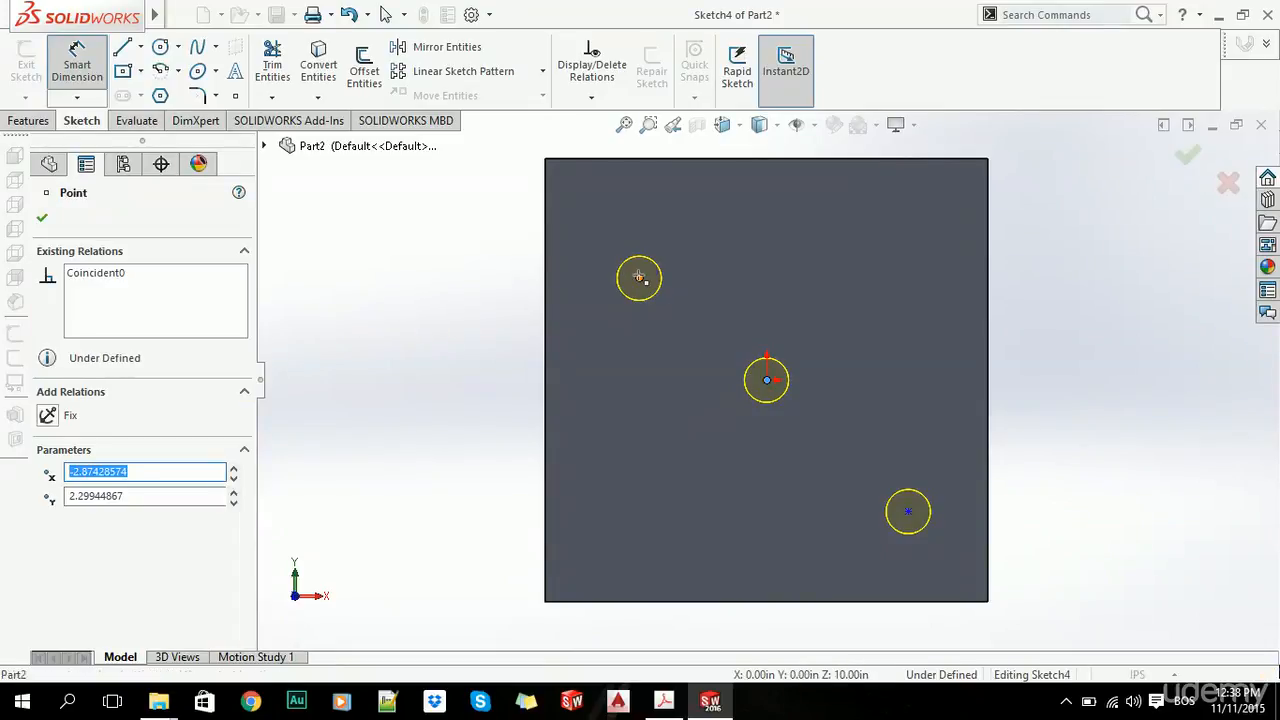
pyautogui.click(700, 198)
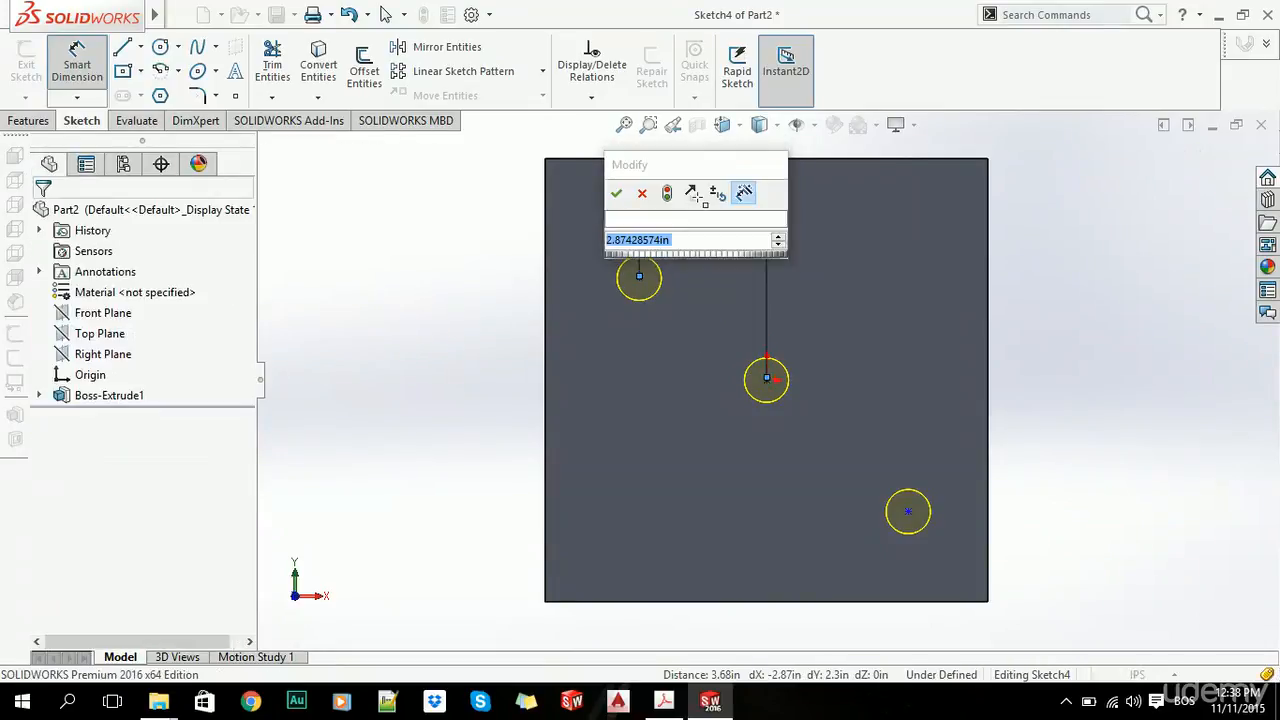
pyautogui.press('Return')
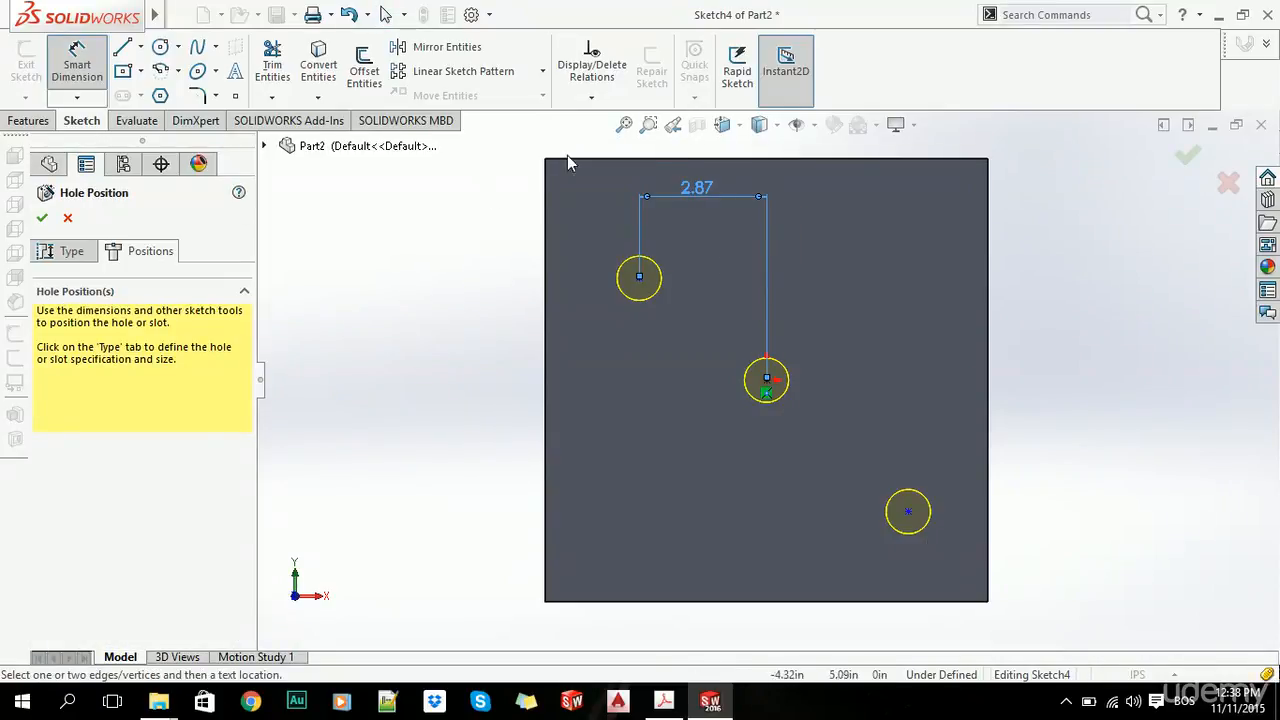
pyautogui.press('Escape')
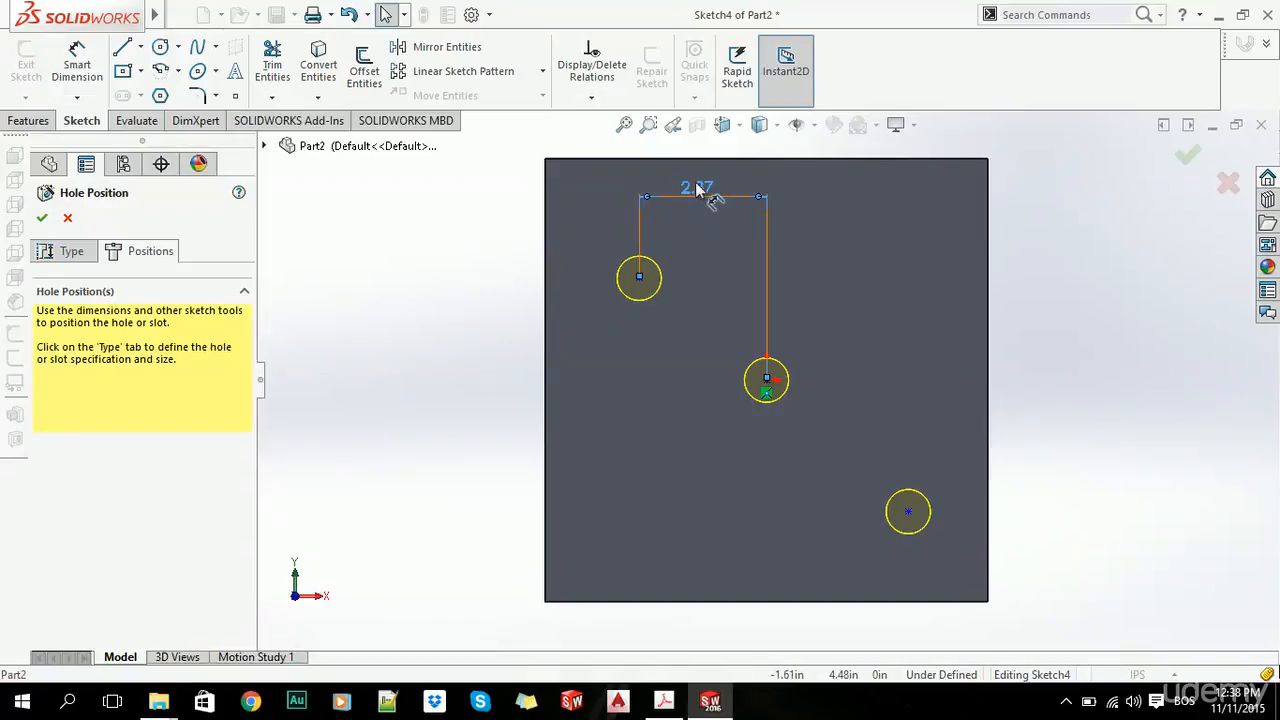
pyautogui.doubleClick(697, 189)
pyautogui.write('2.5')
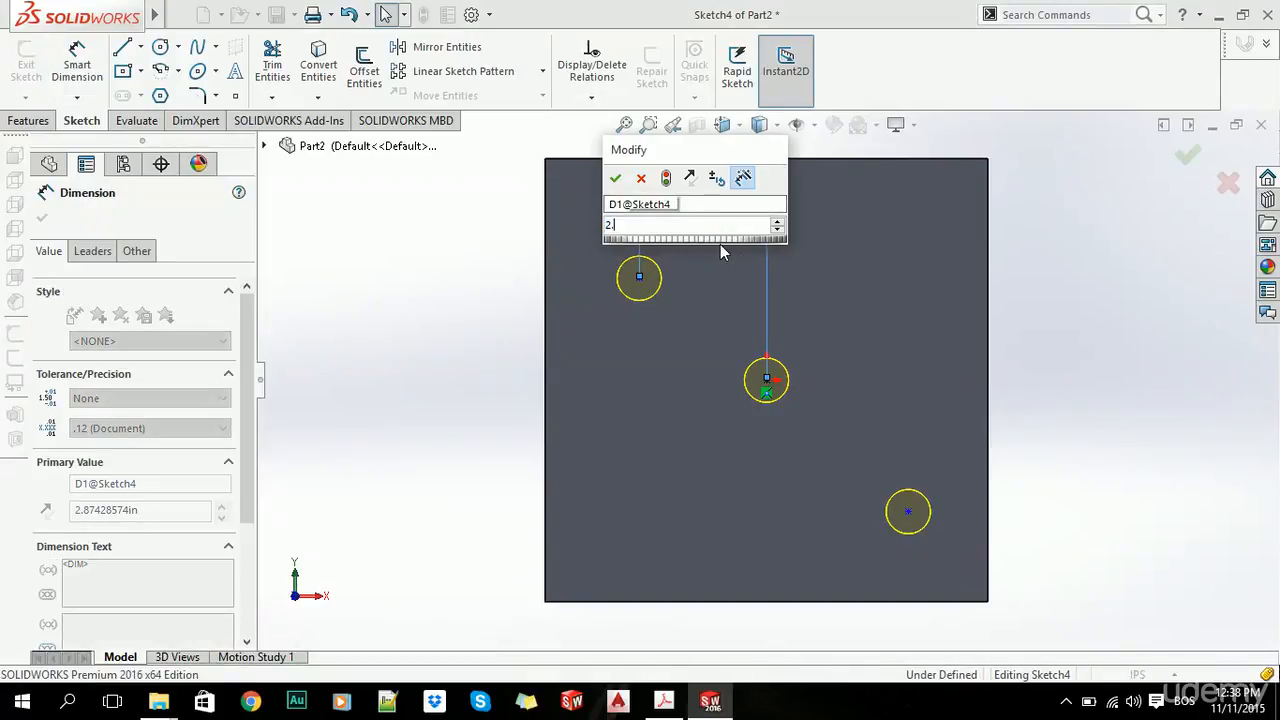
pyautogui.click(615, 178)
# Step: Dimension the horizontal distance between the lower-right hole and the centre hole as 2.5 in
pyautogui.click(103, 72)
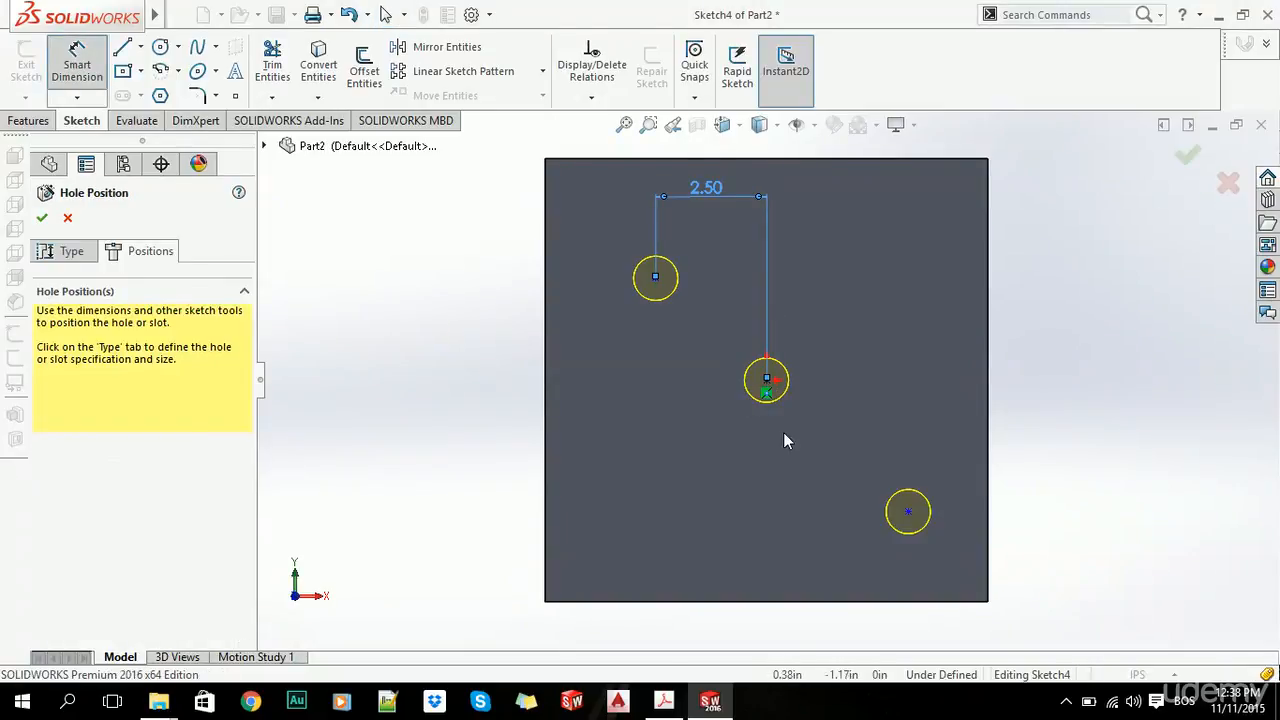
pyautogui.click(905, 515)
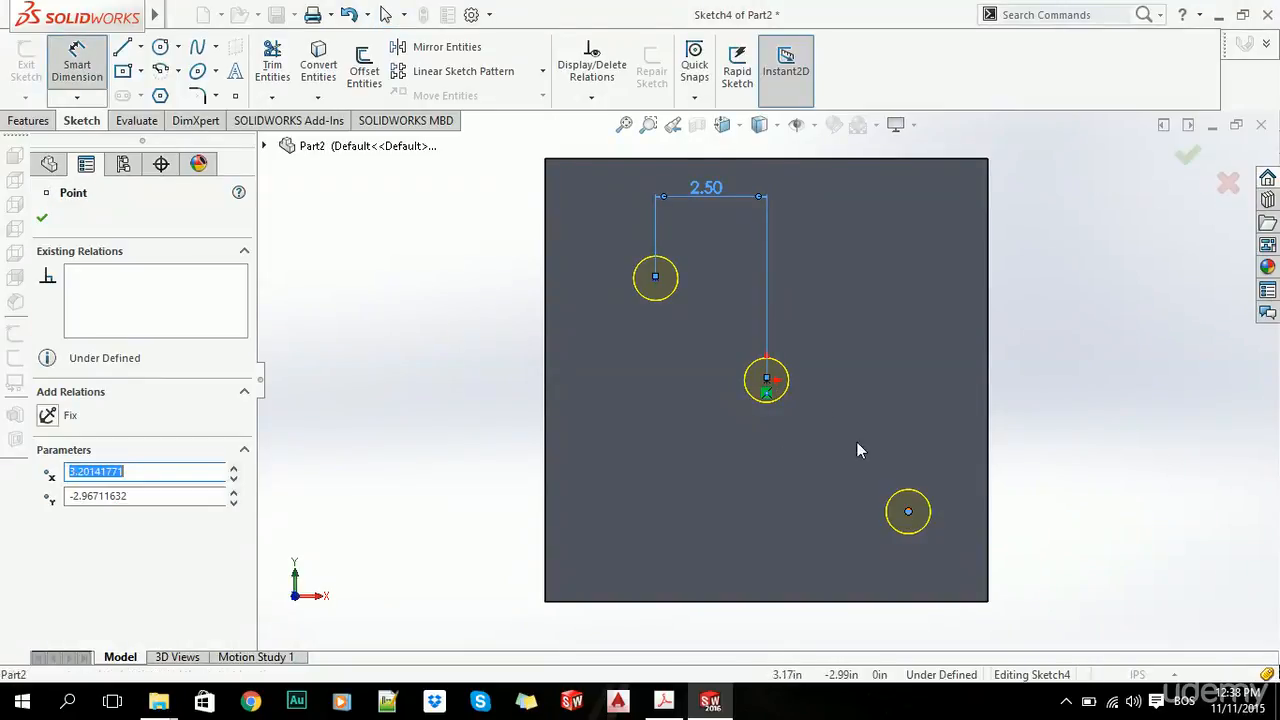
pyautogui.click(767, 381)
pyautogui.click(825, 331)
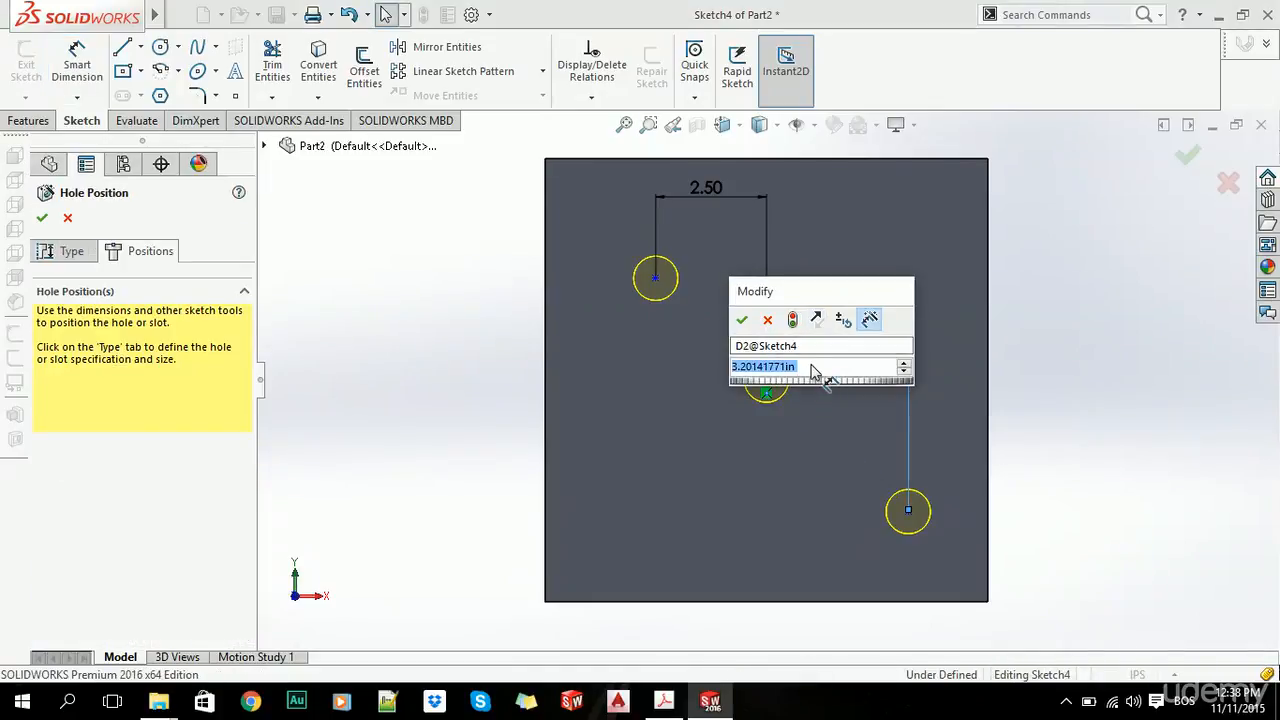
pyautogui.write('2.5')
pyautogui.press('Return')
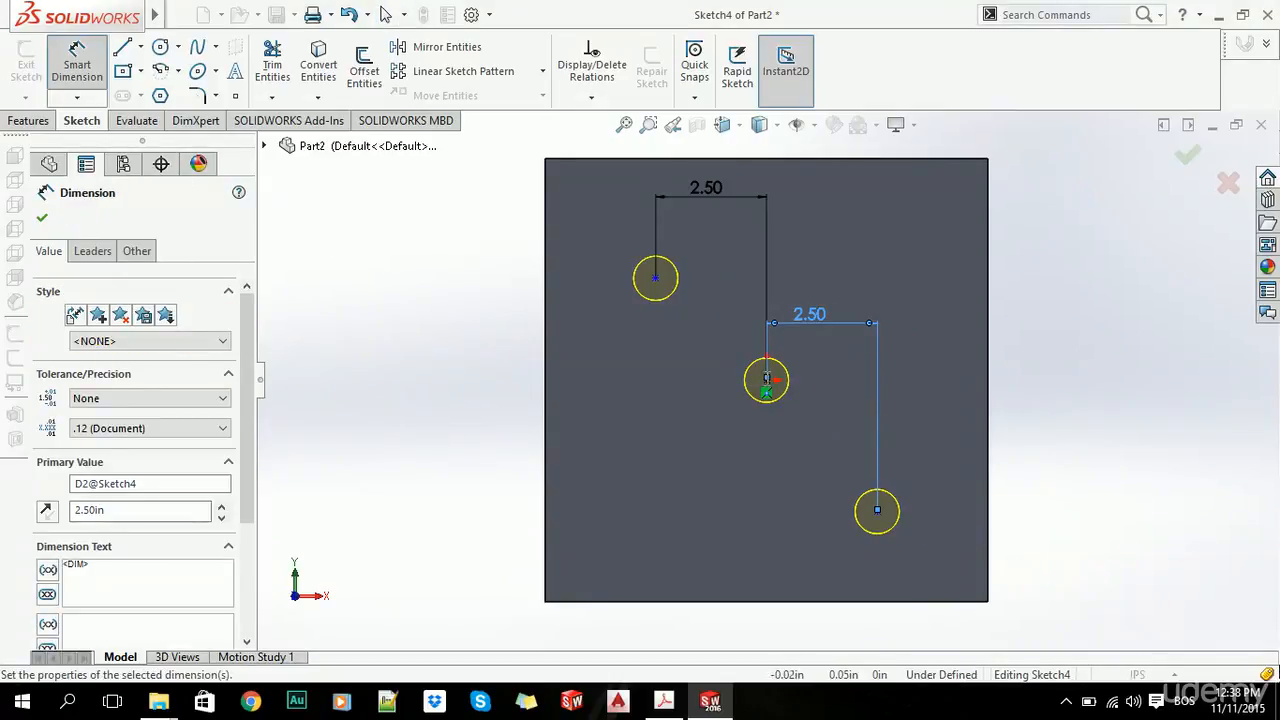
# Step: Dimension the vertical distance between the centre hole and the upper-left hole as 2.5 in
pyautogui.click(766, 379)
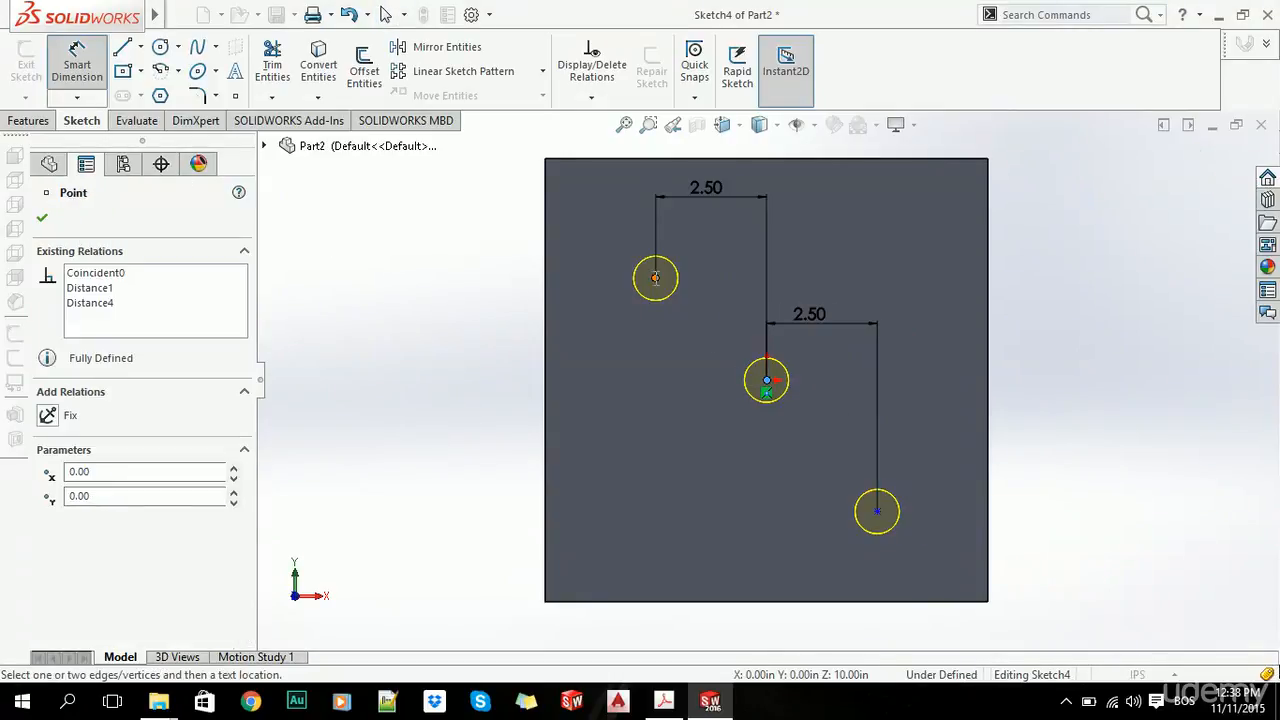
pyautogui.click(655, 278)
pyautogui.click(592, 323)
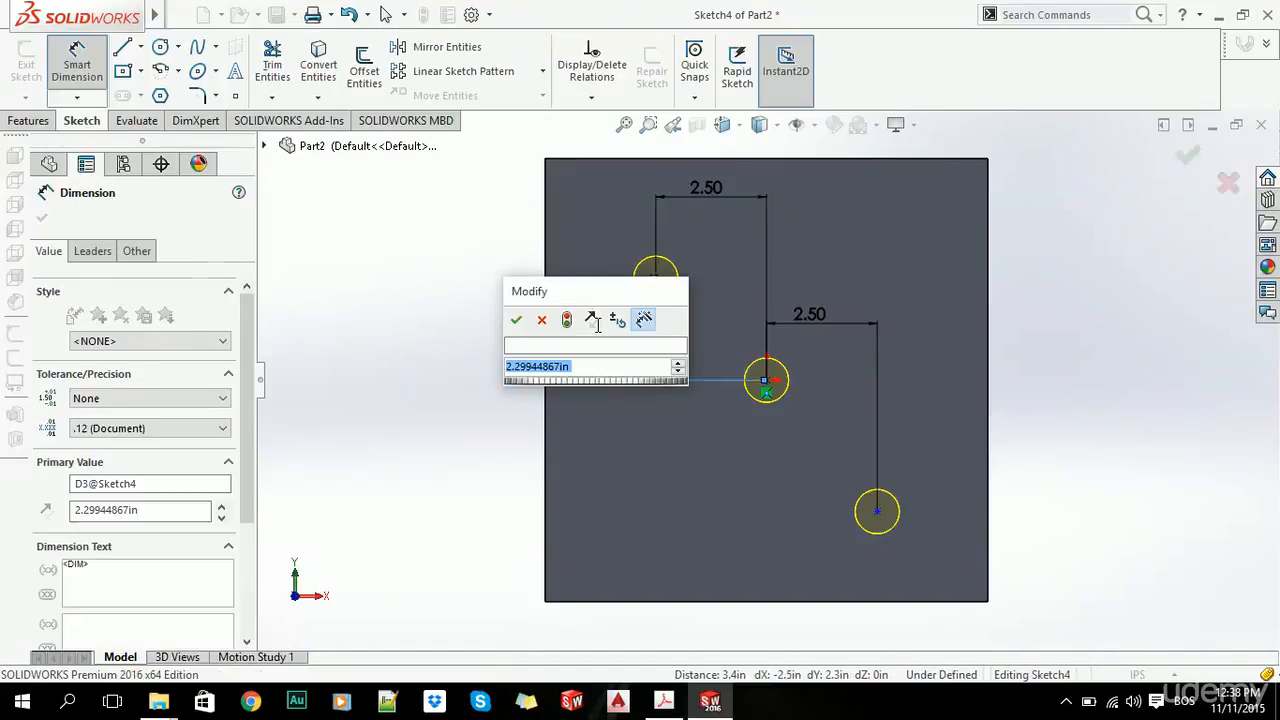
pyautogui.press('Escape')
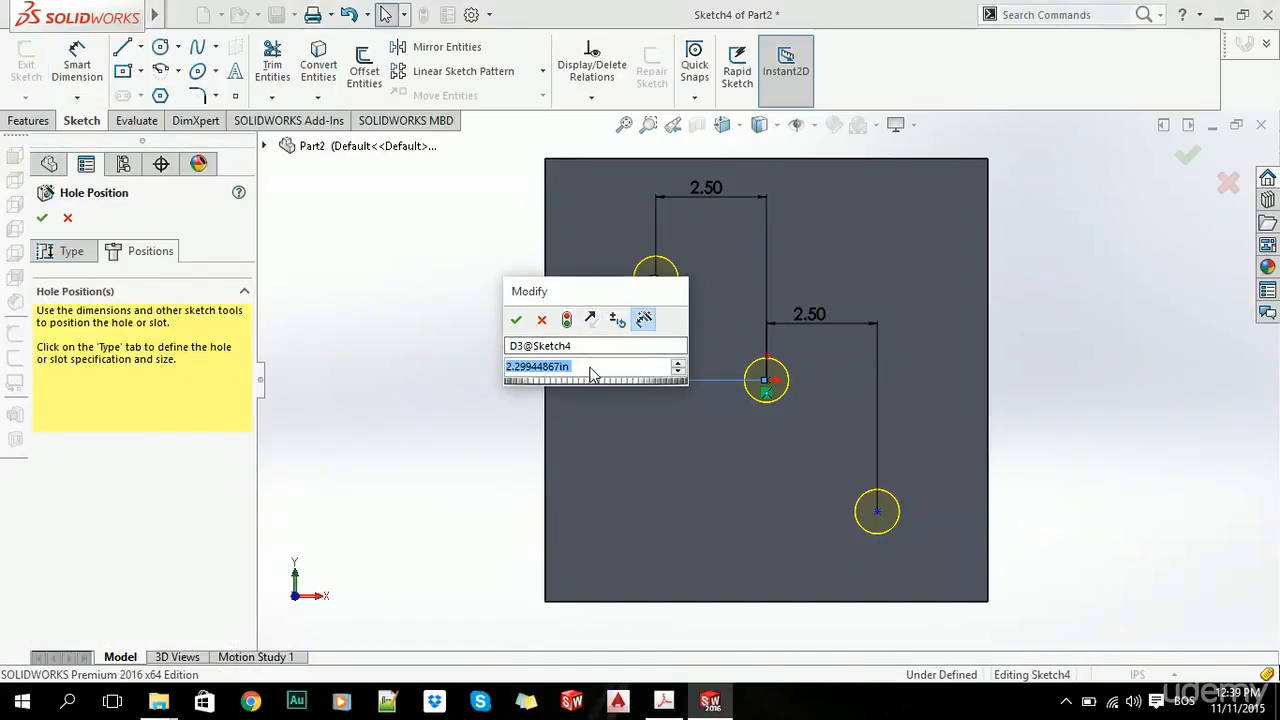
pyautogui.write('2.5')
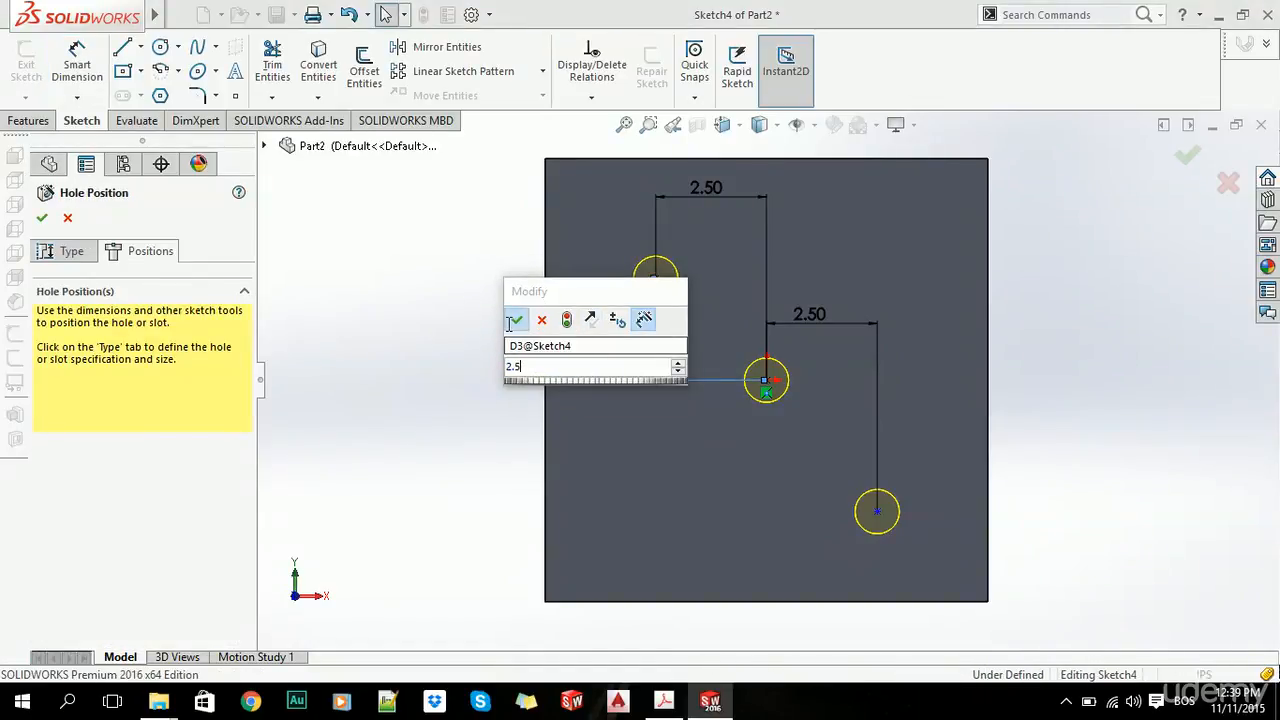
pyautogui.click(516, 319)
pyautogui.press('Escape')
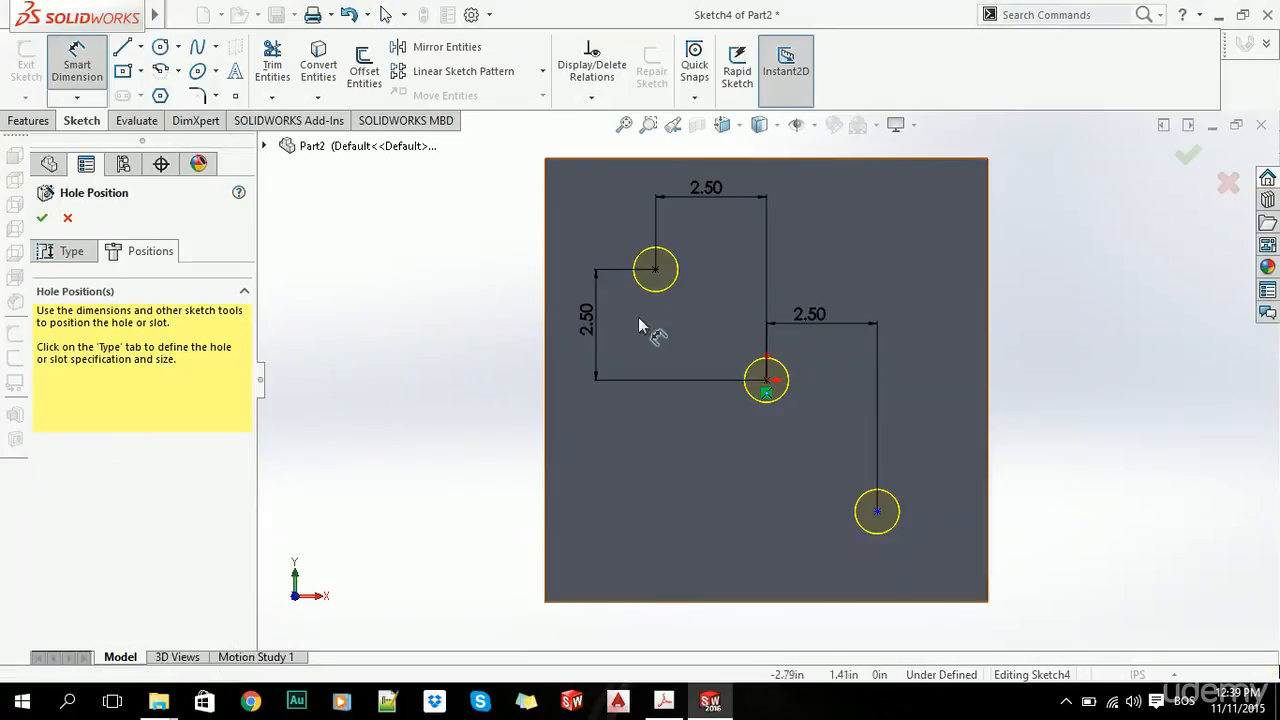
# Step: Dimension the vertical distance between the lower-right hole and the centre hole as 2.5 in, and create the three holes
pyautogui.click(77, 62)
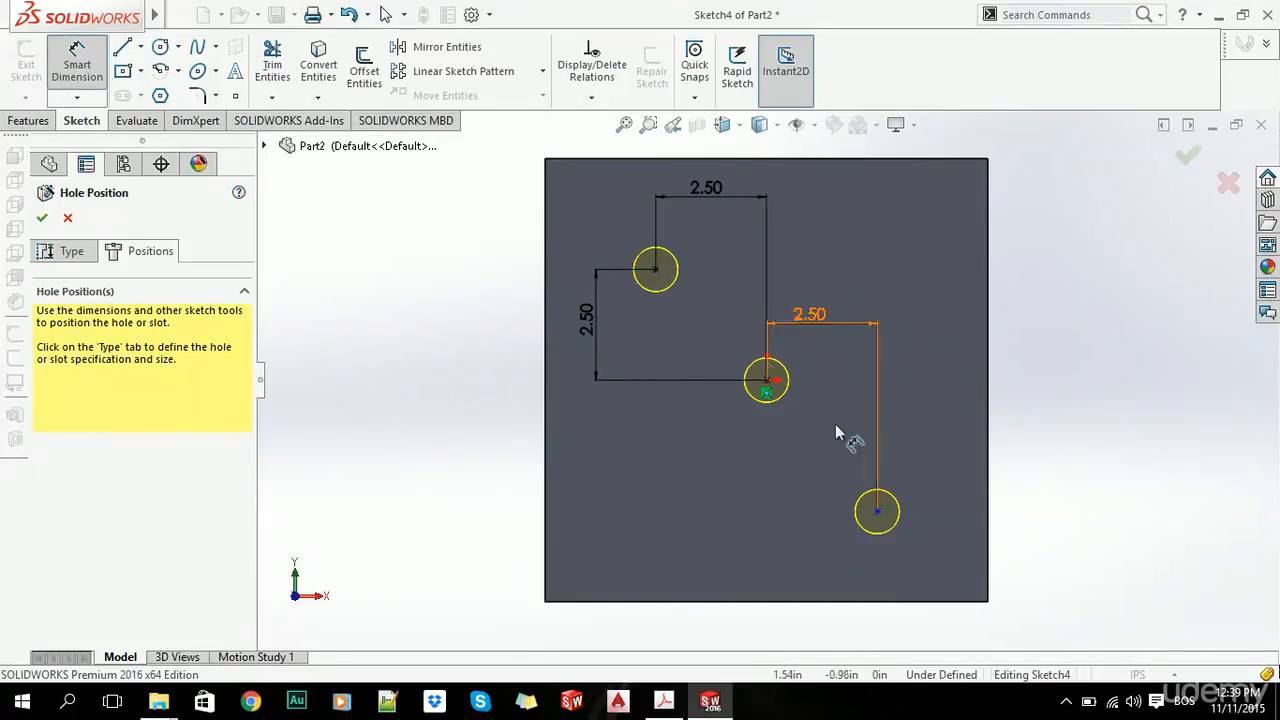
pyautogui.click(877, 511)
pyautogui.click(767, 381)
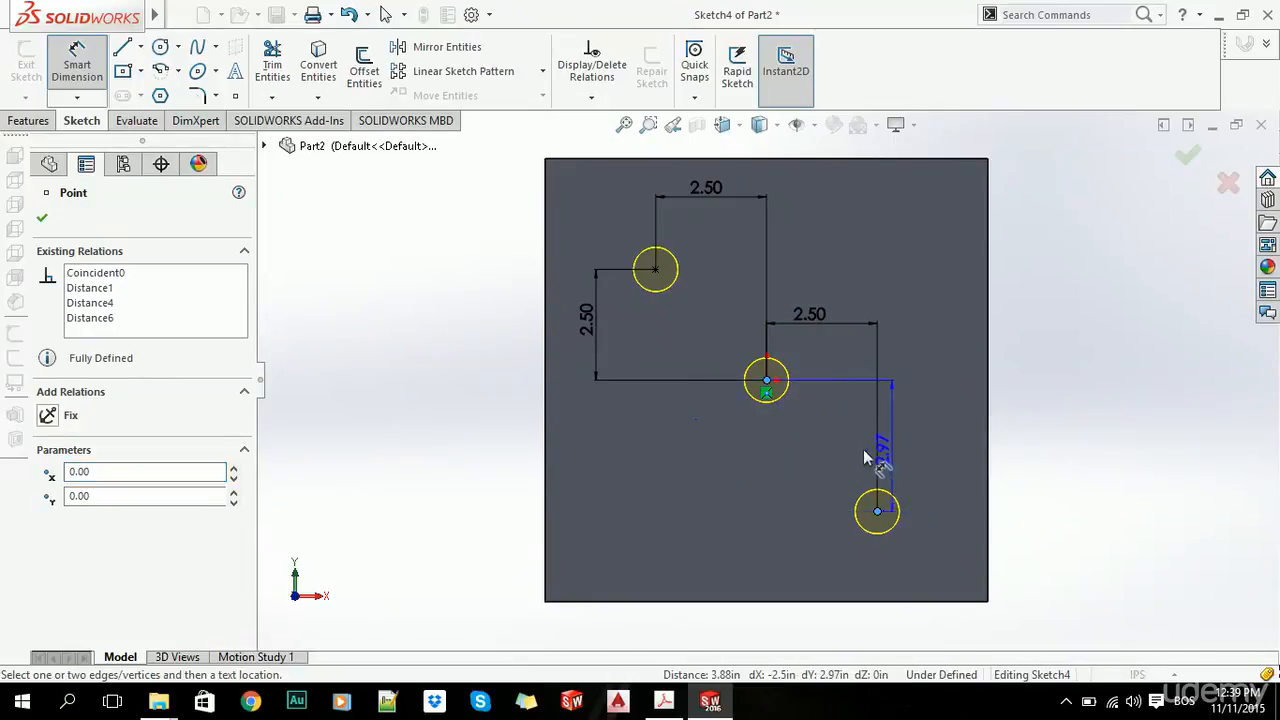
pyautogui.click(830, 455)
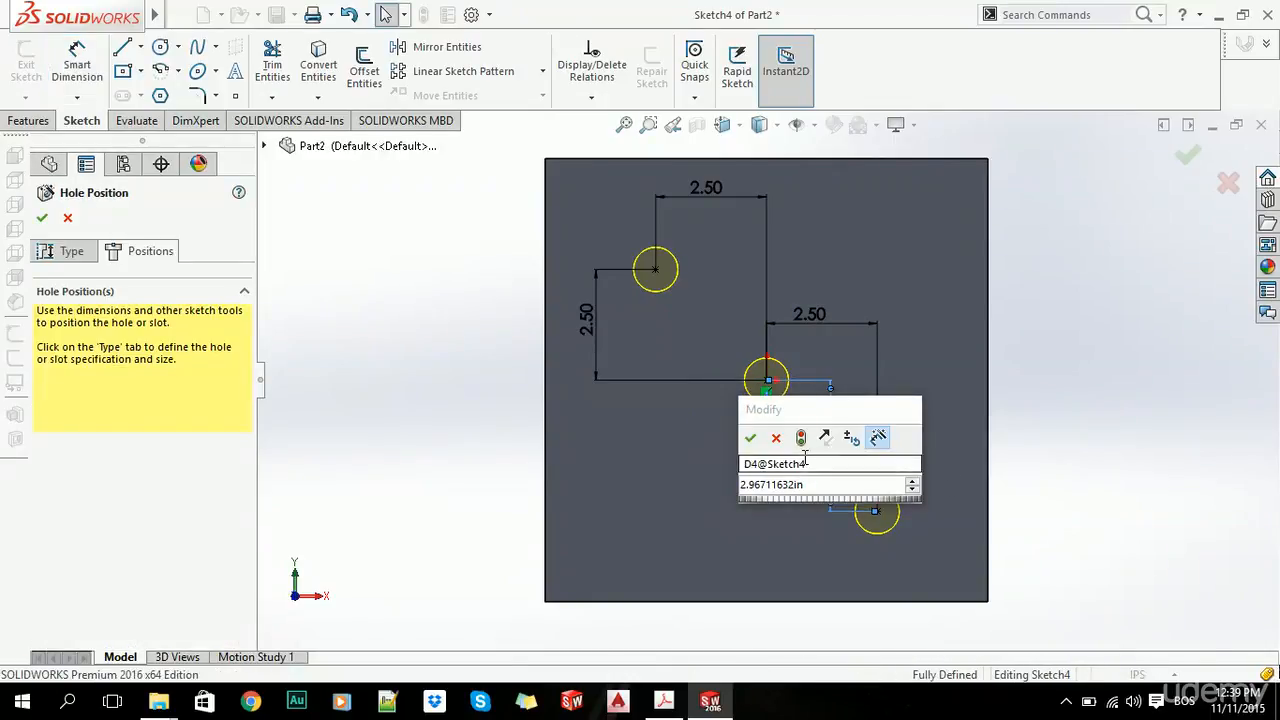
pyautogui.write('2.5')
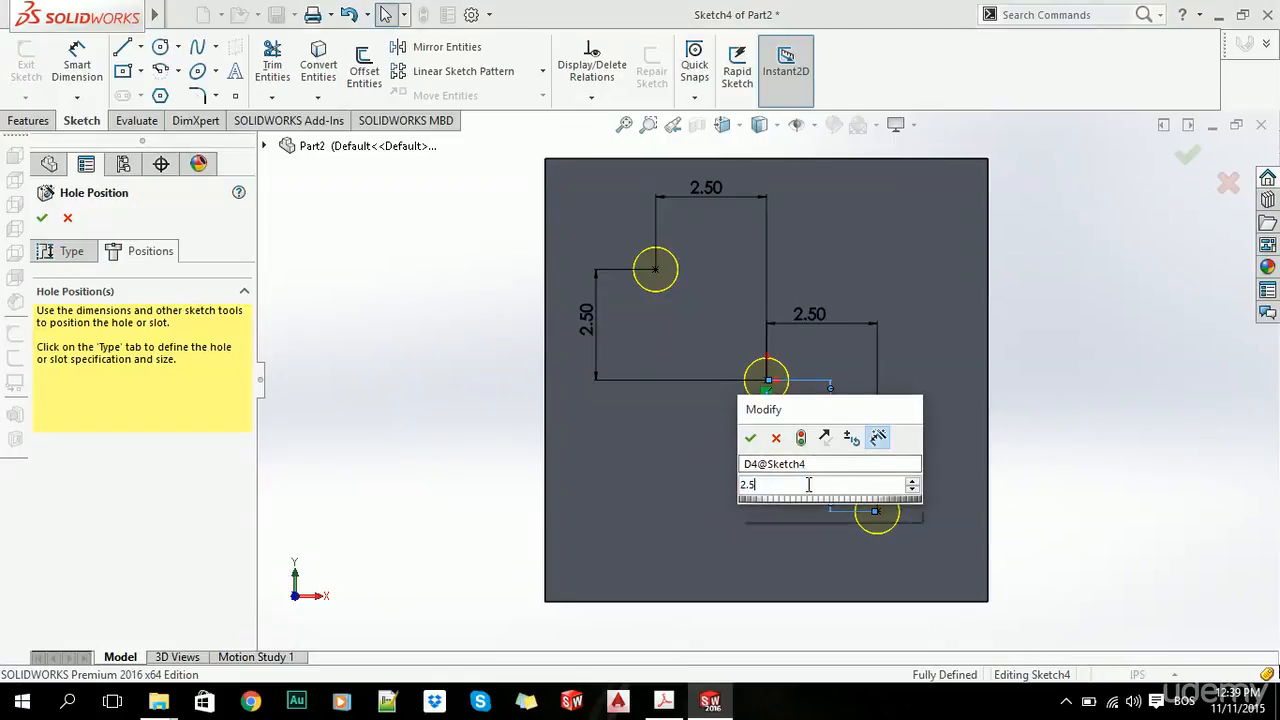
pyautogui.press('Return')
pyautogui.press('Return')
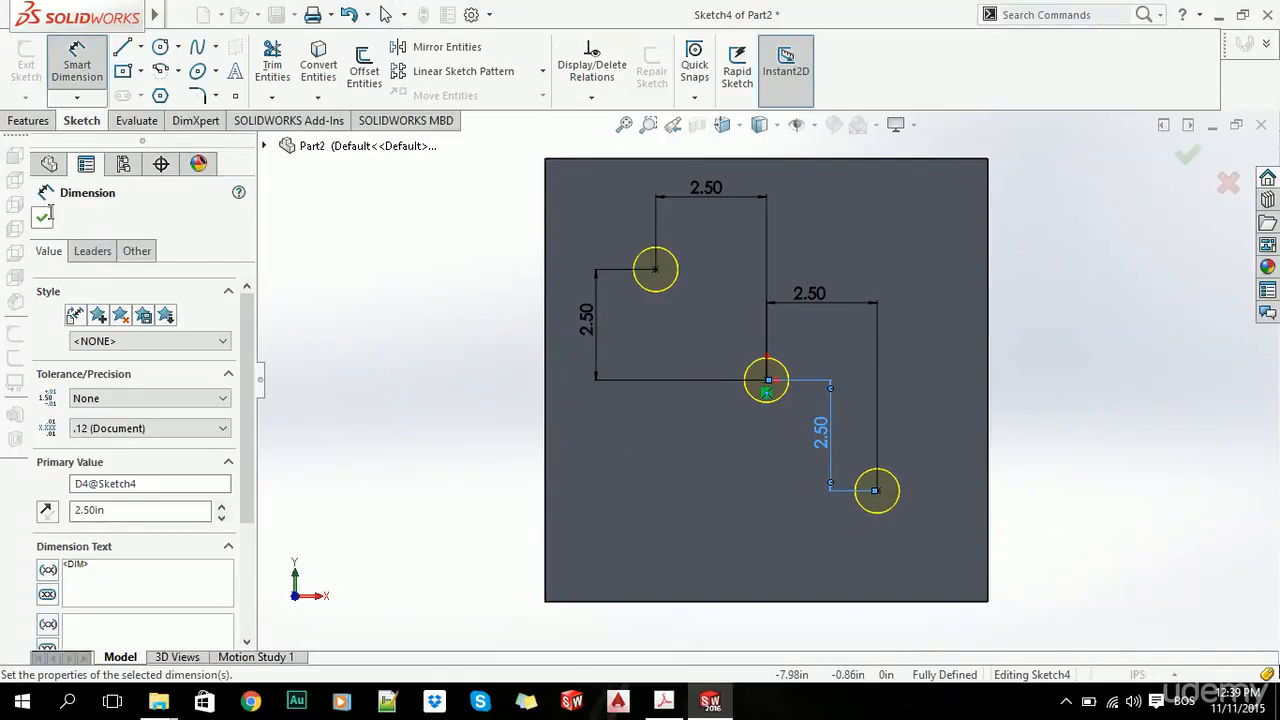
pyautogui.click(44, 215)
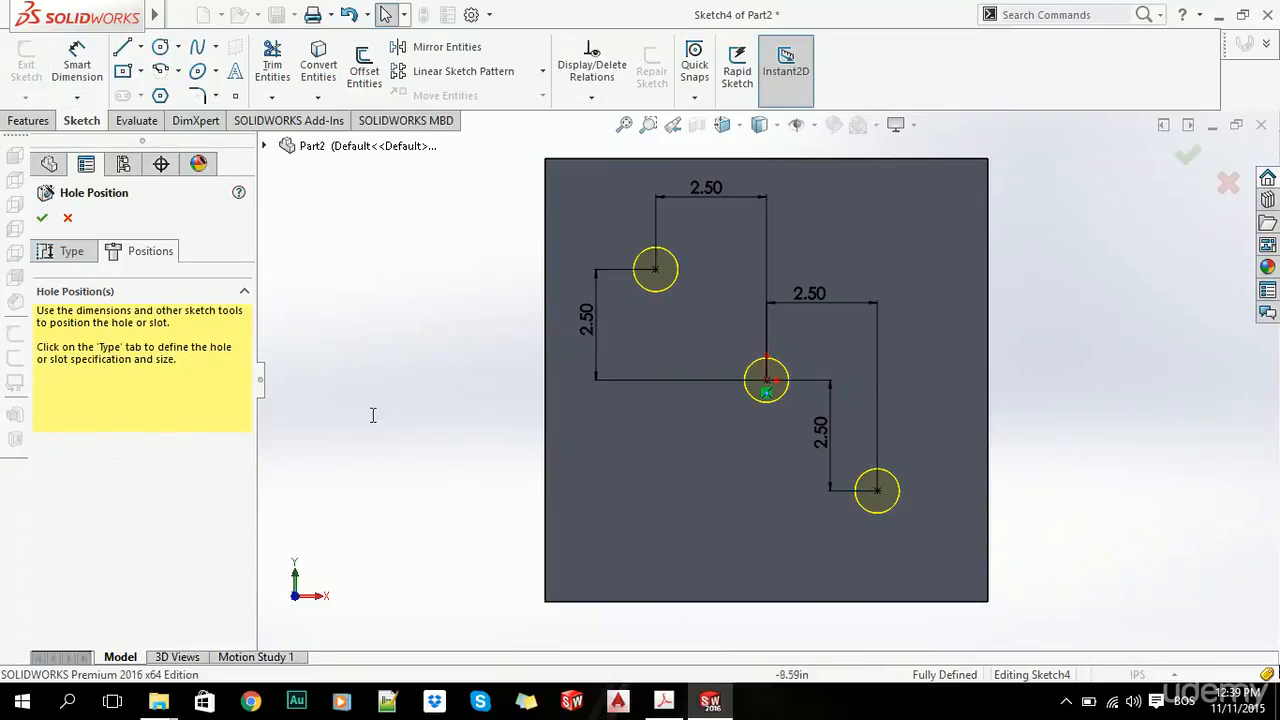
pyautogui.click(432, 368)
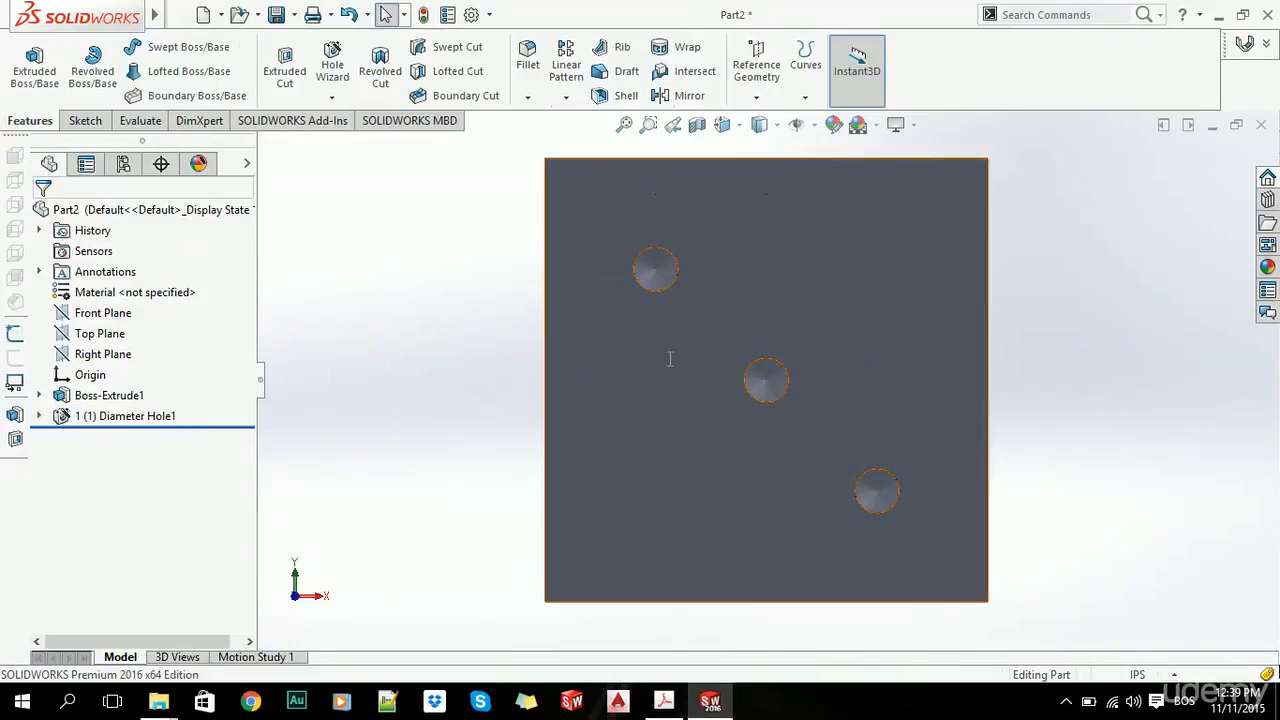
# Step: Examine the inside of the holes with section views through the Front, Top and Right planes, and leave the section view without keeping it
pyautogui.scroll(4, 771, 357)
pyautogui.moveTo(771, 357); pyautogui.dragTo(725, 177, button='middle')
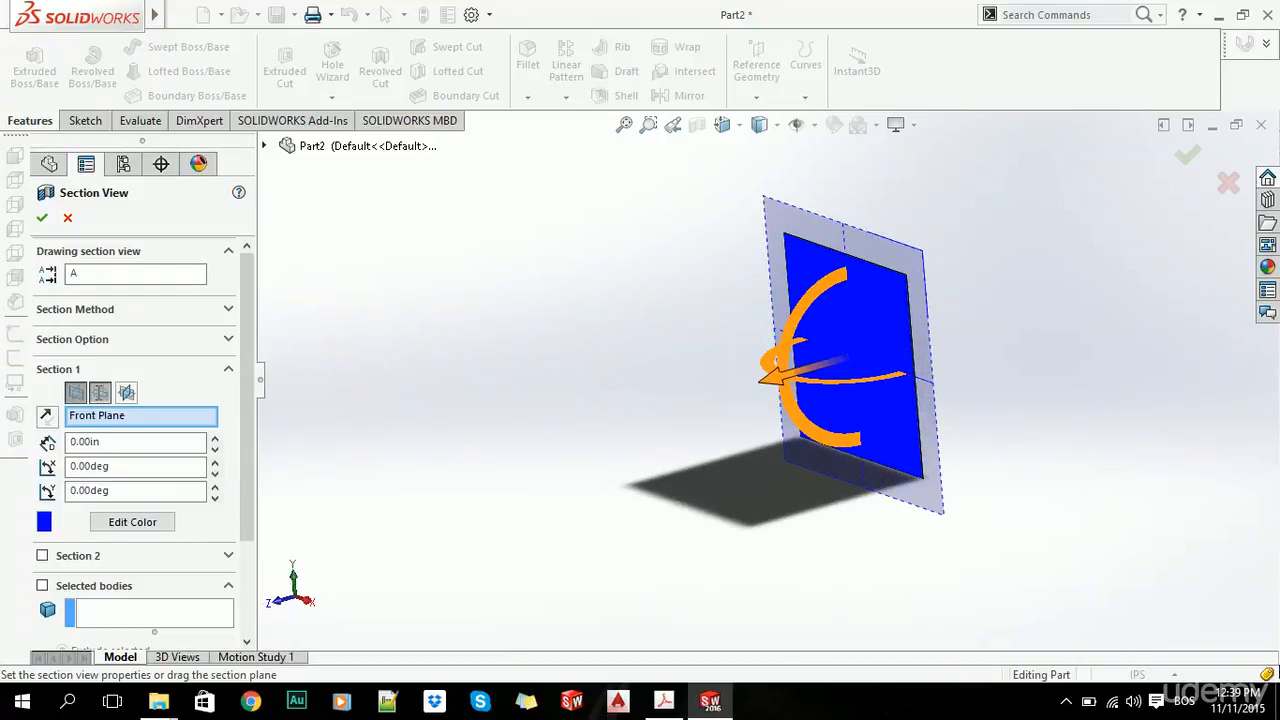
pyautogui.click(100, 392)
pyautogui.moveTo(429, 432); pyautogui.dragTo(653, 408, button='middle')
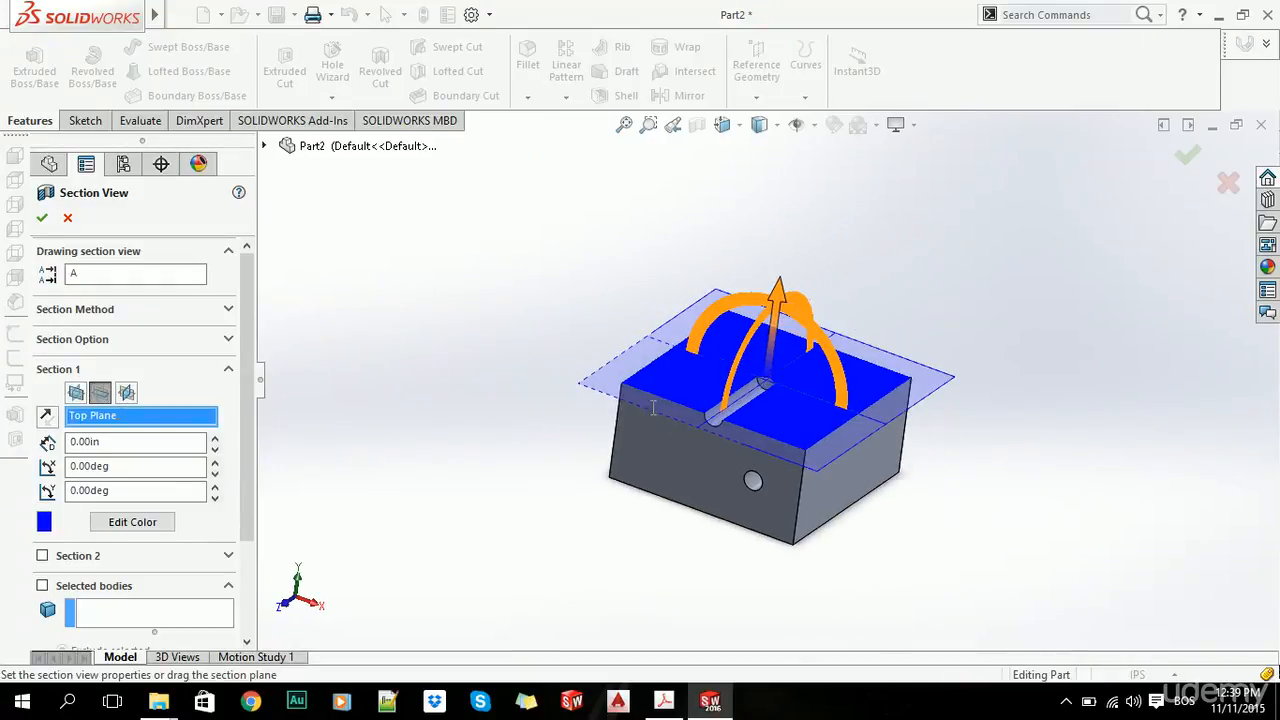
pyautogui.click(126, 392)
pyautogui.moveTo(281, 407); pyautogui.dragTo(165, 216, button='middle')
pyautogui.scroll(-4, 794, 450)
pyautogui.moveTo(775, 410); pyautogui.dragTo(690, 298, button='middle')
pyautogui.click(68, 217)
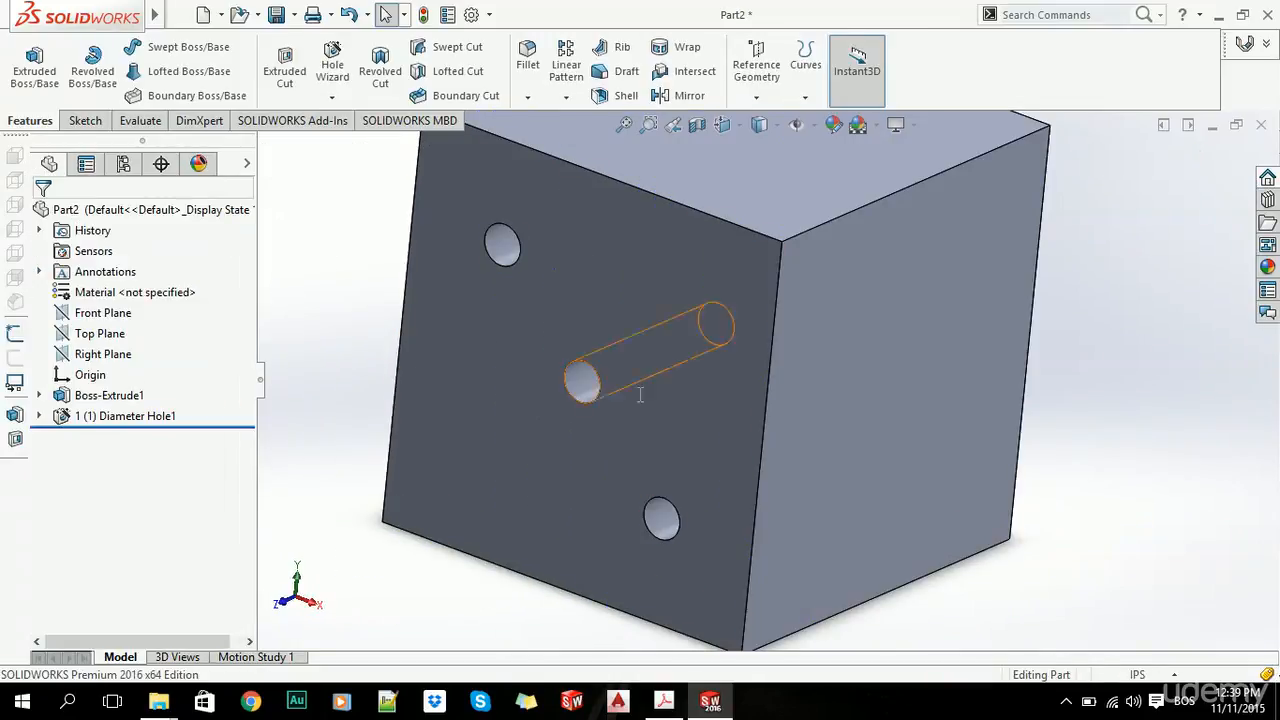
# Step: Start a new Hole Wizard hole as a Straight Tap and set its type to Straight Pipe Tapped hole
pyautogui.scroll(4, 740, 380)
pyautogui.moveTo(743, 379); pyautogui.dragTo(788, 362, button='middle')
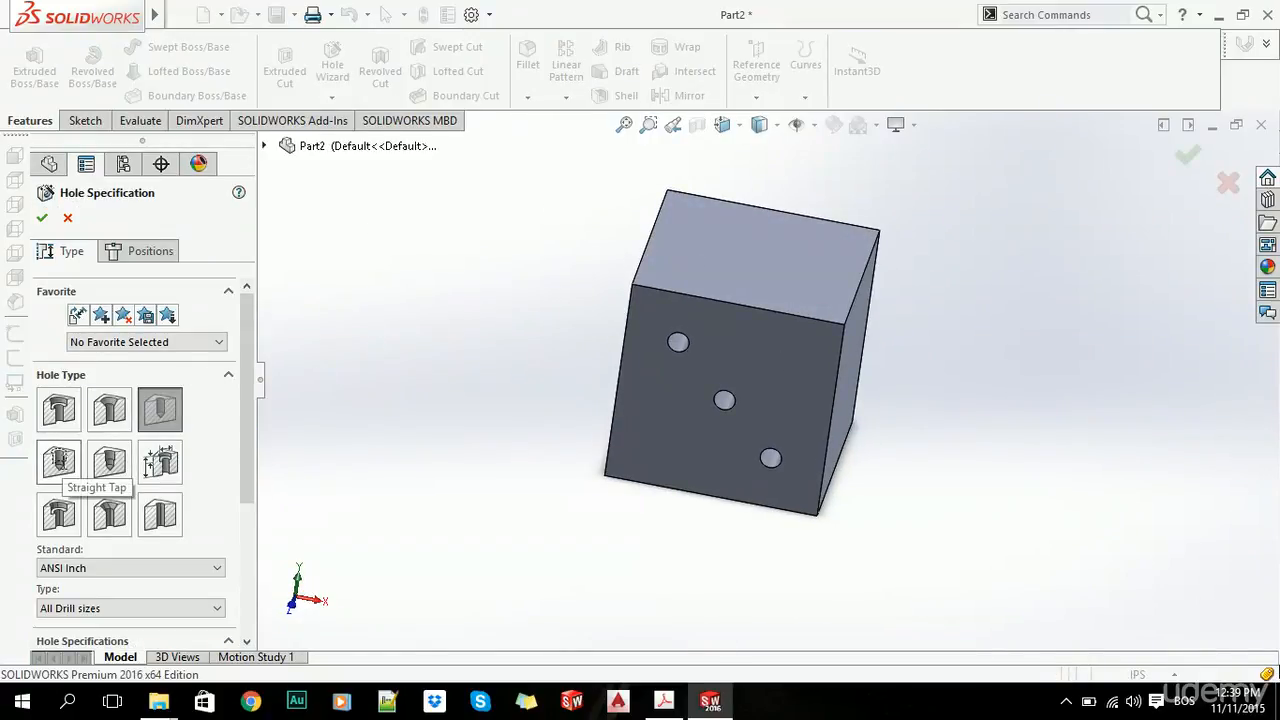
pyautogui.click(58, 462)
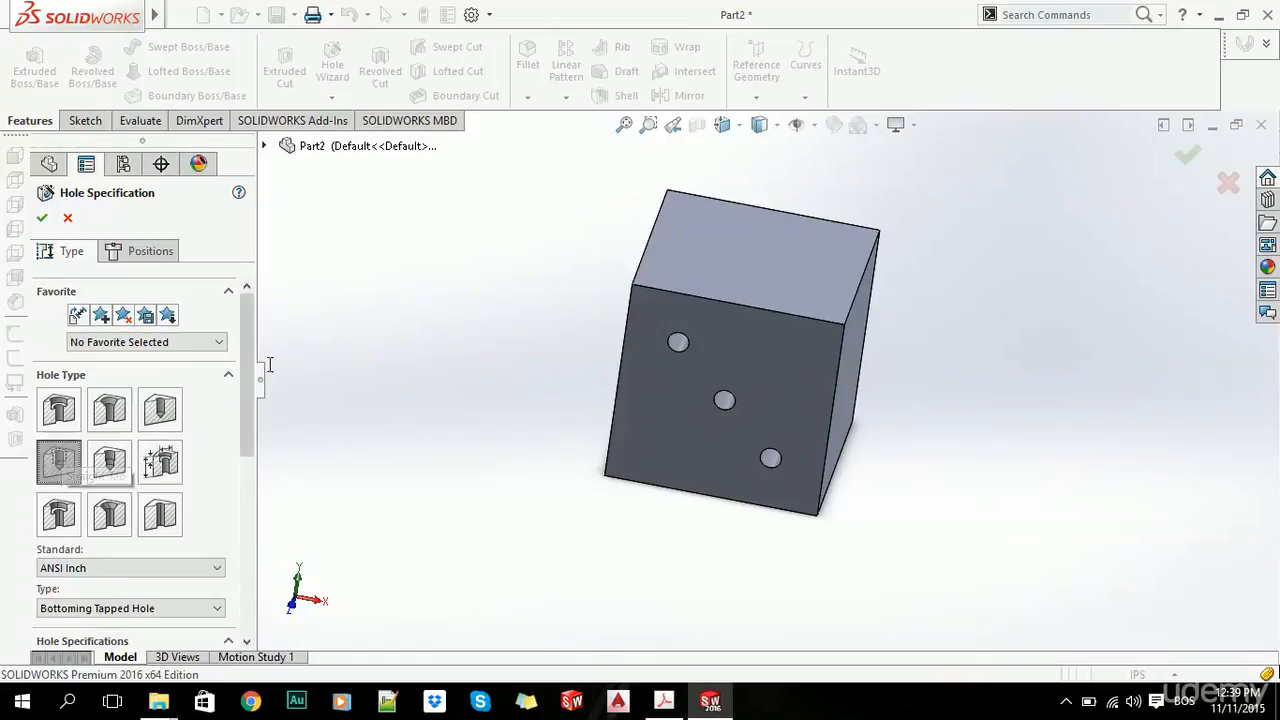
pyautogui.scroll(-3, 263, 405)
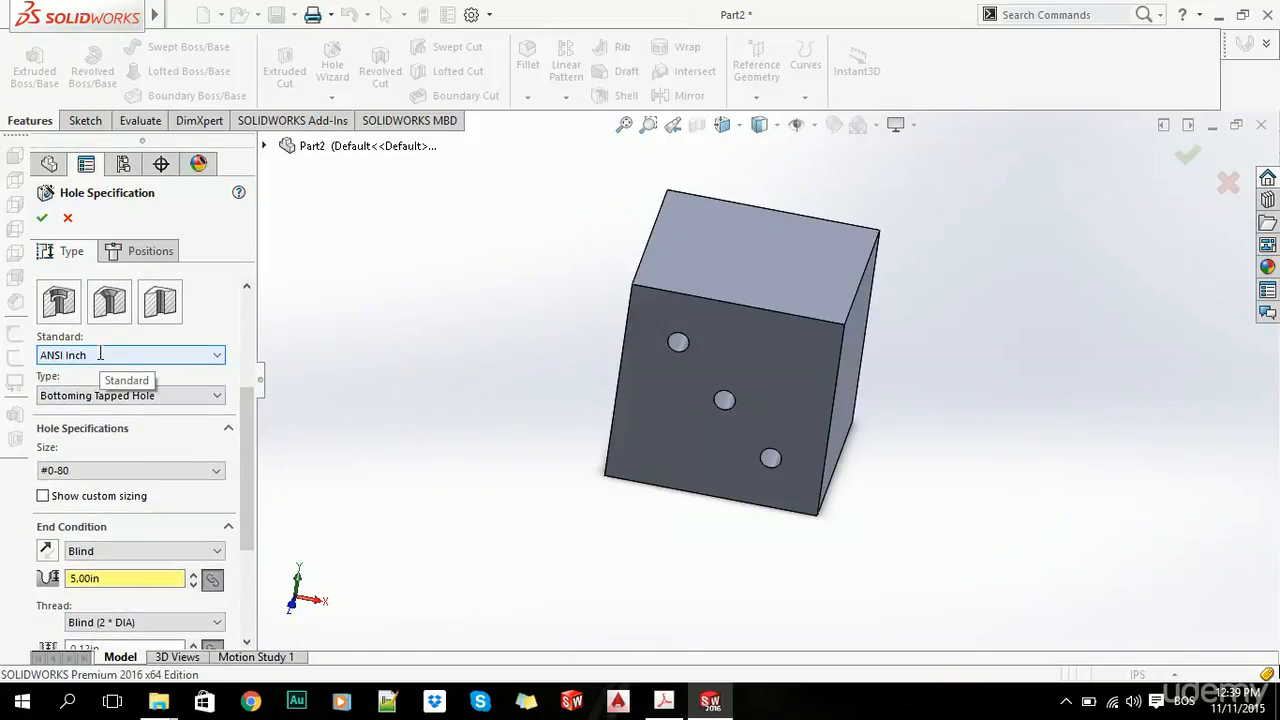
pyautogui.scroll(-2, 250, 424)
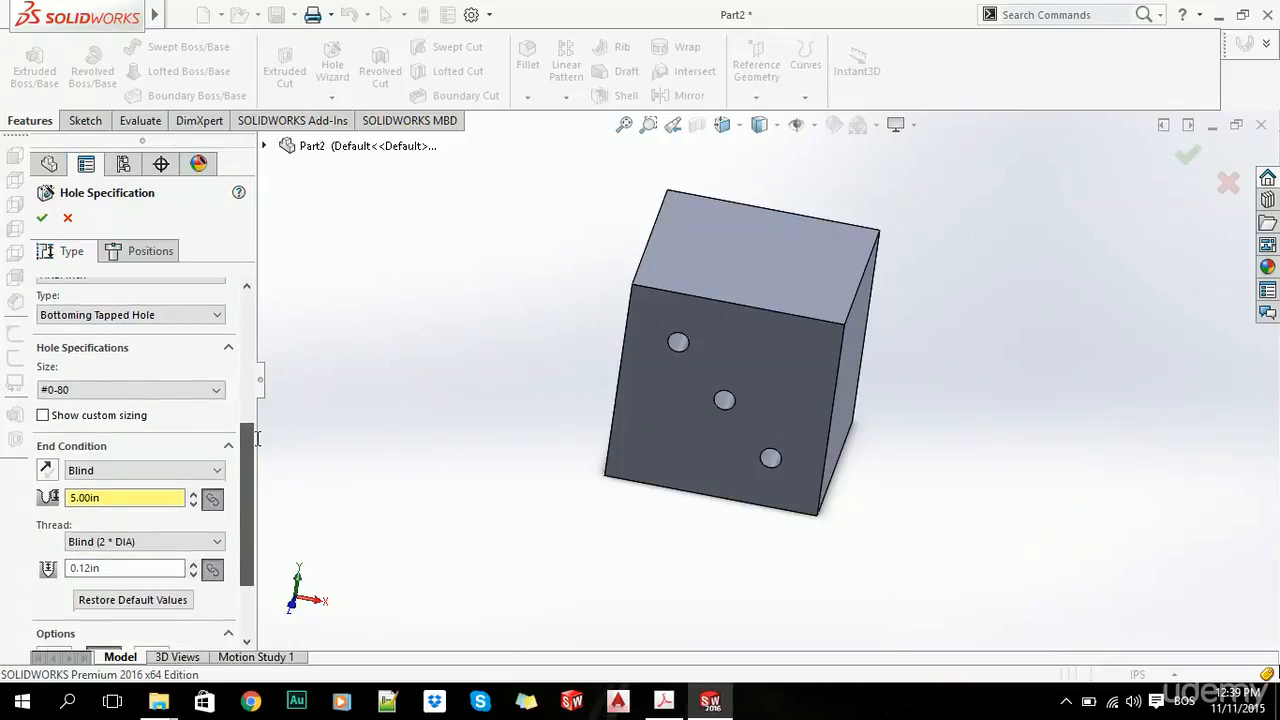
pyautogui.click(168, 347)
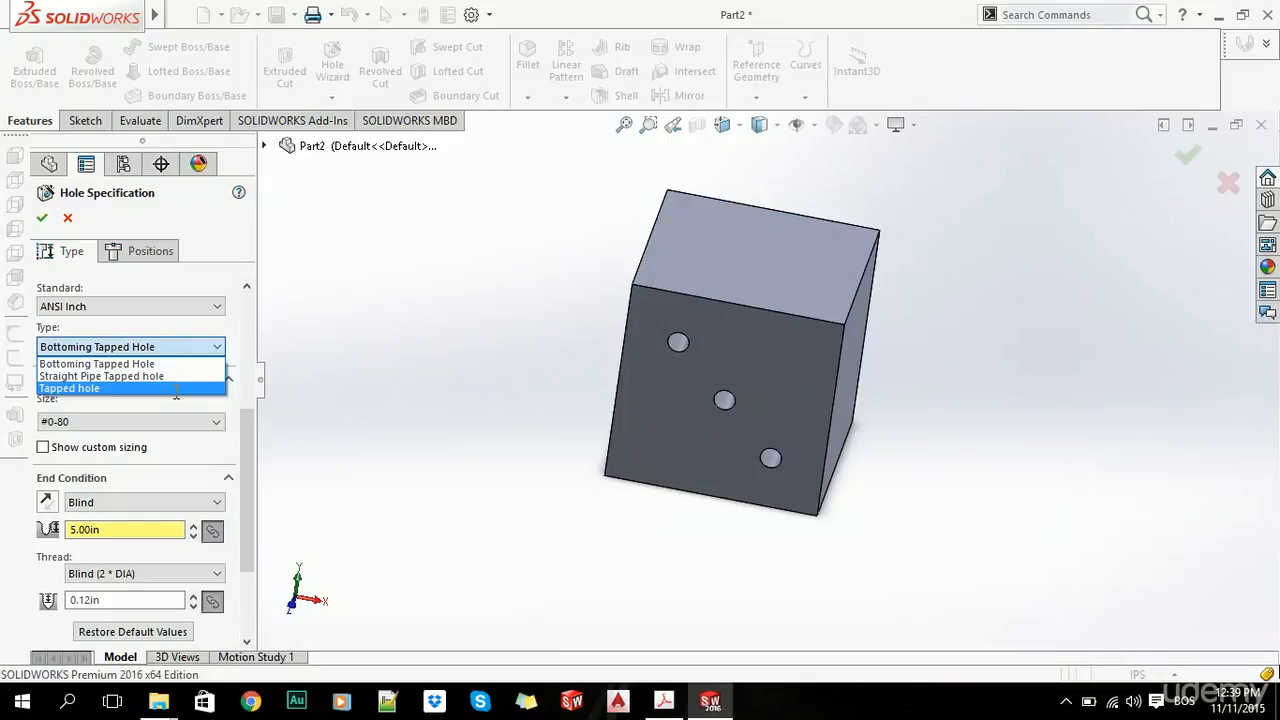
pyautogui.click(167, 376)
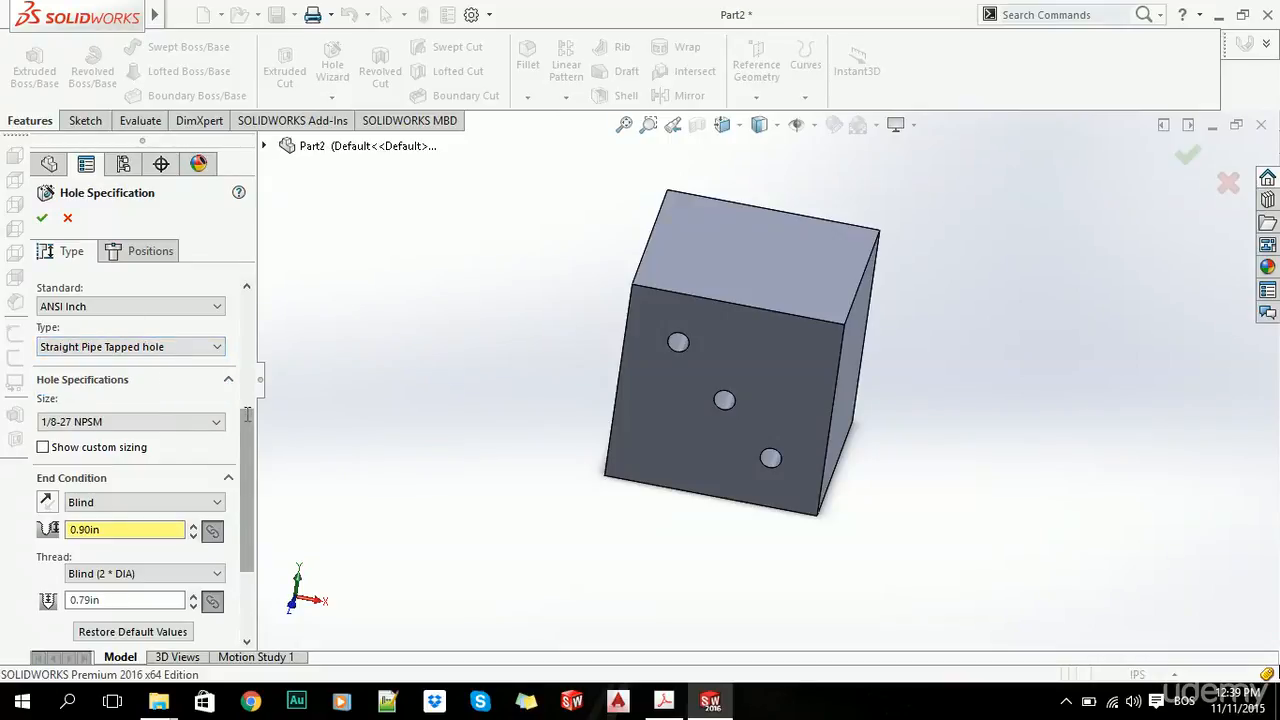
# Step: Set the size of the straight pipe tapped hole to 3/4-14 NPSM
pyautogui.click(154, 418)
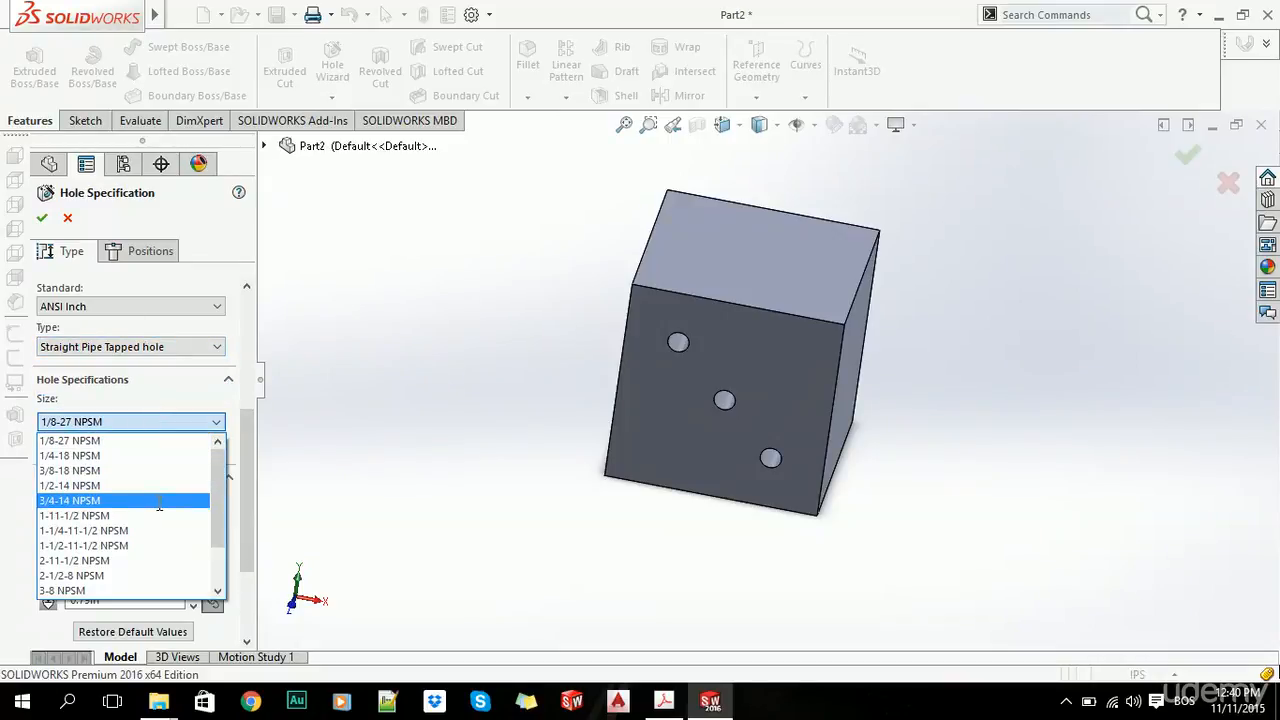
pyautogui.scroll(-2, 160, 500)
pyautogui.scroll(1, 155, 505)
pyautogui.scroll(2, 146, 517)
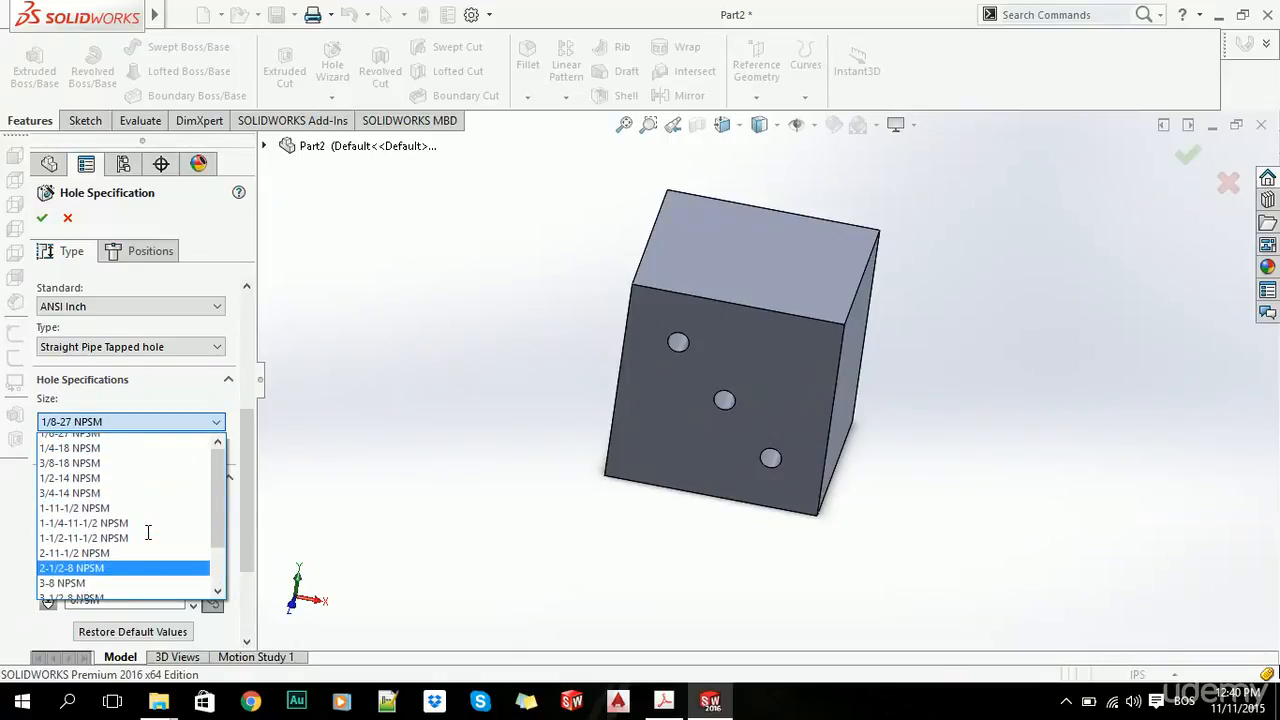
pyautogui.click(105, 500)
pyautogui.scroll(-3, 258, 518)
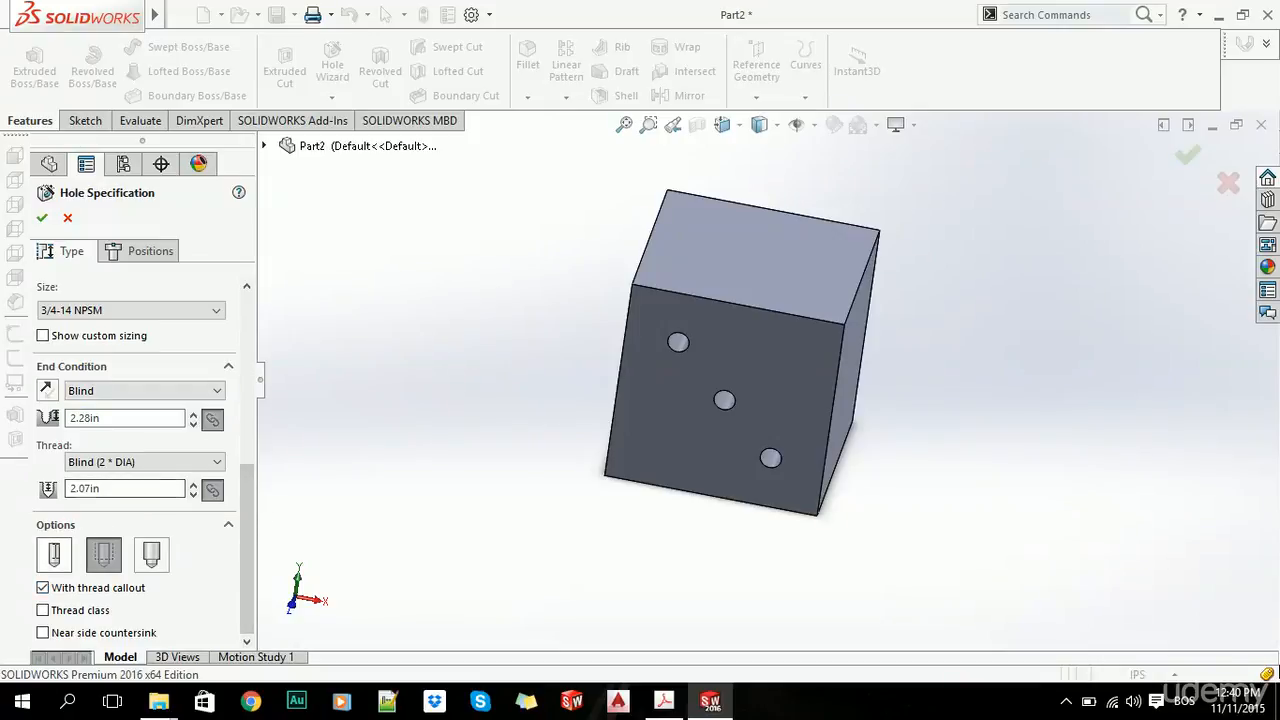
# Step: Try the tap drill diameter option for the tapped hole and return to the cosmetic thread option
pyautogui.click(57, 550)
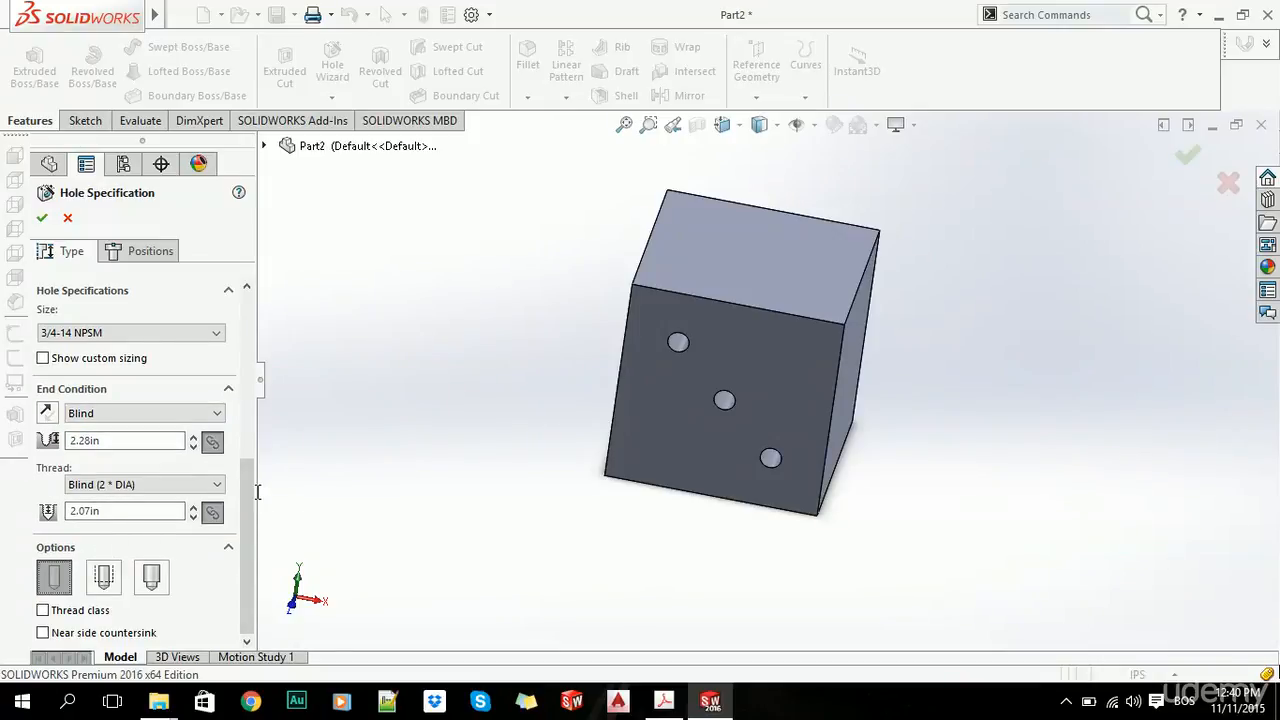
pyautogui.scroll(3, 257, 491)
pyautogui.scroll(-2, 257, 491)
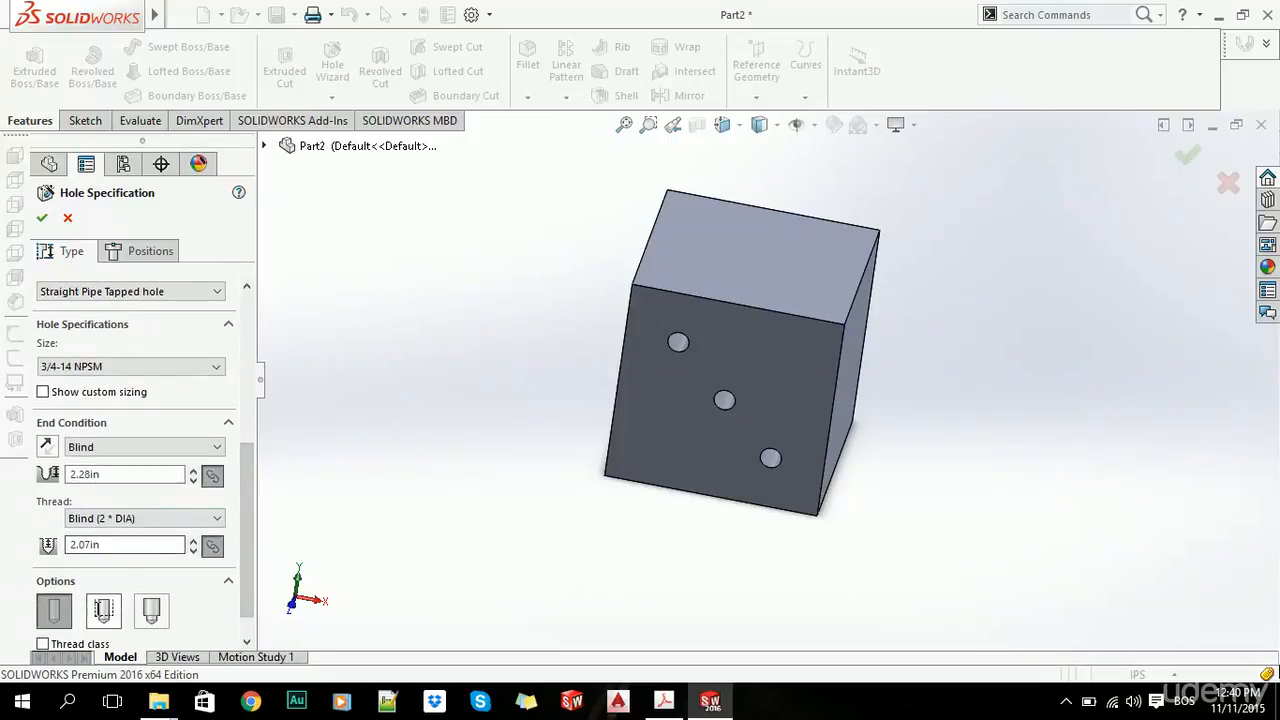
pyautogui.click(103, 610)
pyautogui.scroll(-2, 250, 483)
pyautogui.scroll(2, 250, 483)
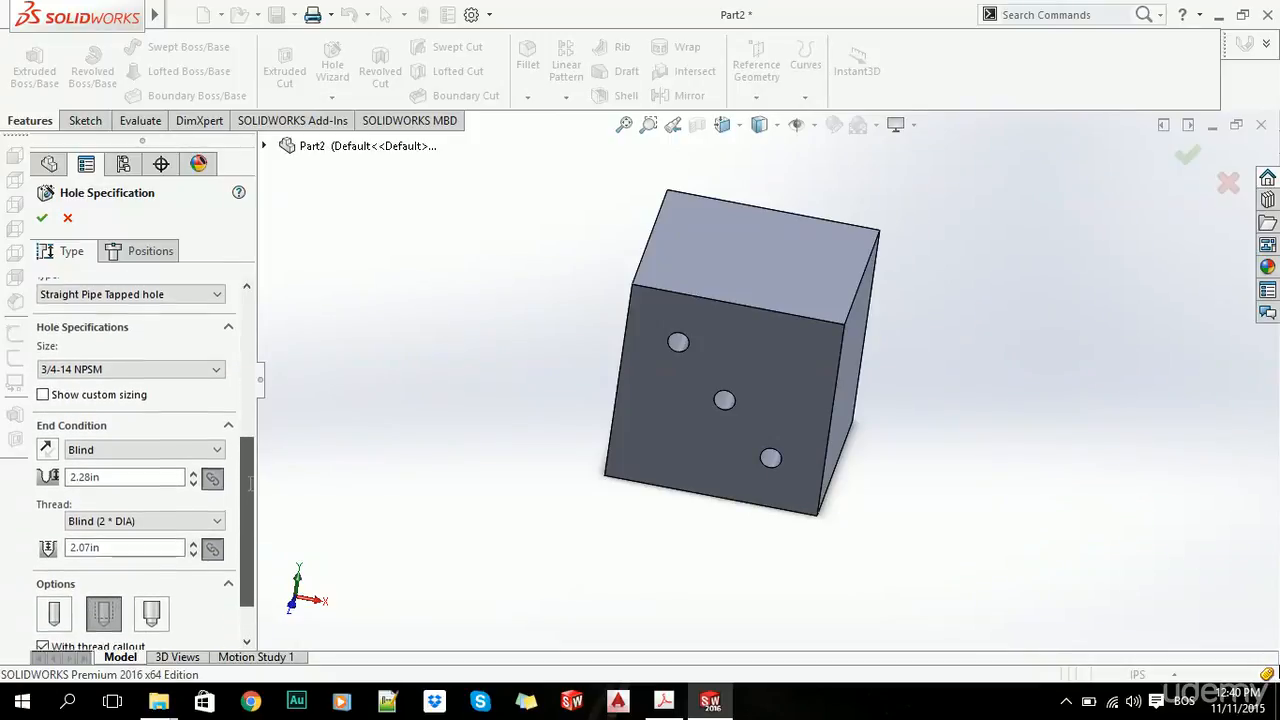
# Step: Set both the end condition and the thread depth of the tapped hole to Up To Next
pyautogui.click(88, 450)
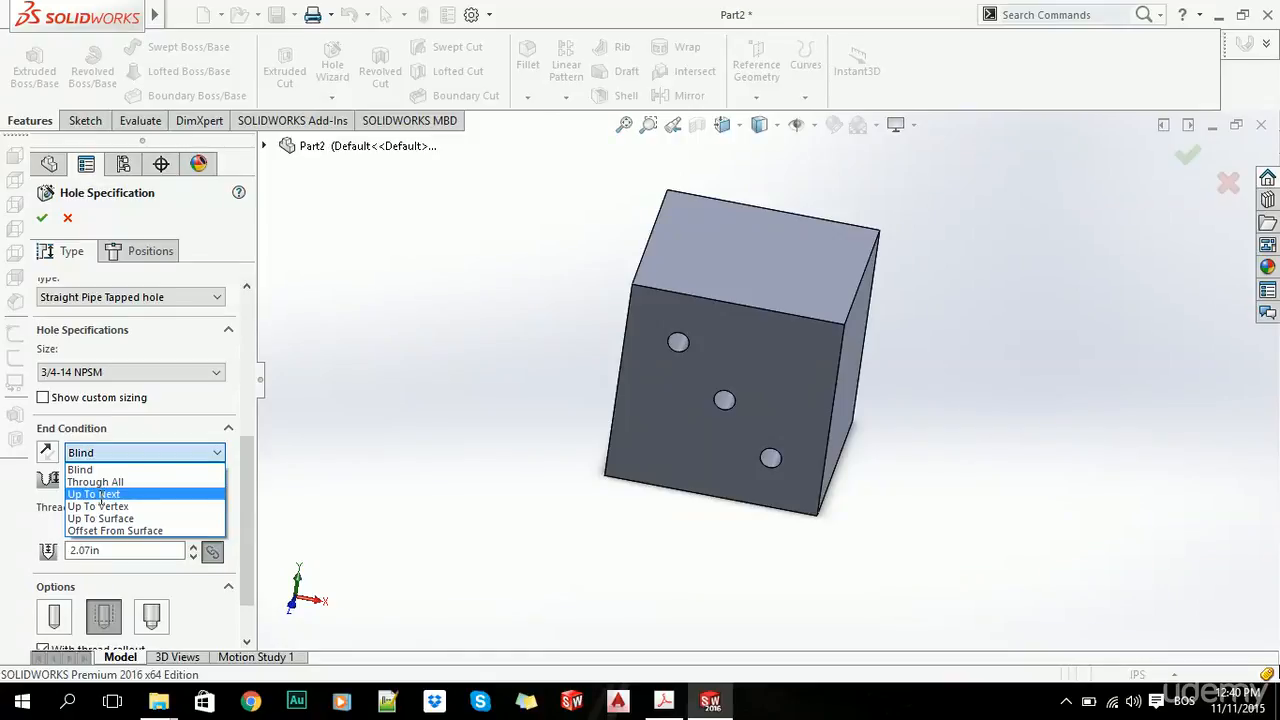
pyautogui.click(93, 494)
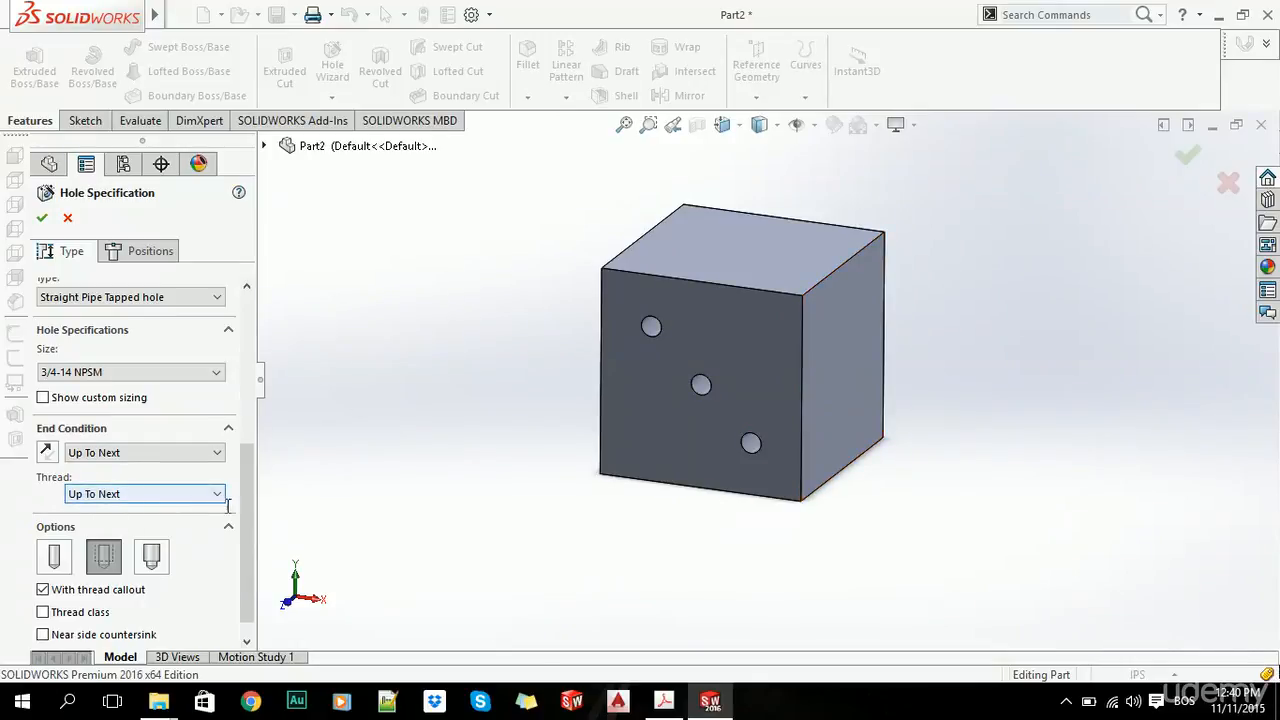
pyautogui.click(170, 494)
pyautogui.click(170, 494)
# Step: Place the tapped hole near the middle of the cube's right side face
pyautogui.moveTo(791, 401); pyautogui.dragTo(752, 387, button='middle')
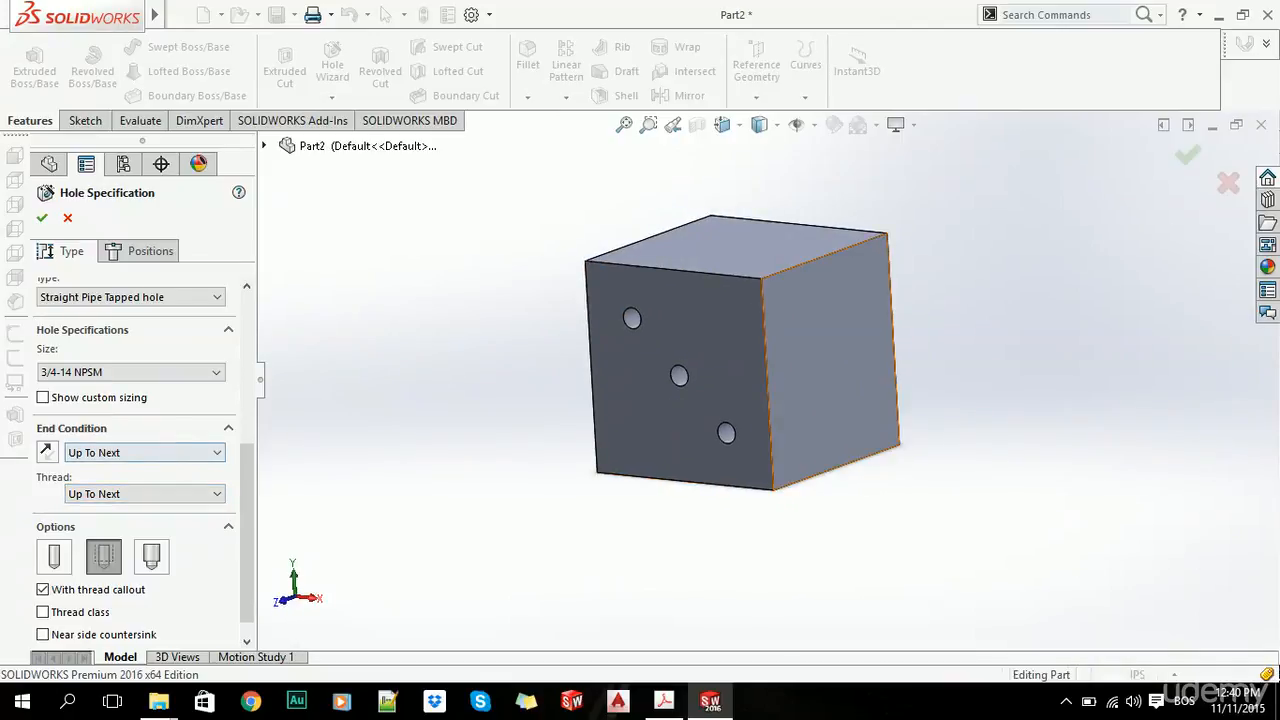
pyautogui.click(150, 251)
pyautogui.click(829, 398)
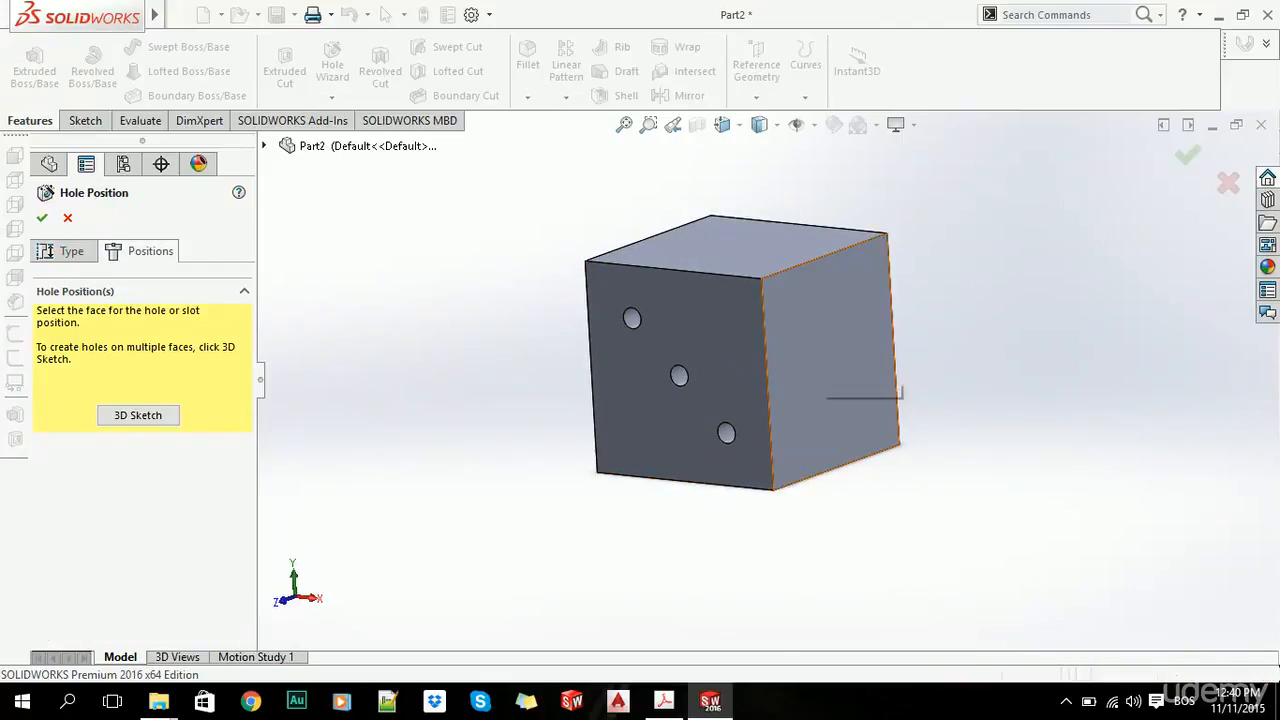
pyautogui.scroll(-4, 831, 352)
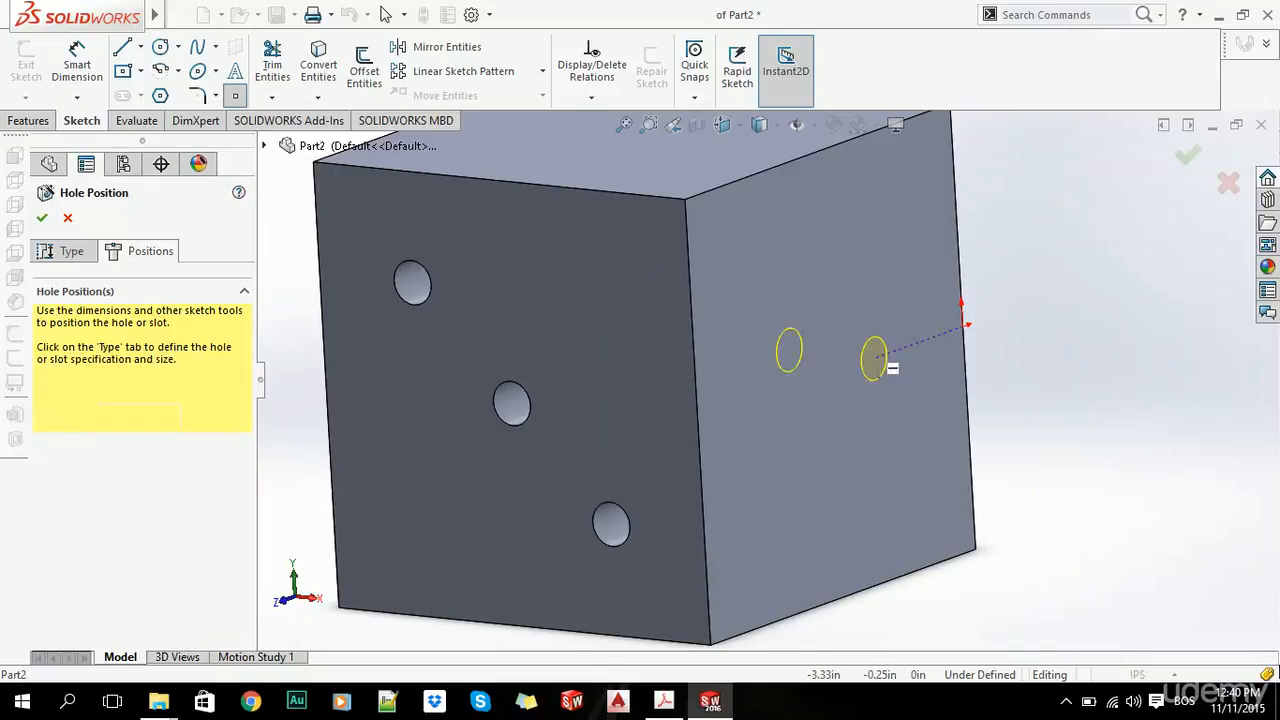
pyautogui.click(851, 373)
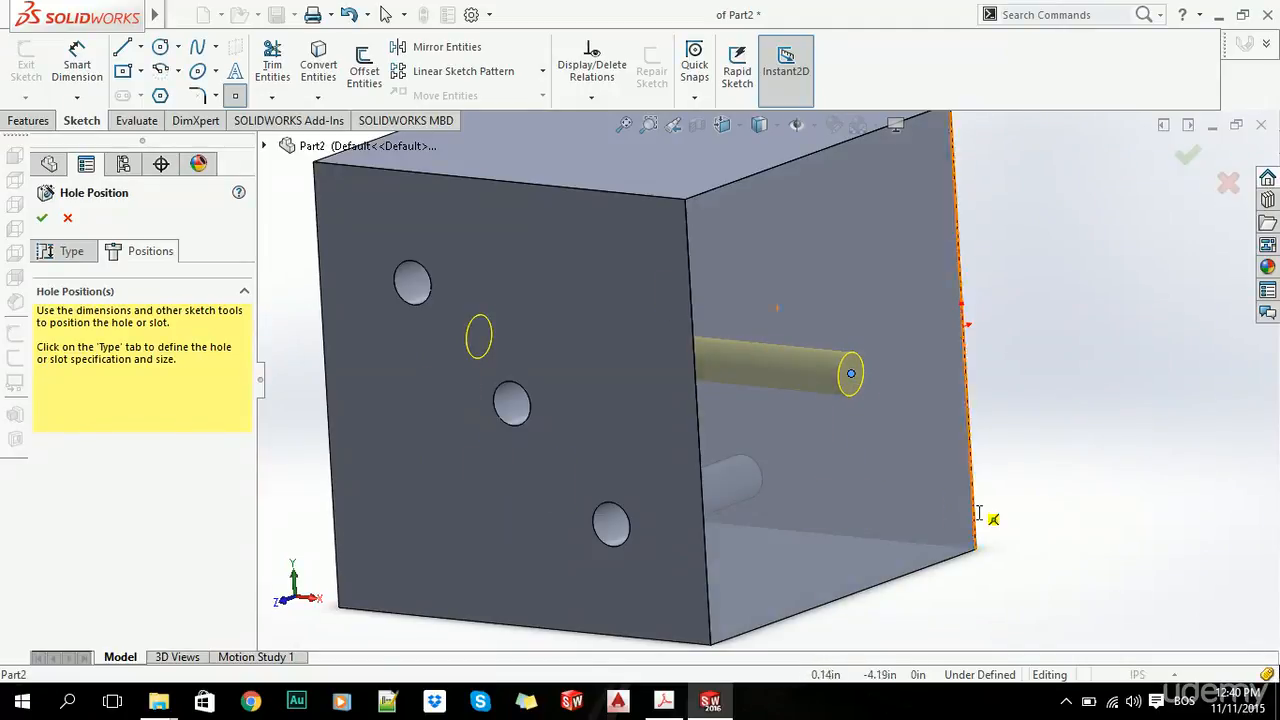
# Step: Dimension the horizontal distance between the tapped hole's centre and the origin as 5 in
pyautogui.hotkey('ctrl', '8')
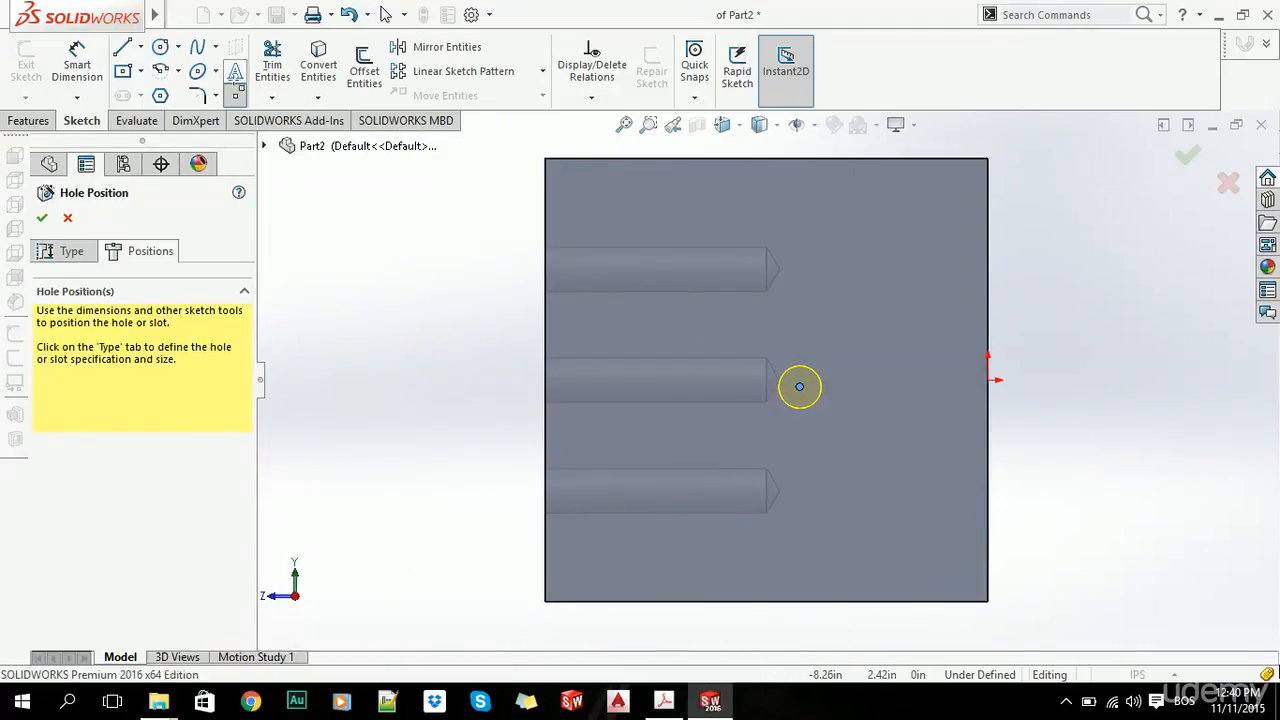
pyautogui.click(77, 64)
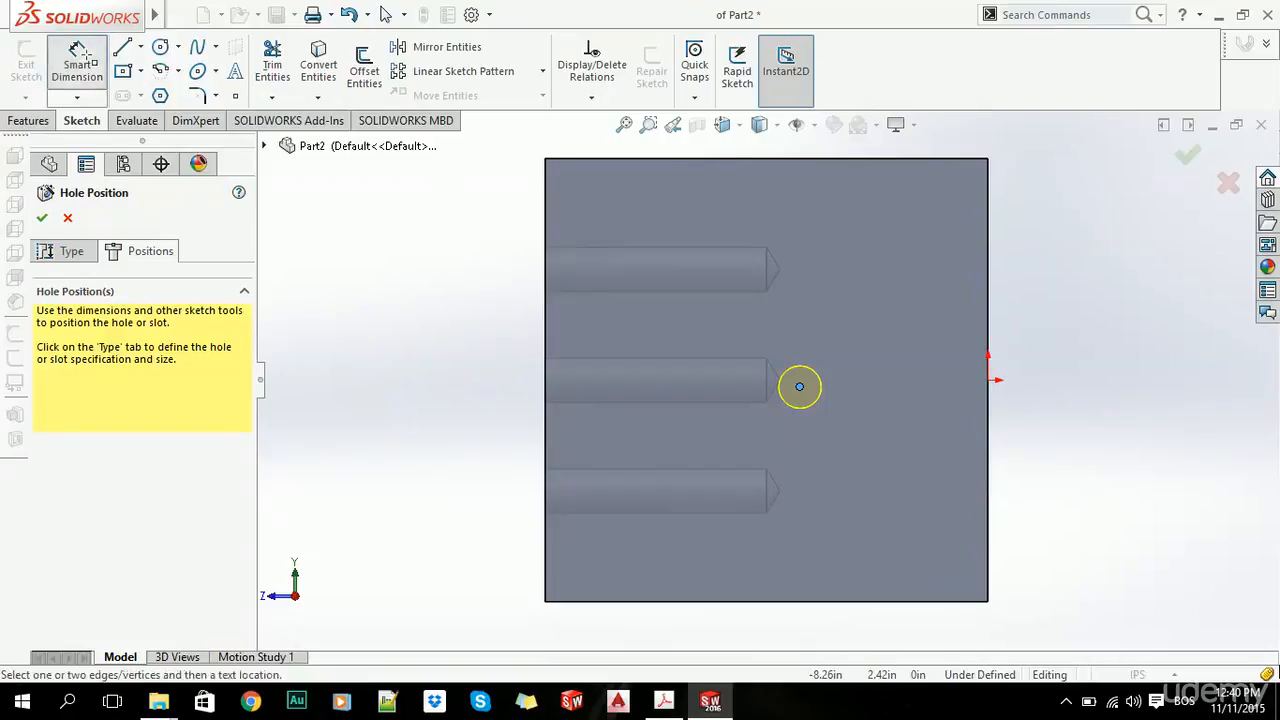
pyautogui.click(800, 386)
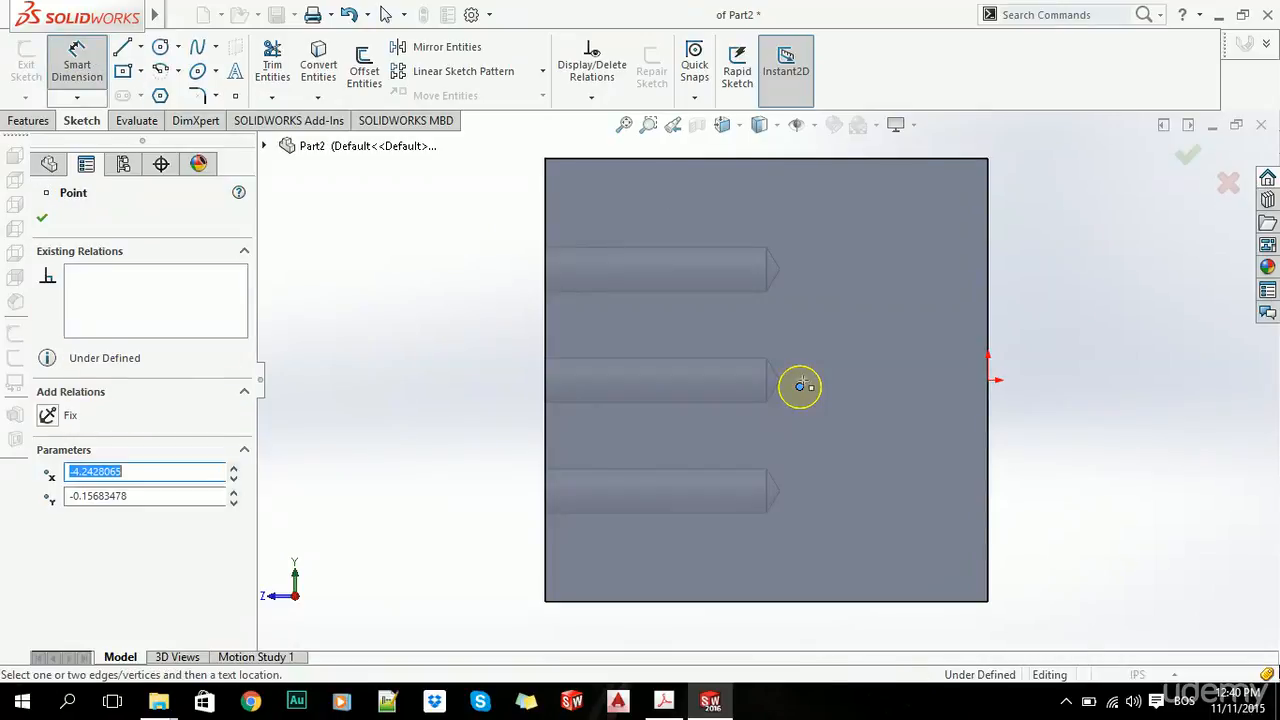
pyautogui.click(990, 380)
pyautogui.click(800, 268)
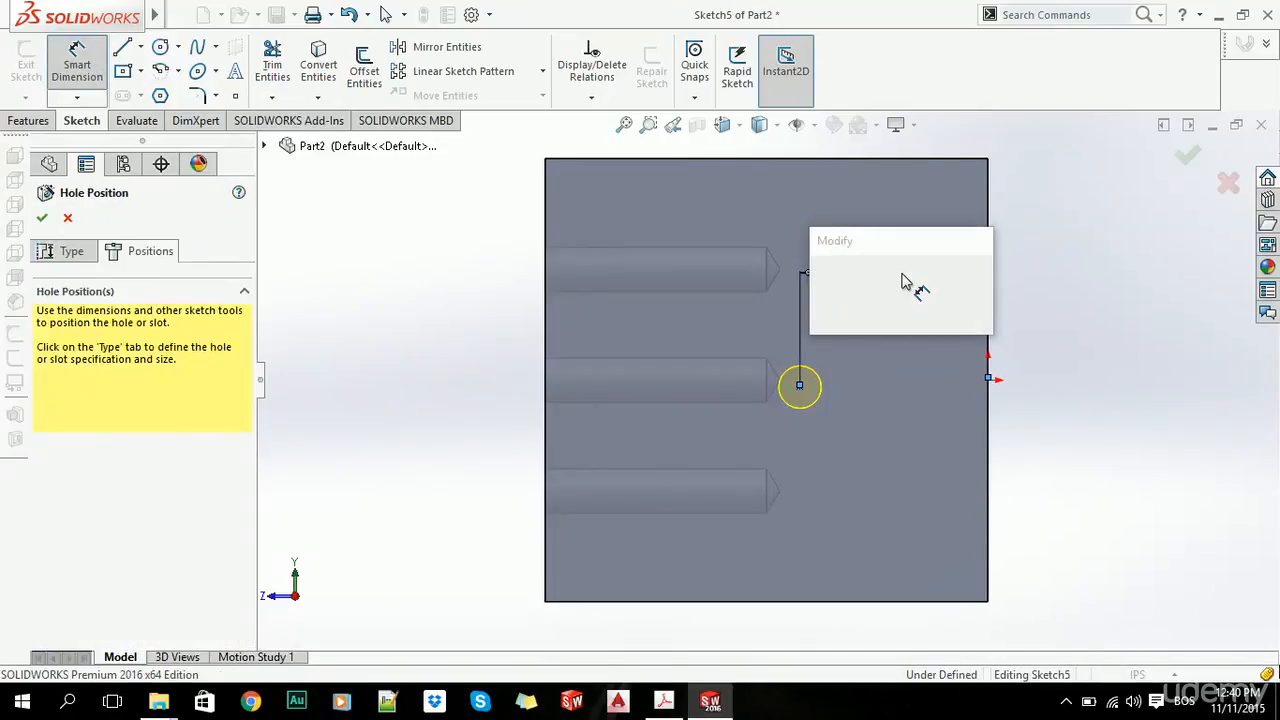
pyautogui.press('Return')
pyautogui.doubleClick(903, 266)
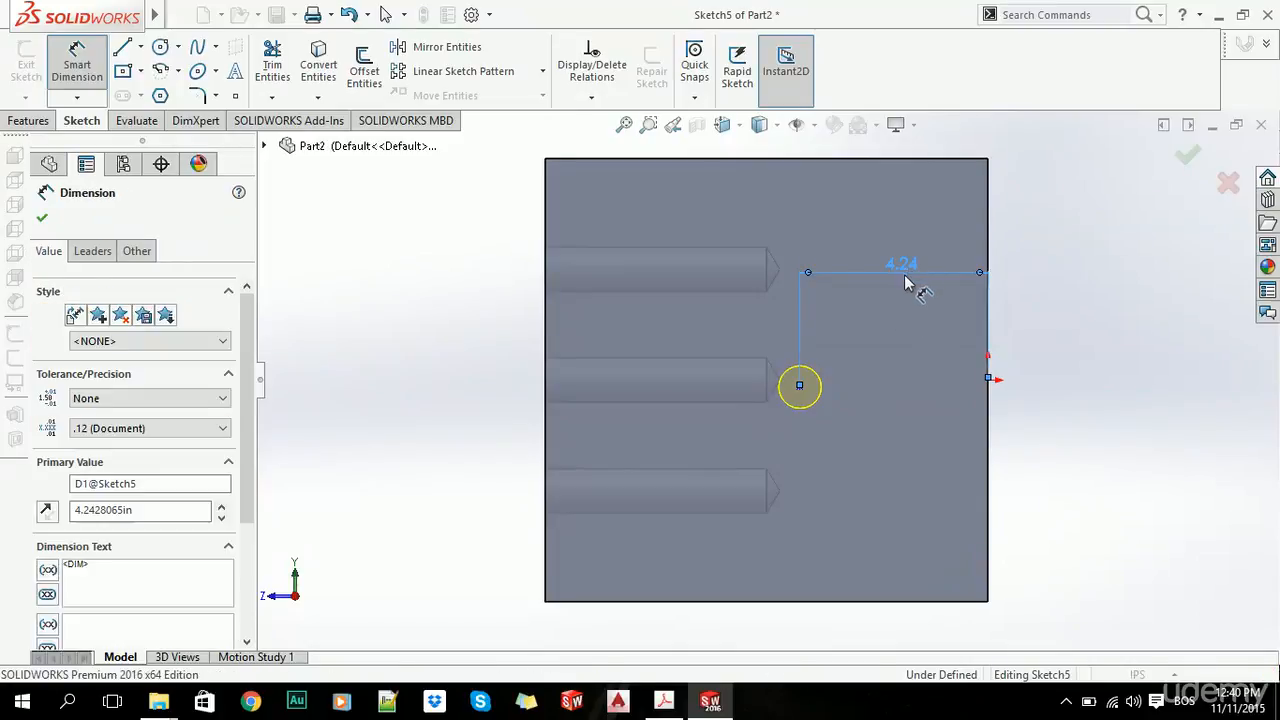
pyautogui.write('5')
pyautogui.click(824, 261)
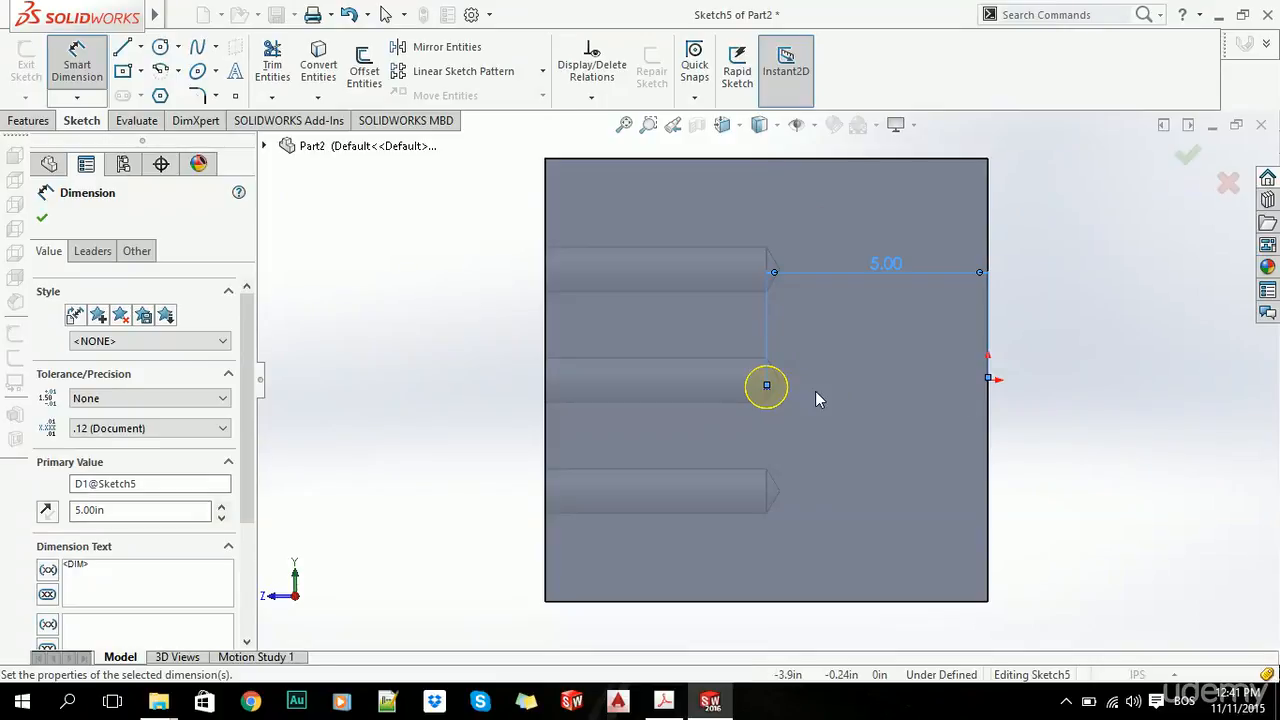
pyautogui.click(815, 398)
# Step: Add a Horizontal relation between the tapped hole's centre point and the origin, and create the hole
pyautogui.scroll(-3, 805, 400)
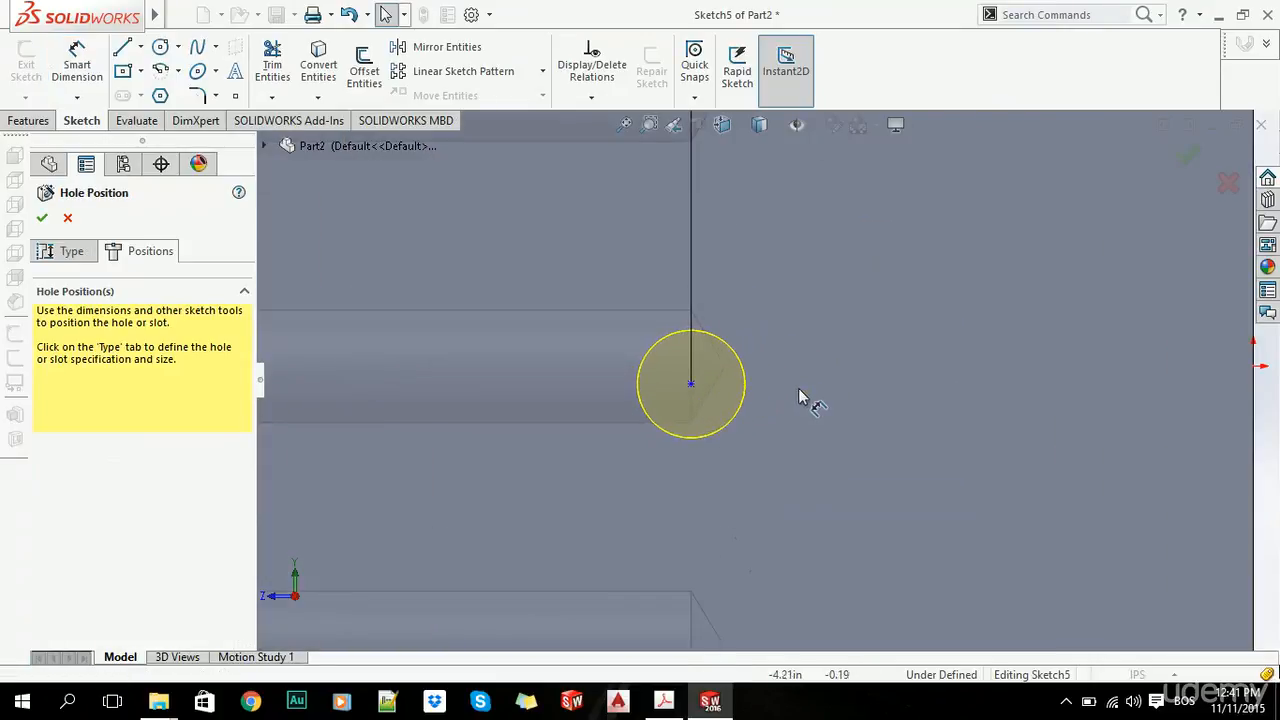
pyautogui.click(691, 386)
pyautogui.scroll(2, 935, 432)
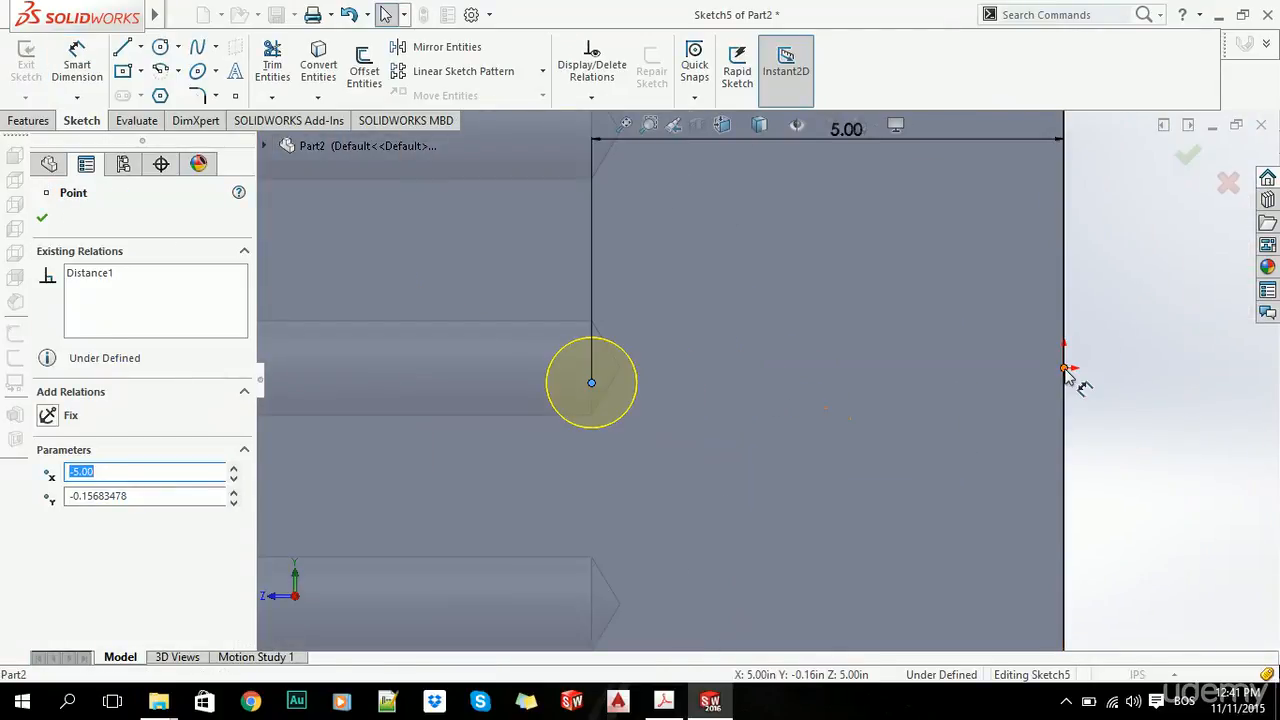
pyautogui.keyDown('ctrl'); pyautogui.click(1065, 369); pyautogui.keyUp('ctrl')
pyautogui.click(48, 526)
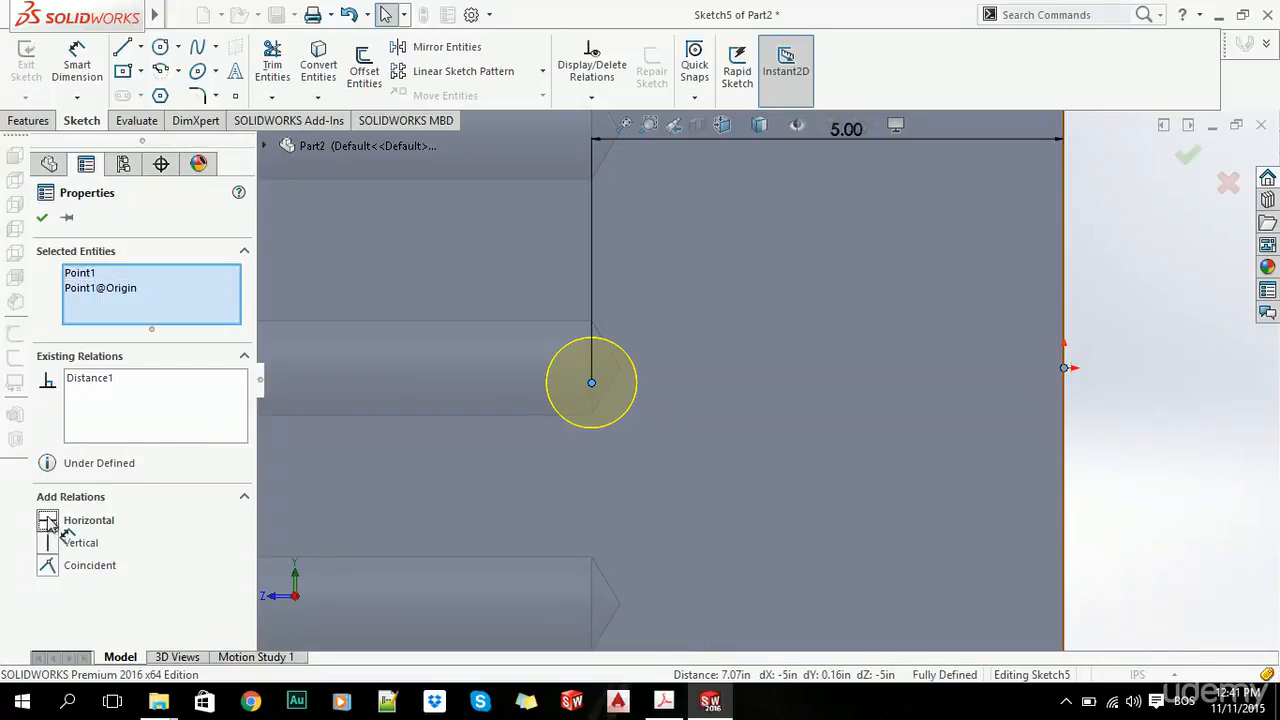
pyautogui.scroll(3, 819, 487)
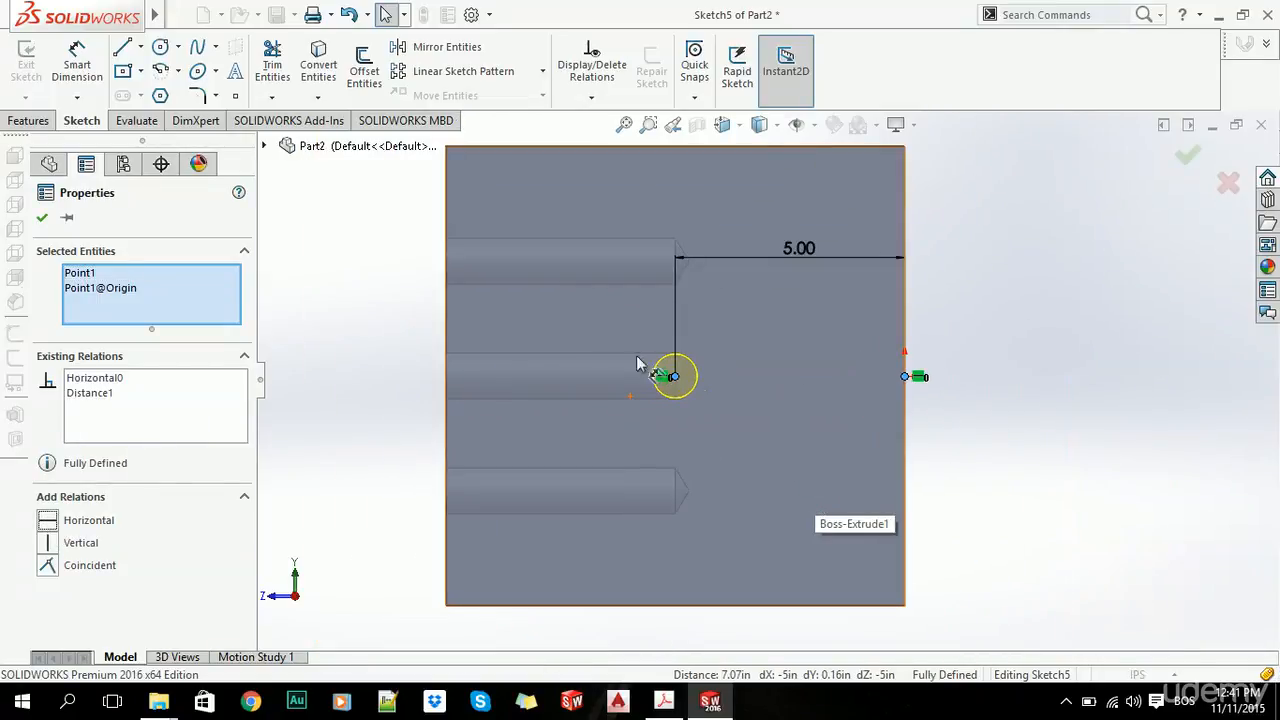
pyautogui.click(44, 220)
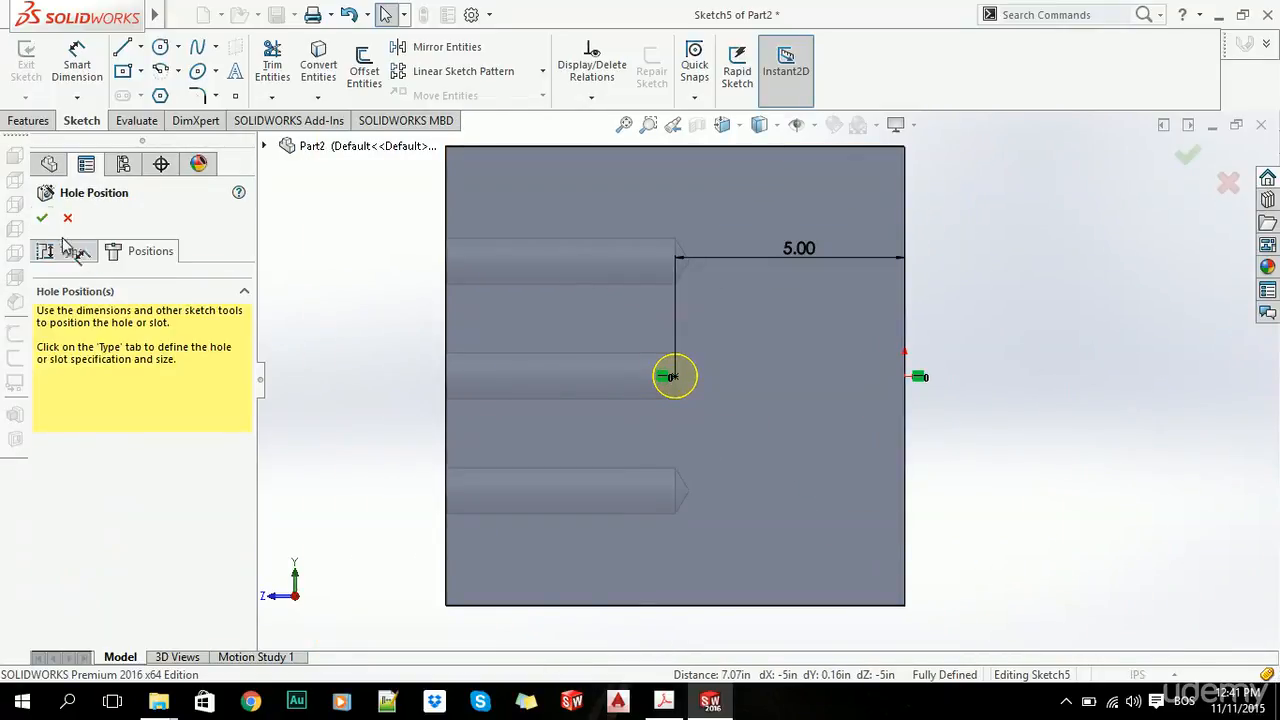
pyautogui.click(44, 220)
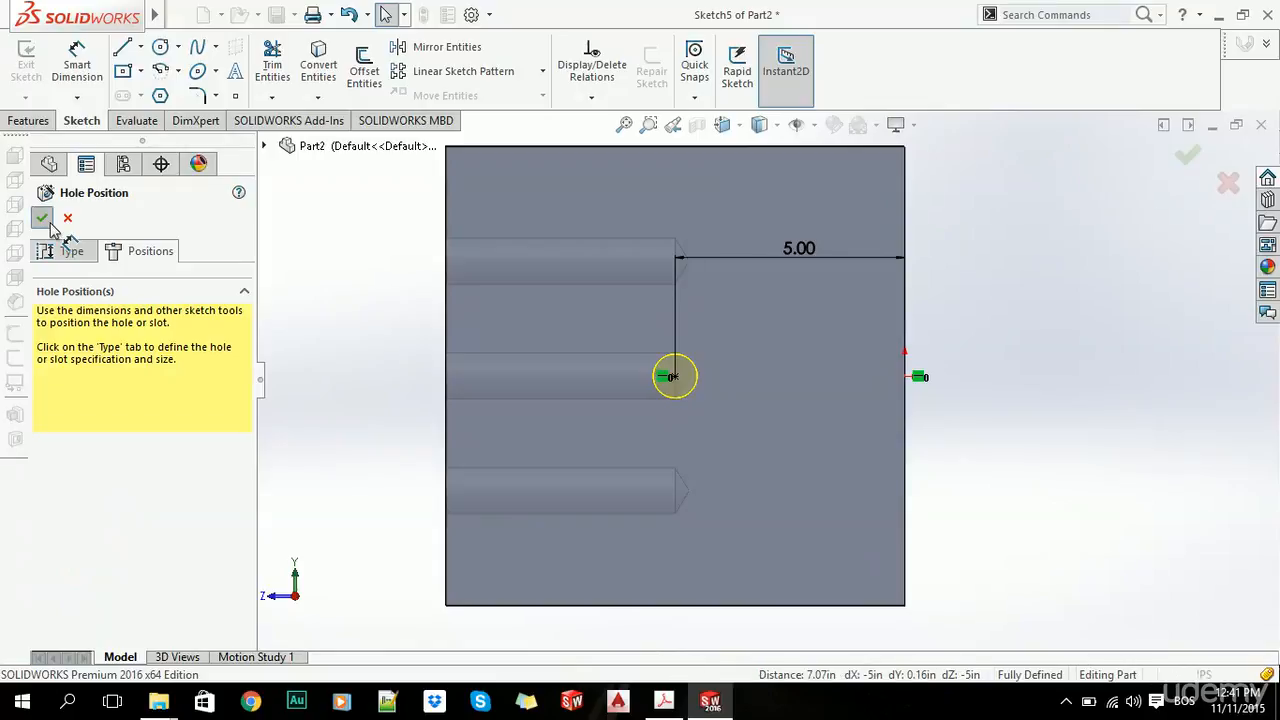
# Step: Reopen the 3/4-14 NPSM tapped hole's position for editing and set its horizontal distance from the origin to 4 in
pyautogui.click(362, 284)
pyautogui.moveTo(571, 386); pyautogui.dragTo(717, 386, button='middle')
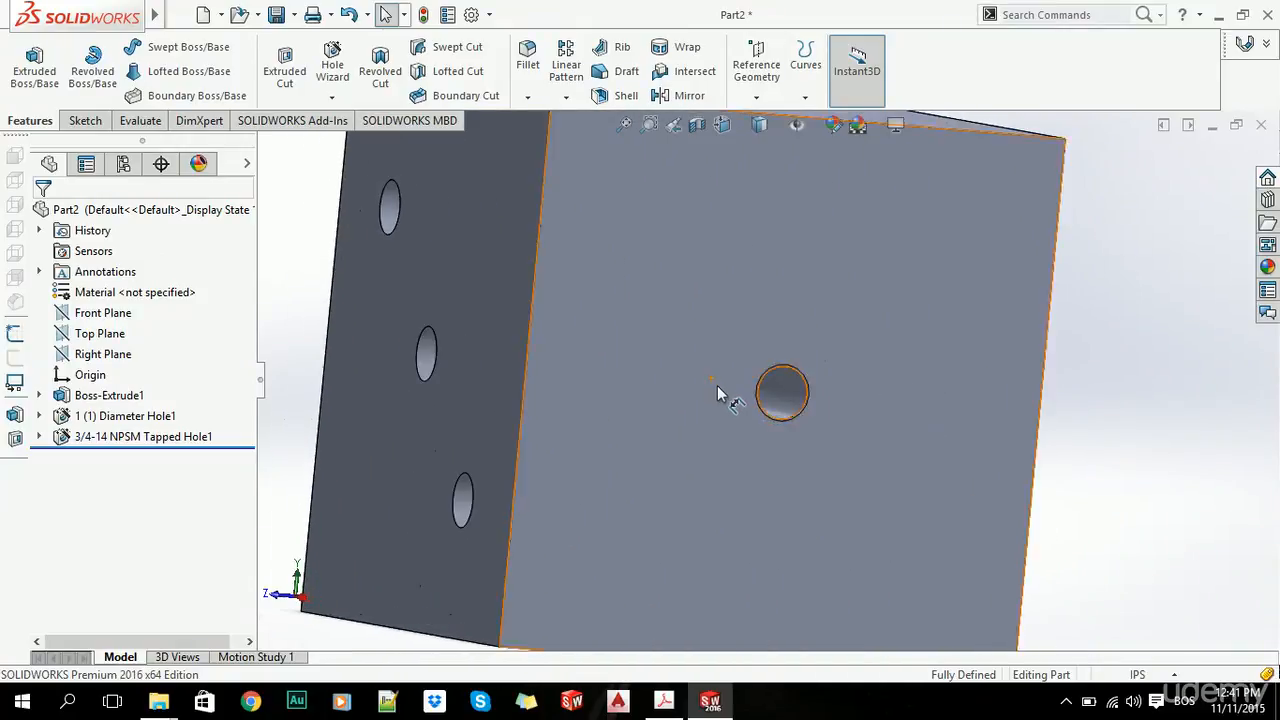
pyautogui.scroll(3, 714, 382)
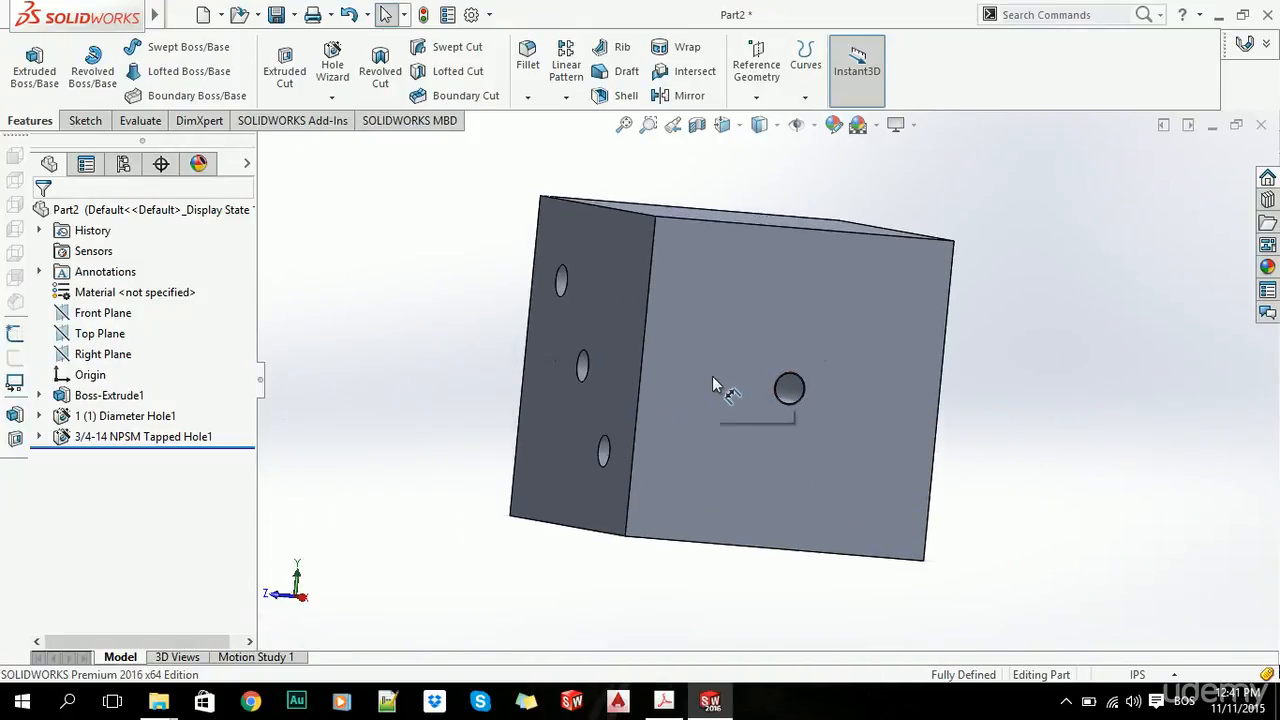
pyautogui.click(64, 438)
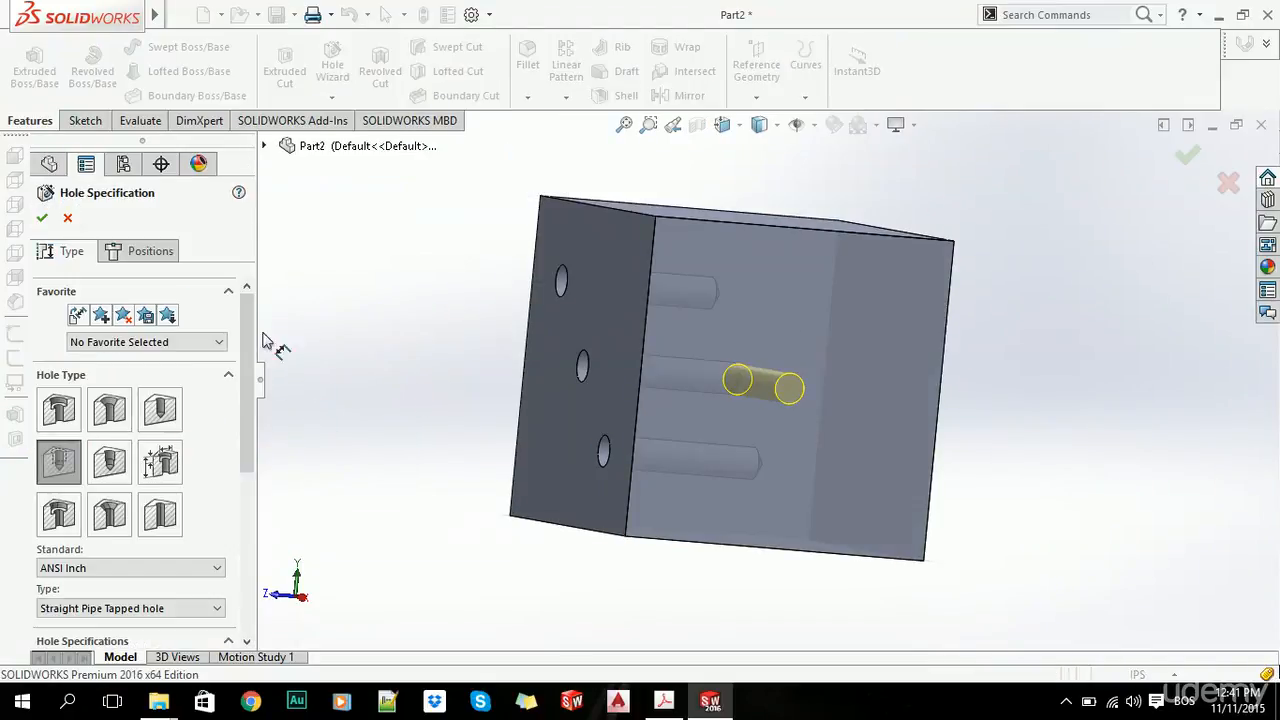
pyautogui.click(145, 251)
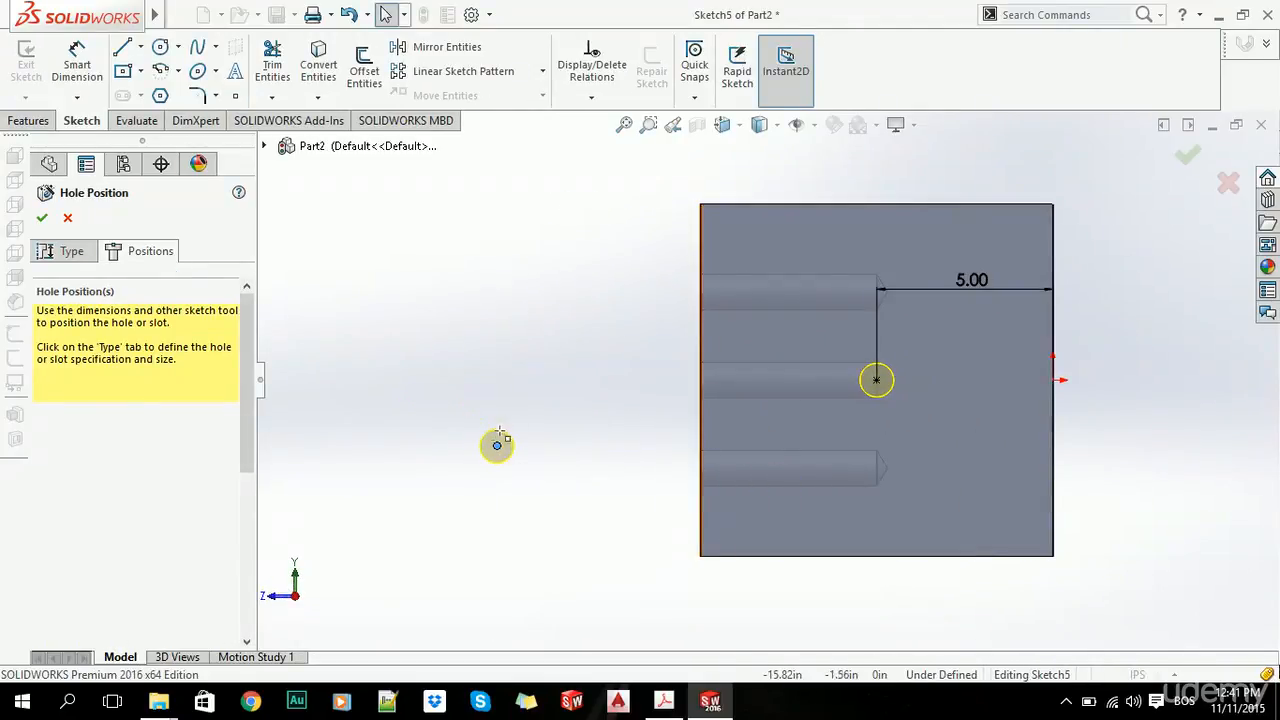
pyautogui.press('Escape')
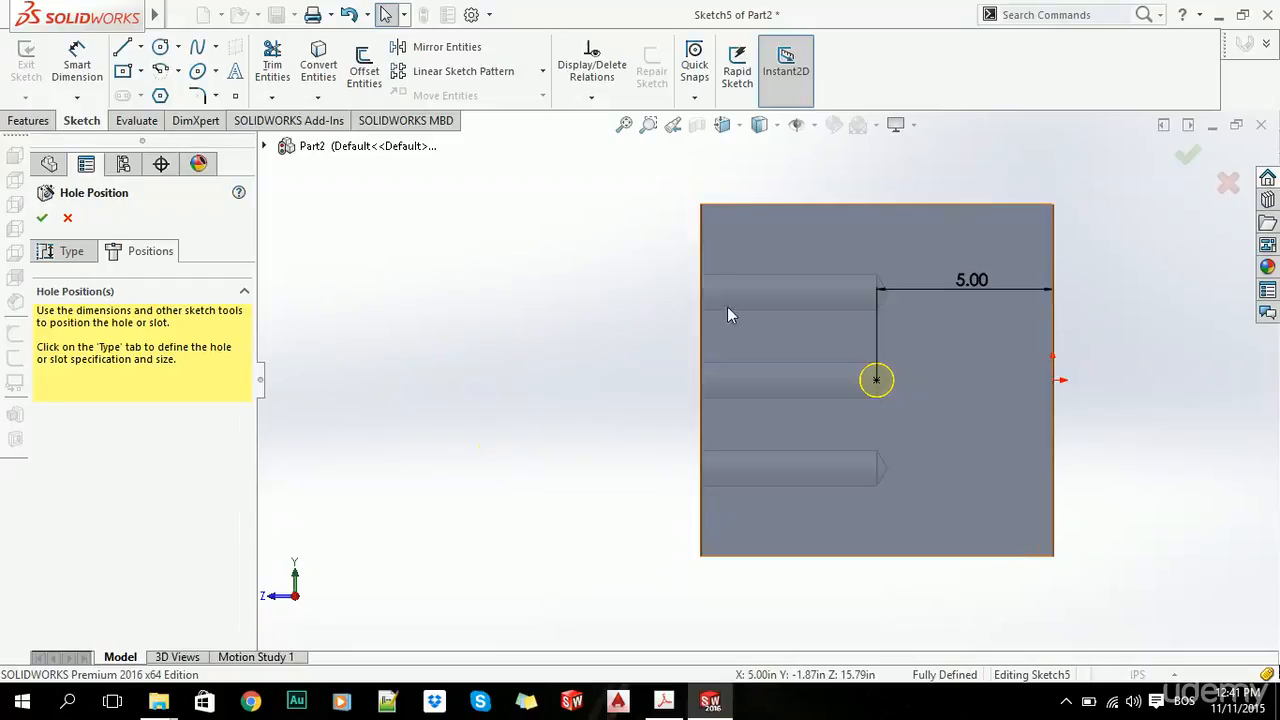
pyautogui.doubleClick(972, 281)
pyautogui.write('4')
pyautogui.press('Return')
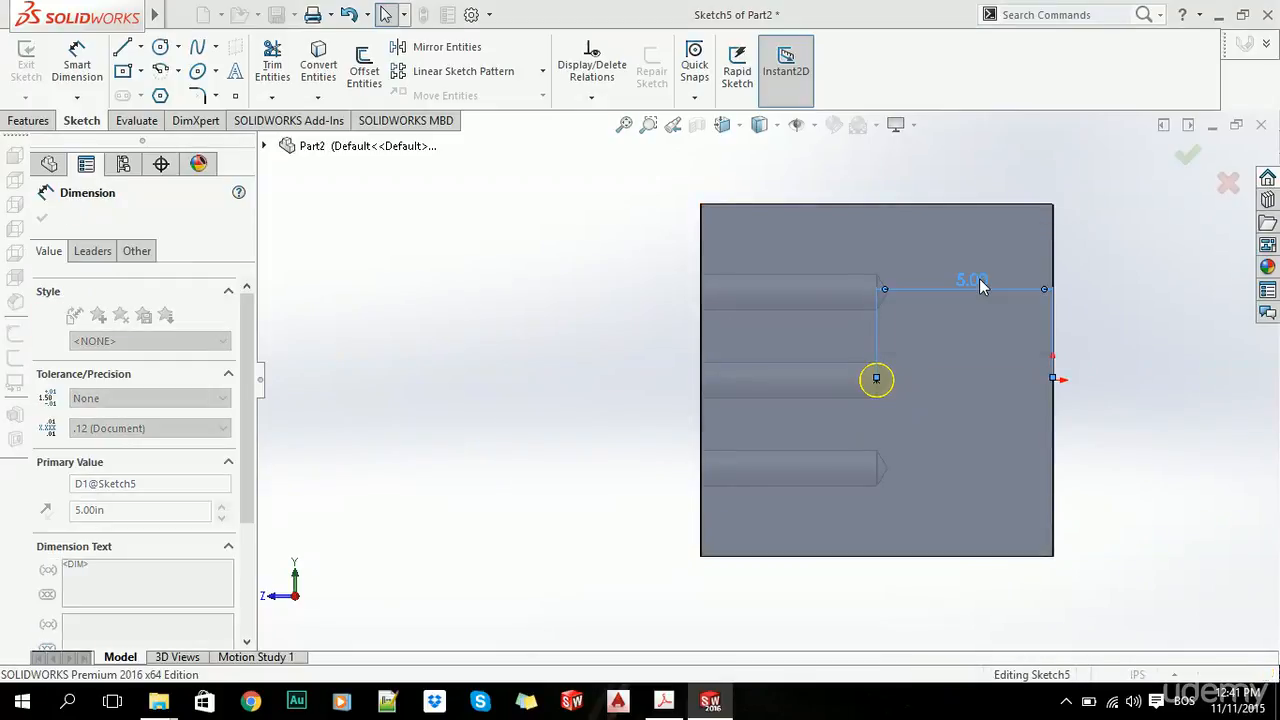
# Step: Check the tapped hole's preview against the three front holes and apply its edited position
pyautogui.scroll(-2, 980, 290)
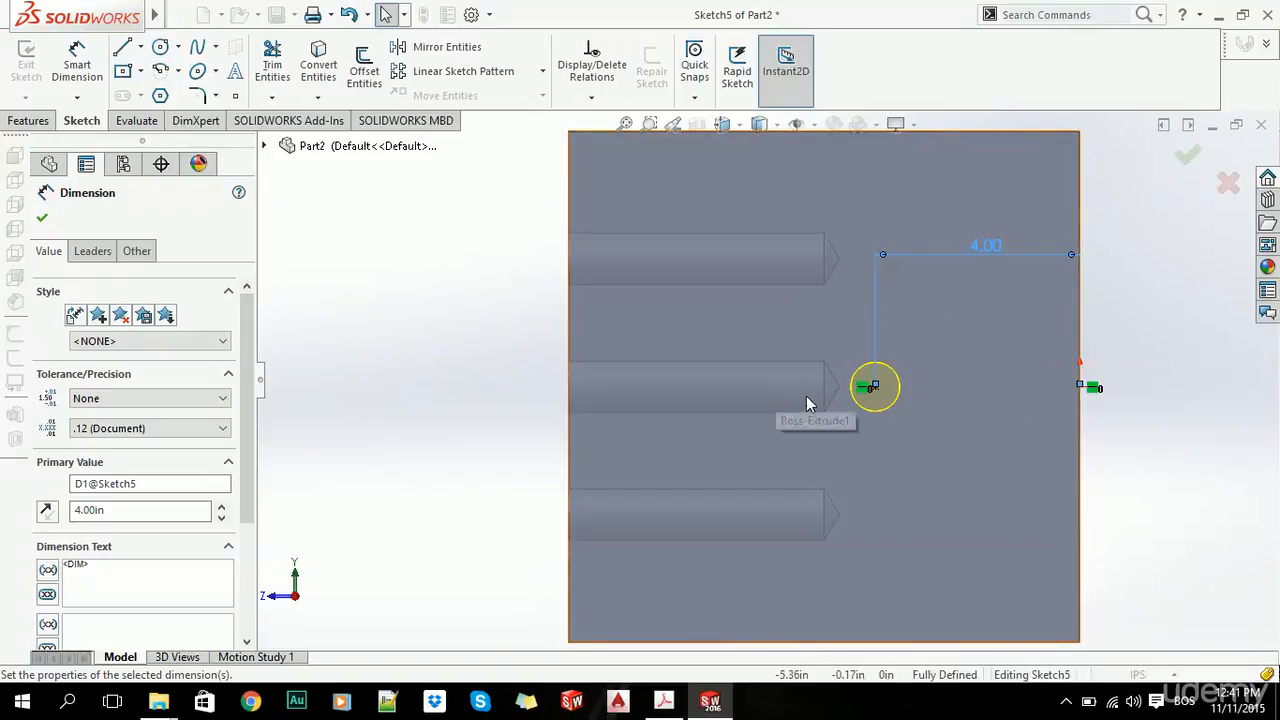
pyautogui.moveTo(806, 397); pyautogui.dragTo(835, 411, button='middle')
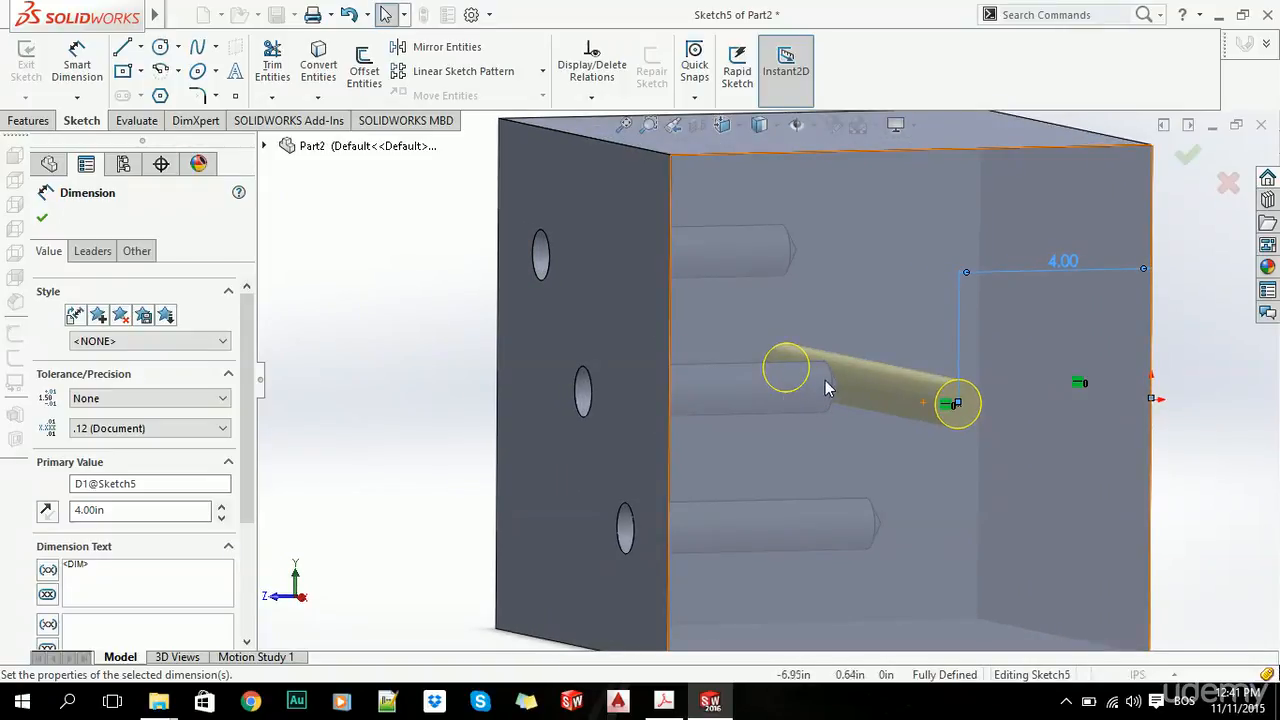
pyautogui.moveTo(571, 342); pyautogui.dragTo(556, 364, button='middle')
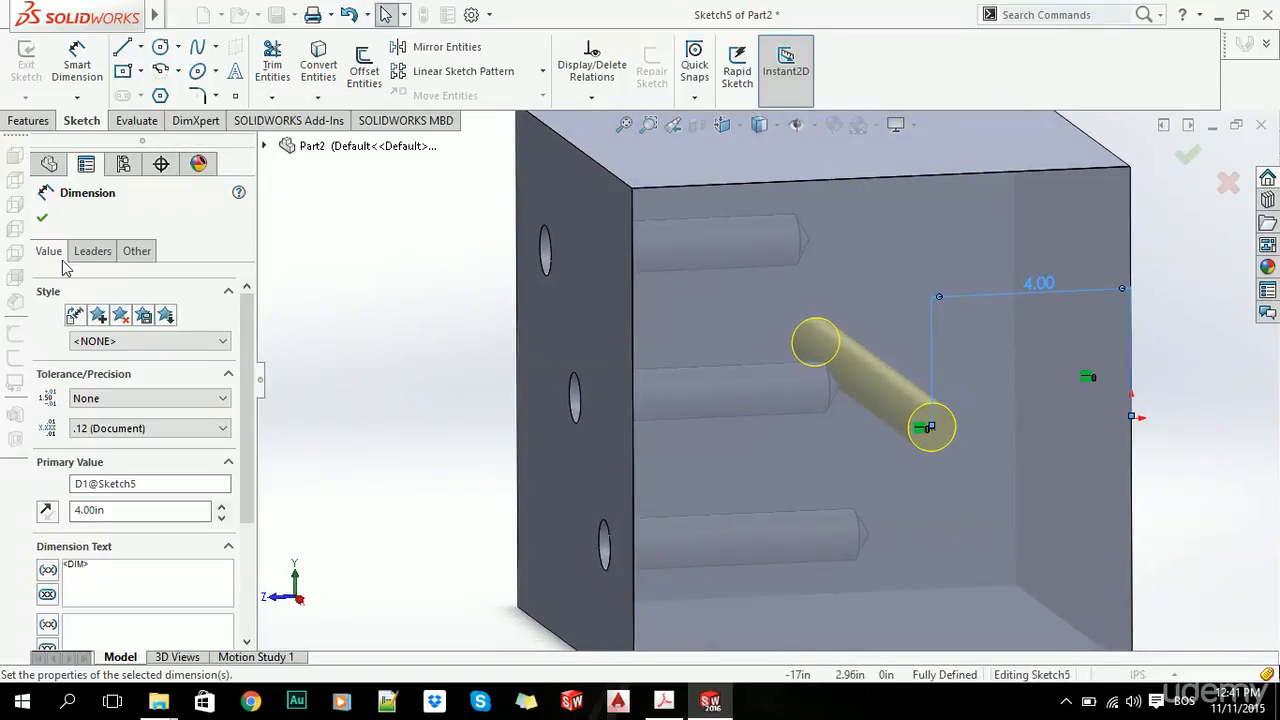
pyautogui.click(41, 220)
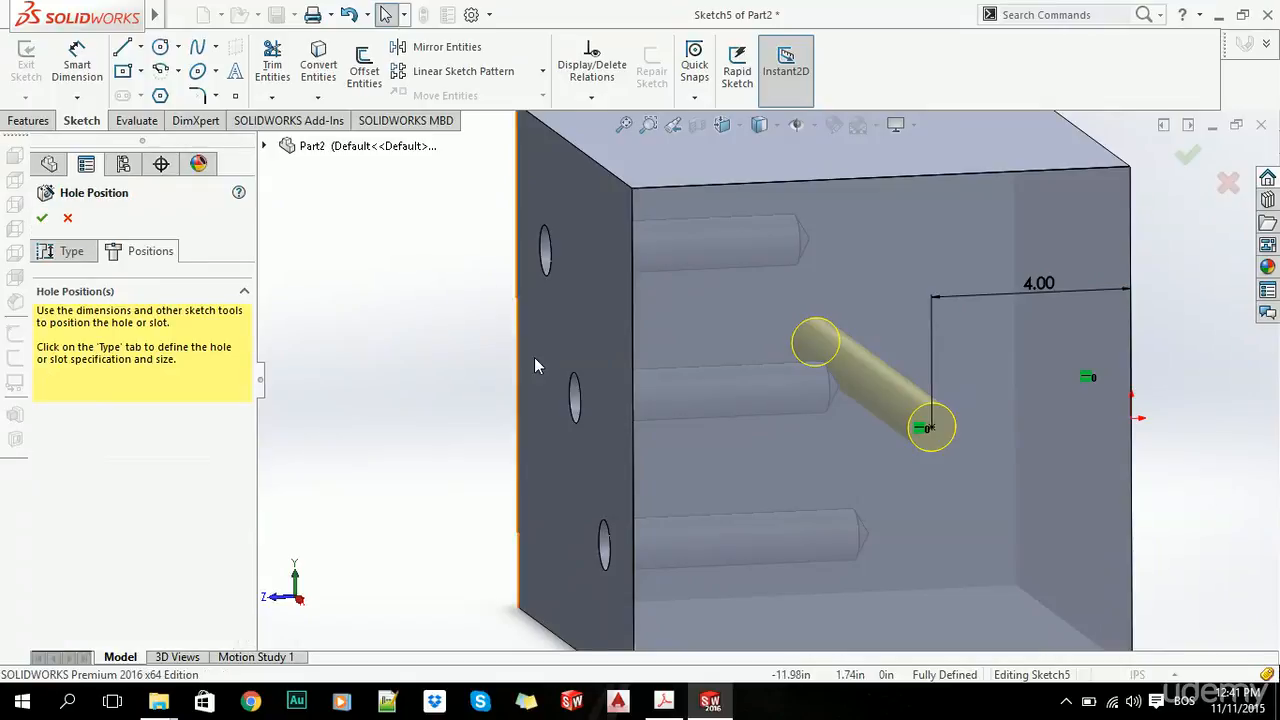
pyautogui.click(42, 219)
pyautogui.scroll(5, 801, 378)
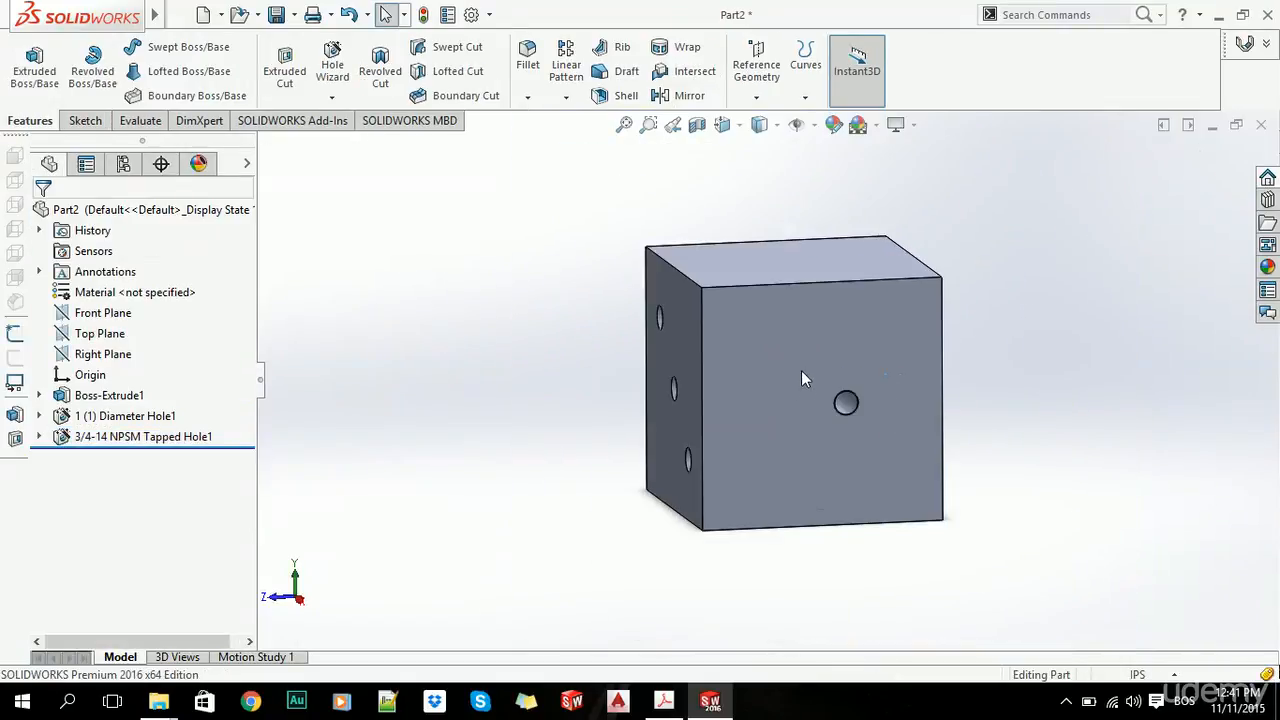
# Step: Start a new Hole Wizard hole and define it as an ANSI Inch counterbore of type Hex Bolt
pyautogui.moveTo(801, 378); pyautogui.dragTo(914, 380, button='middle')
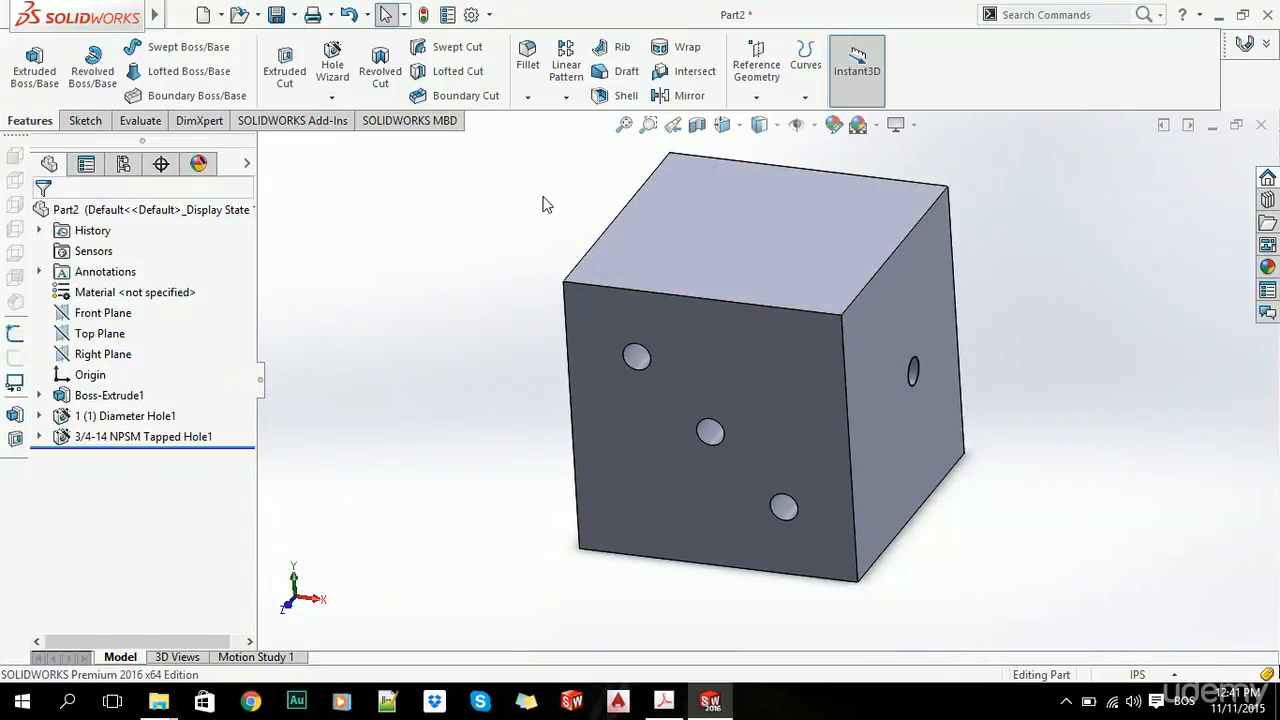
pyautogui.click(336, 97)
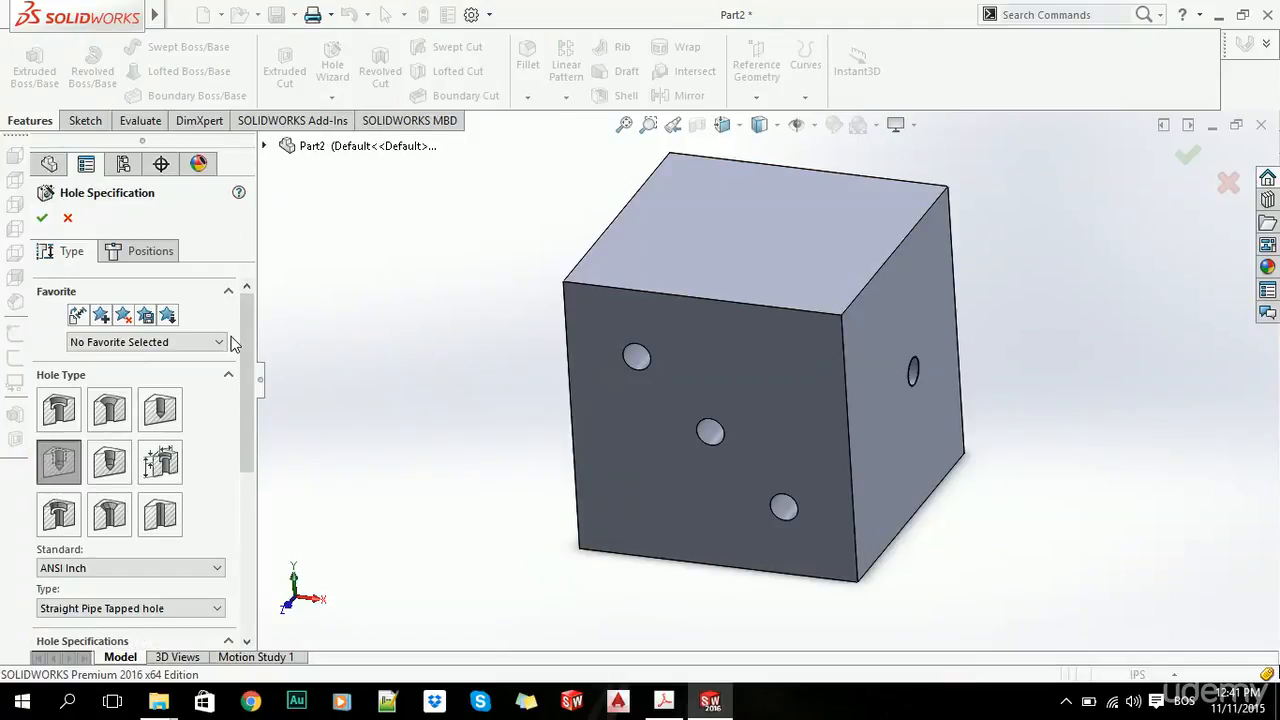
pyautogui.moveTo(241, 341)
pyautogui.mouseDown()
pyautogui.moveTo(250, 373)
pyautogui.moveTo(250, 362)
pyautogui.mouseUp()
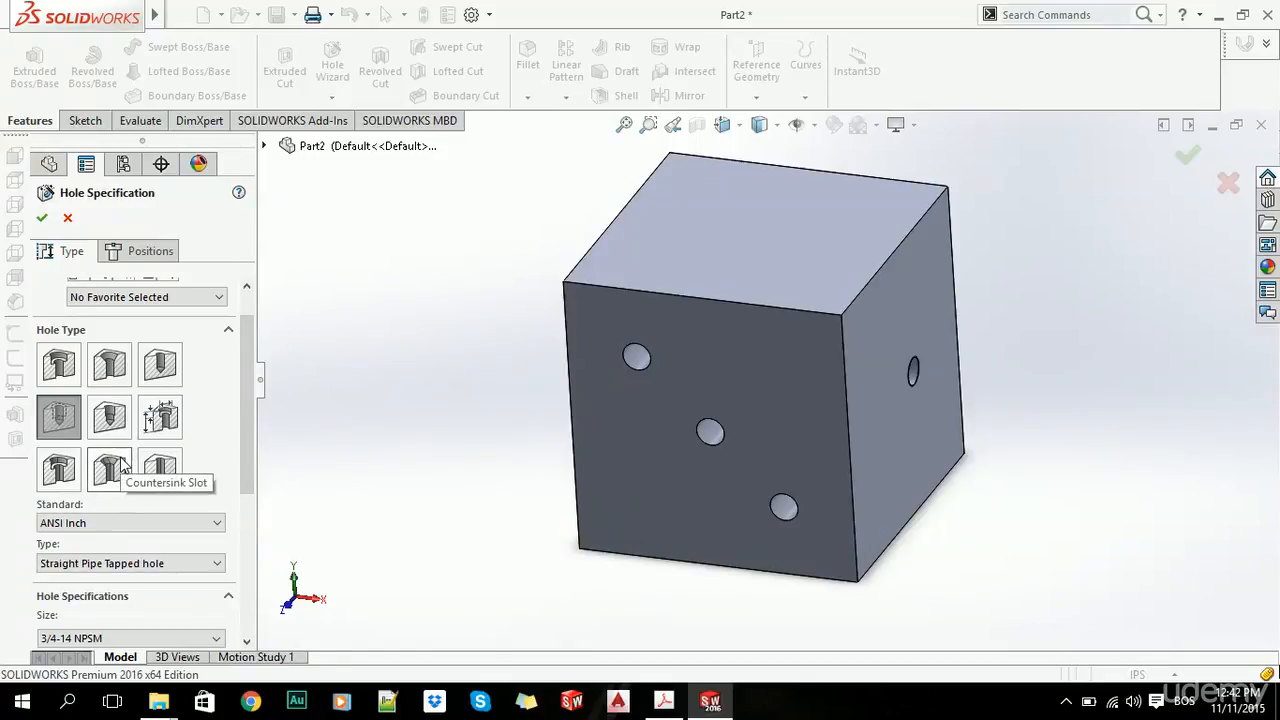
pyautogui.click(58, 372)
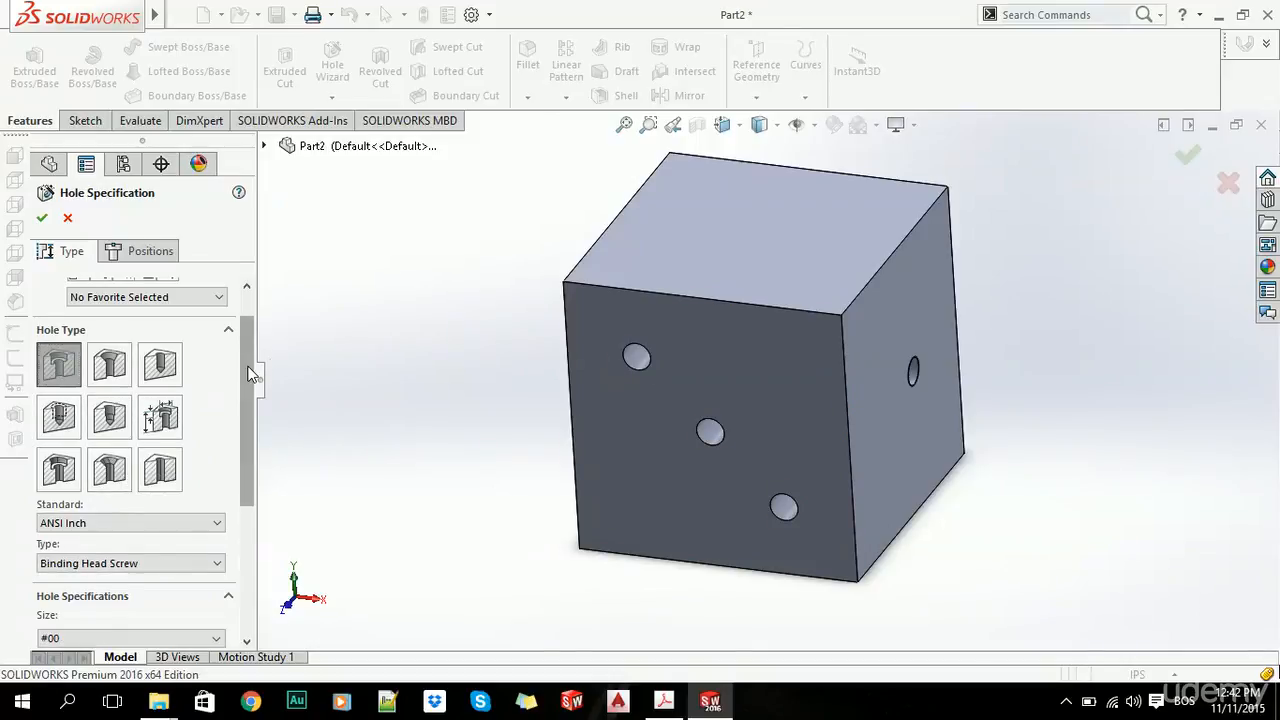
pyautogui.scroll(-1, 252, 373)
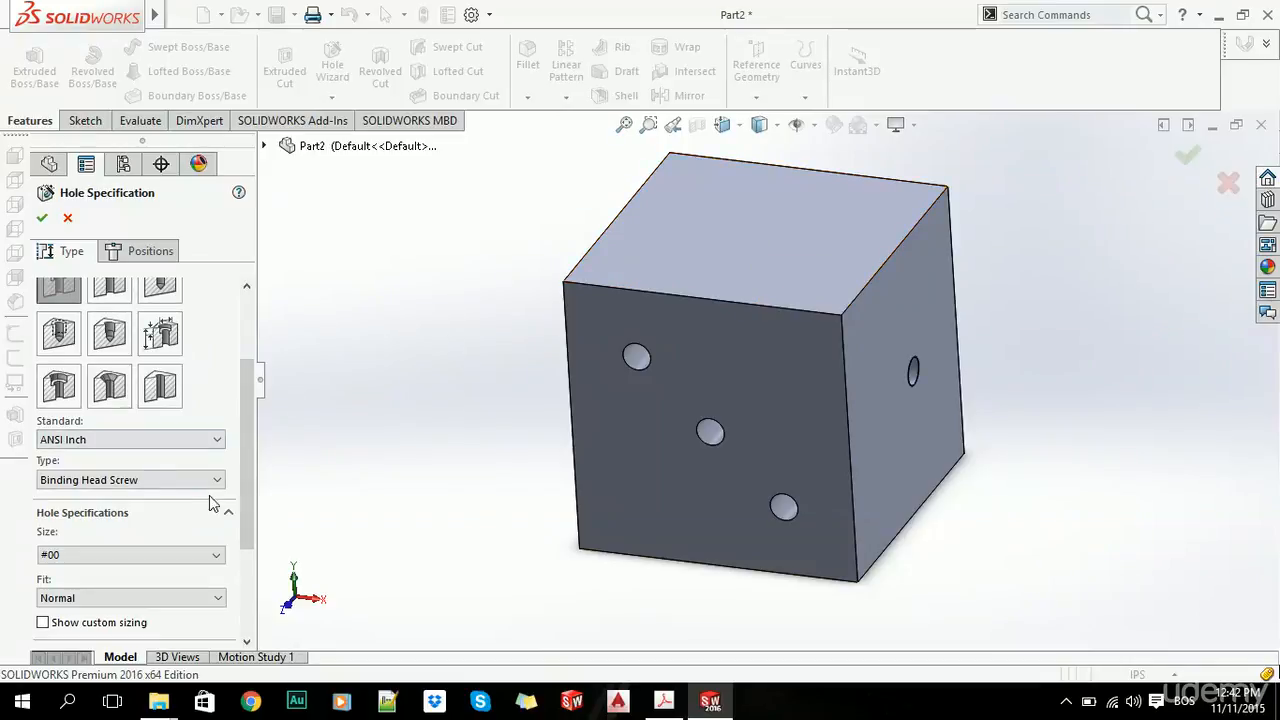
pyautogui.scroll(-1, 165, 480)
pyautogui.click(115, 386)
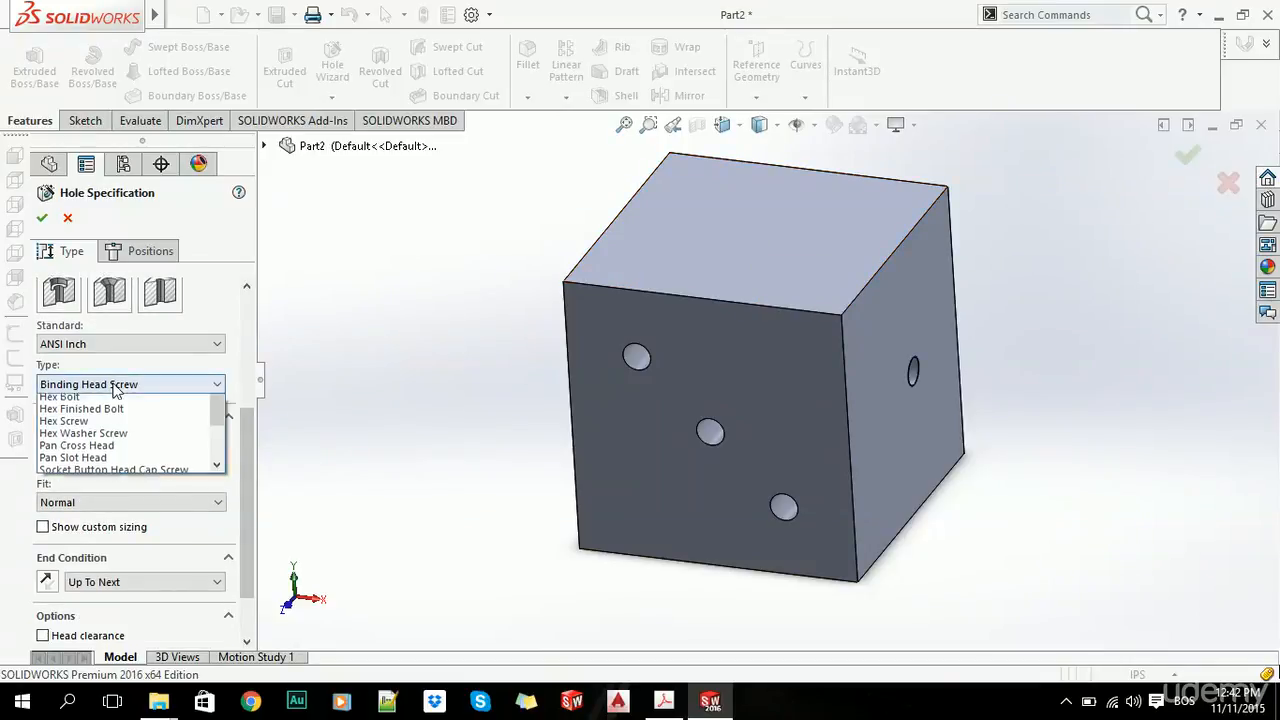
pyautogui.click(110, 439)
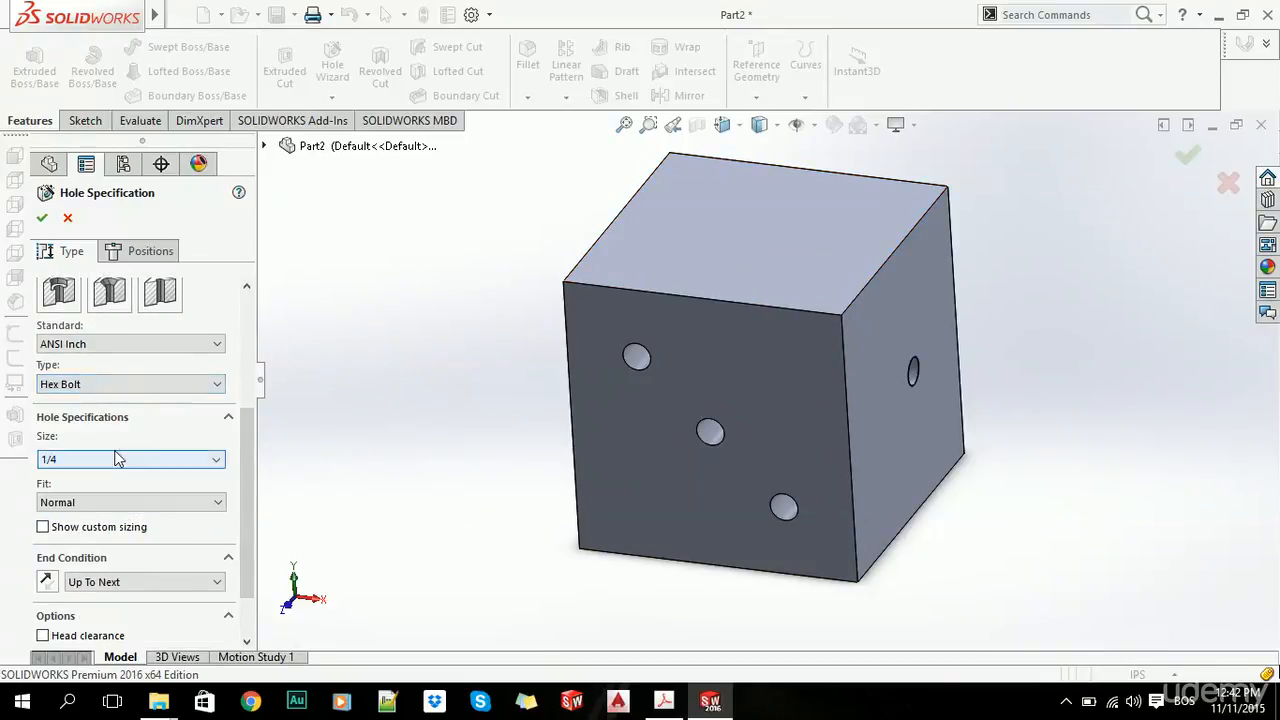
# Step: Set the counterbore's size to 1 and its end condition to Blind with a depth of 6 in
pyautogui.moveTo(254, 437); pyautogui.dragTo(250, 471)
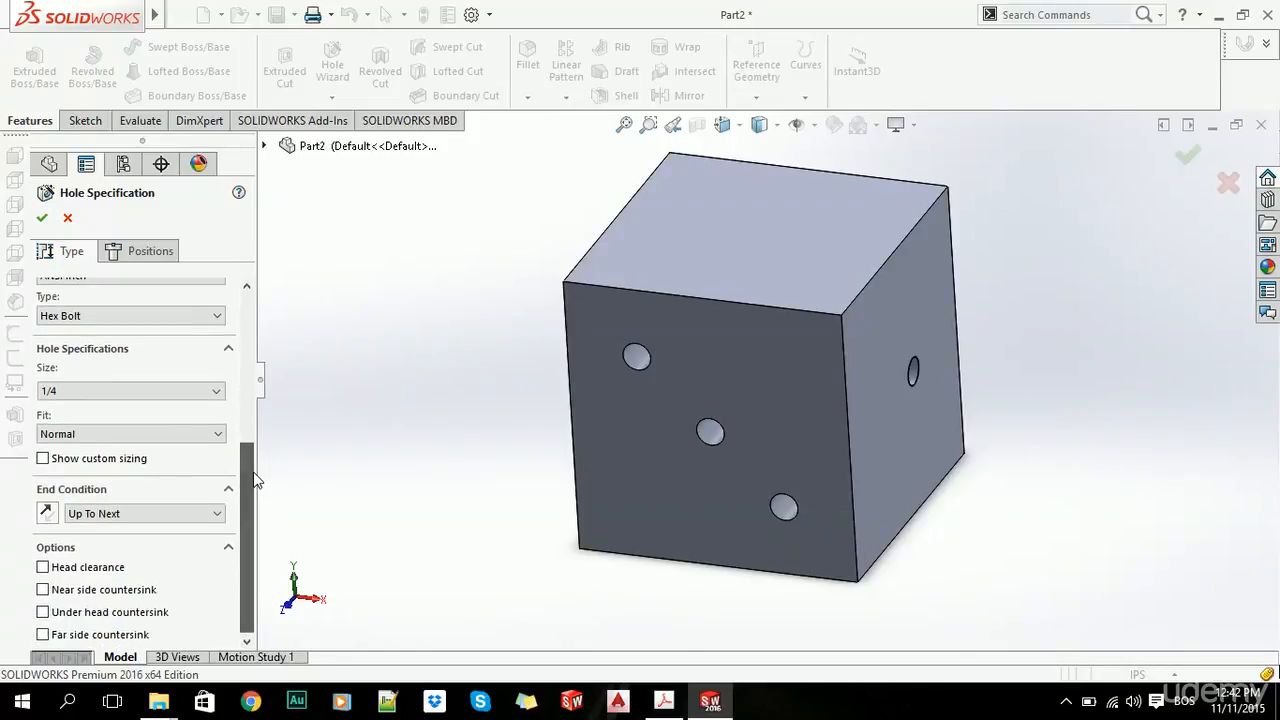
pyautogui.click(144, 389)
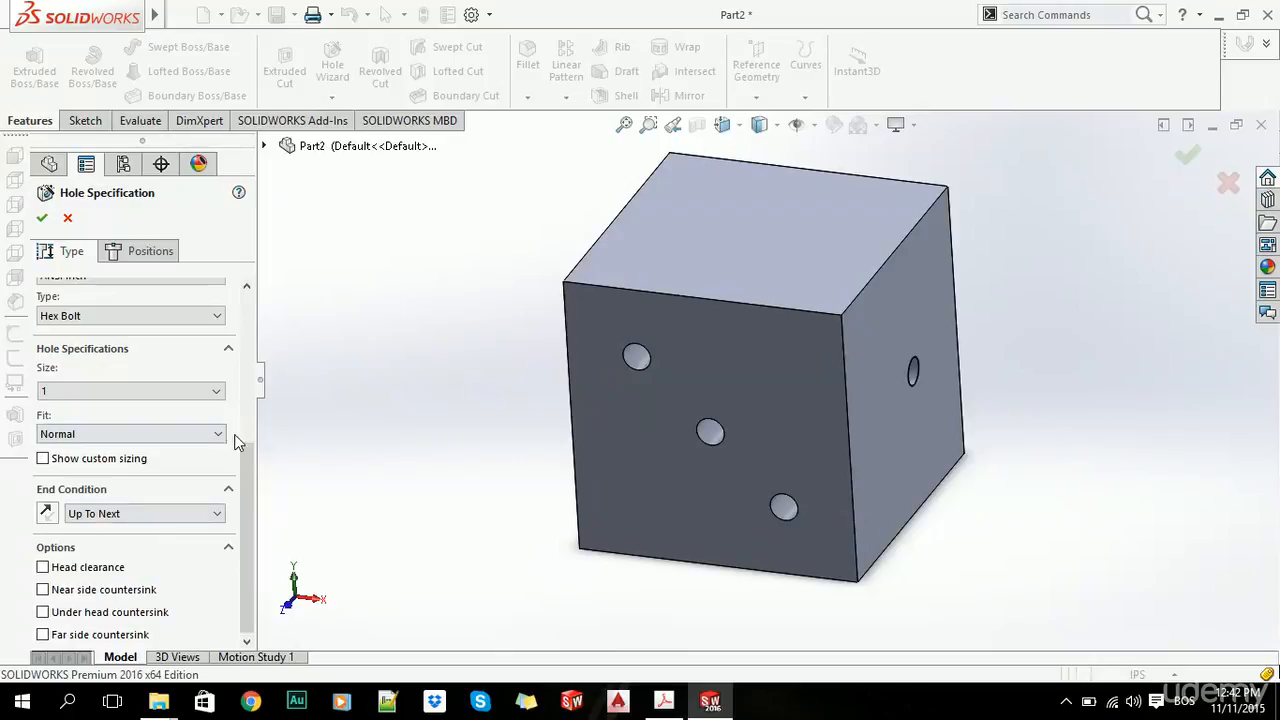
pyautogui.click(140, 513)
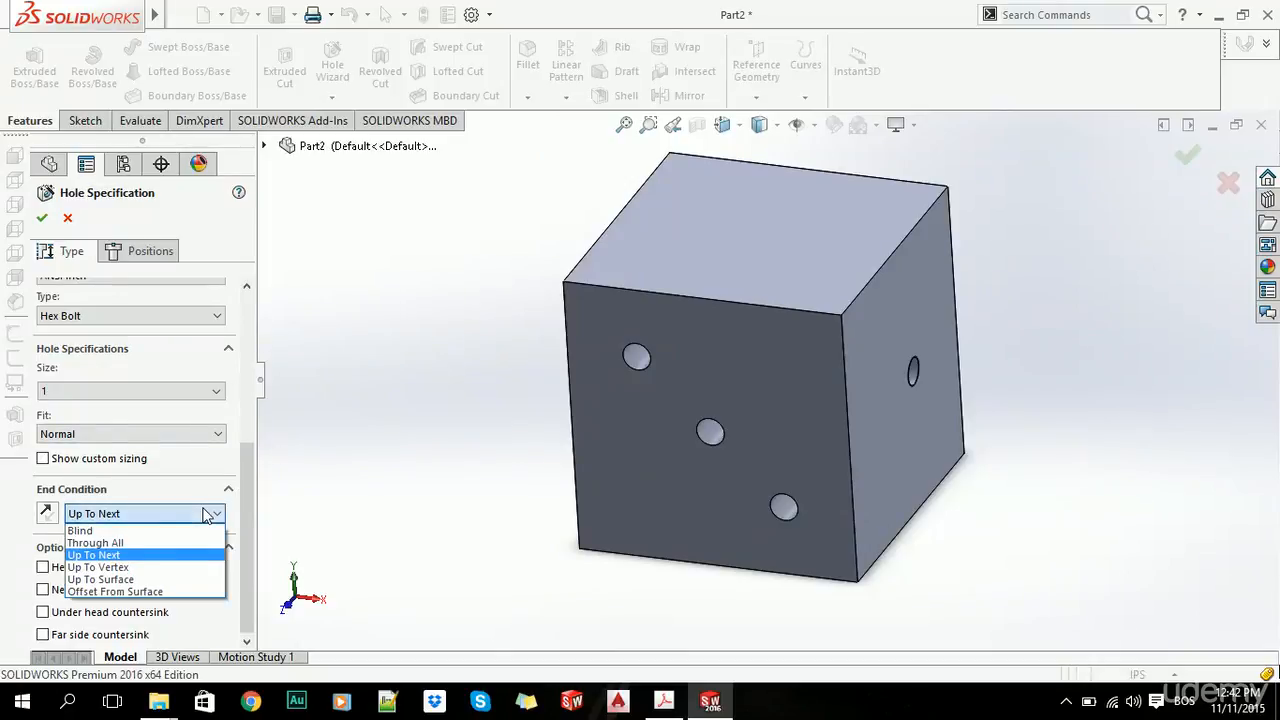
pyautogui.click(133, 531)
pyautogui.moveTo(143, 540); pyautogui.dragTo(96, 541)
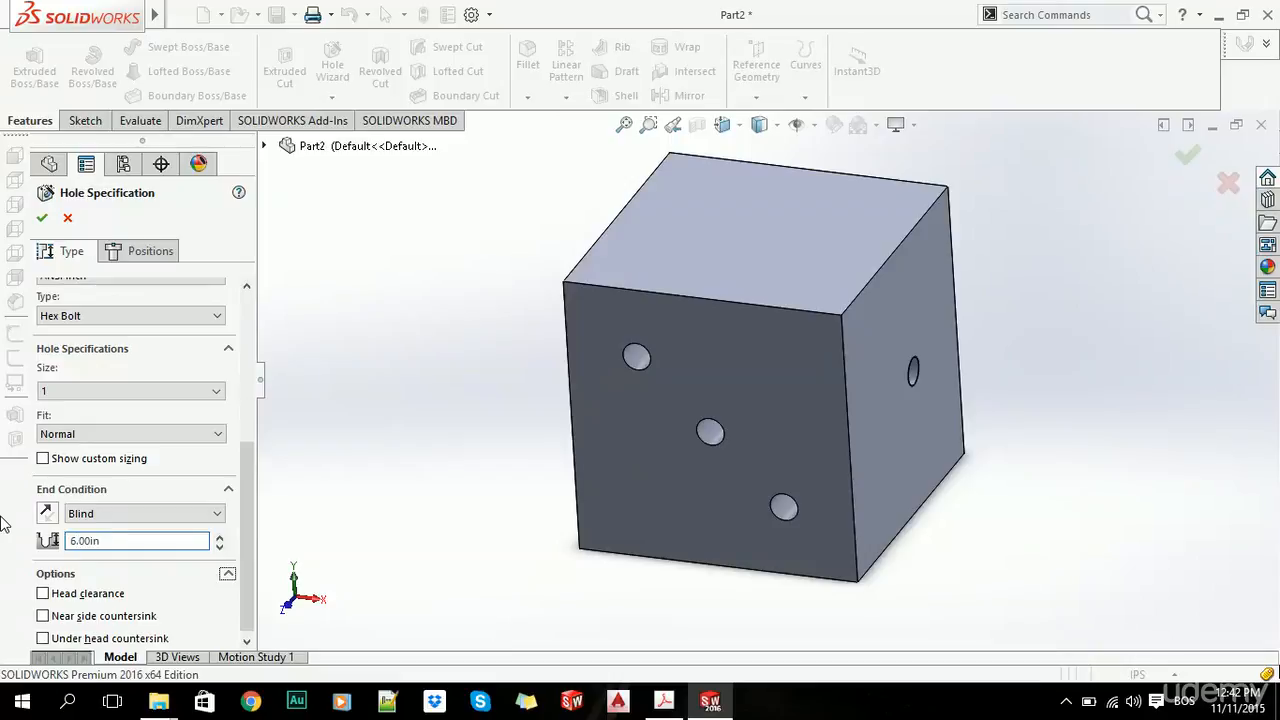
# Step: Place two counterbore holes on the cube's top face, about 5.54 in apart and about 1.79 in from its back edge
pyautogui.click(152, 250)
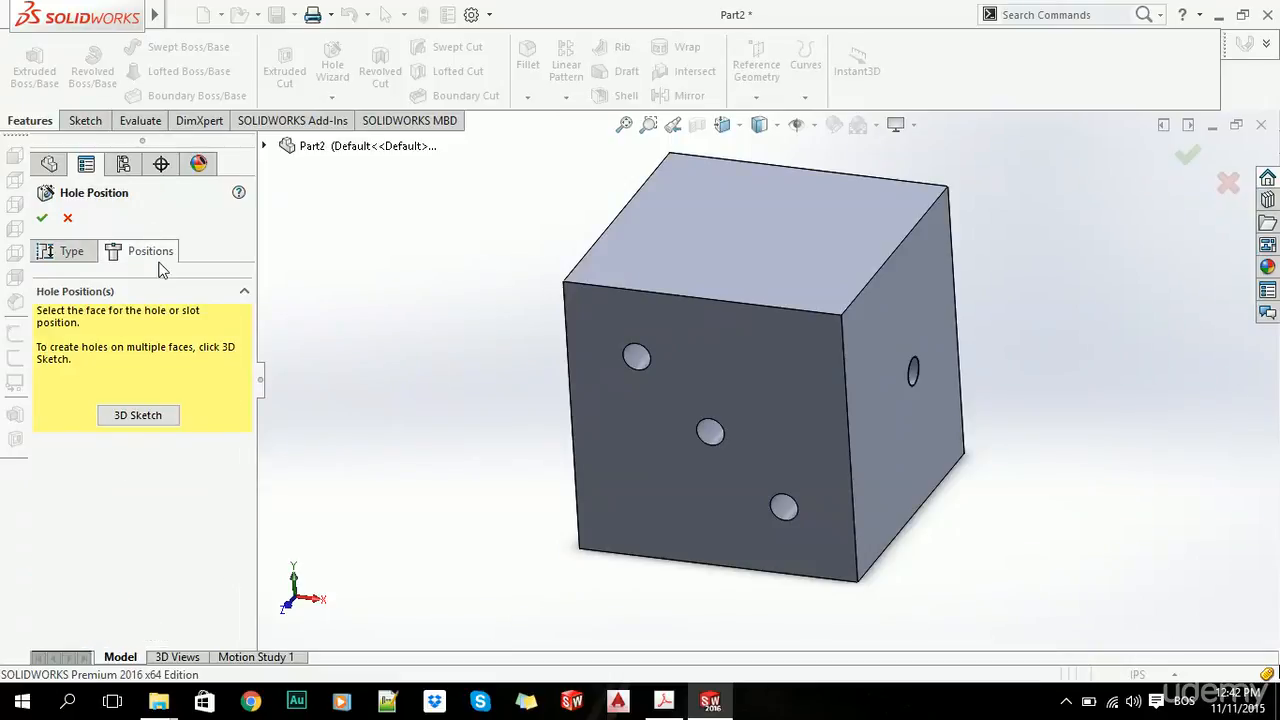
pyautogui.click(840, 302)
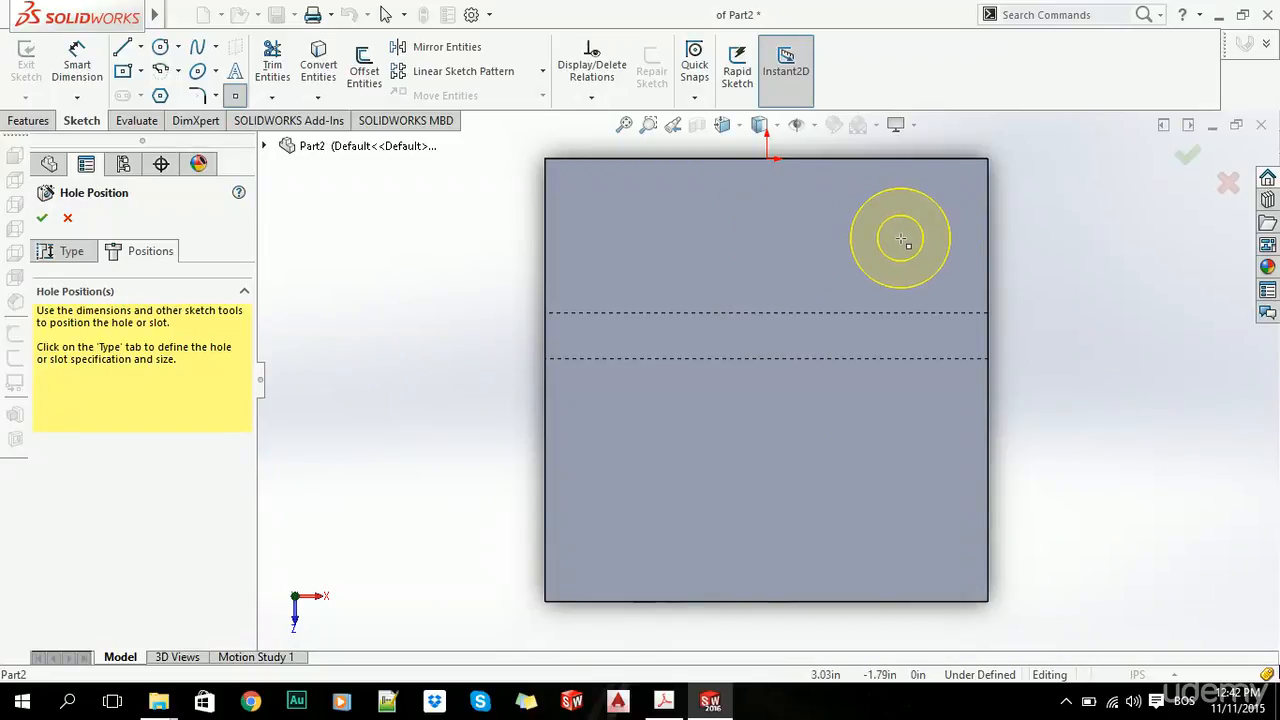
pyautogui.click(900, 238)
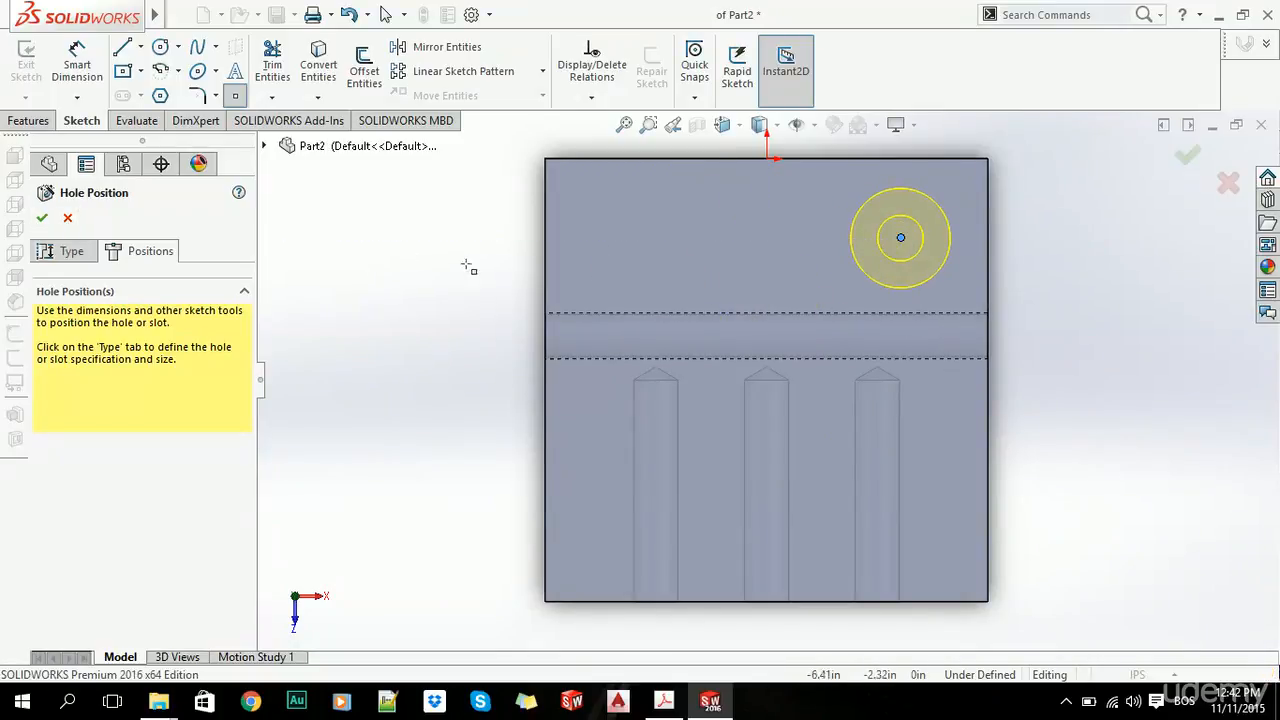
pyautogui.click(655, 237)
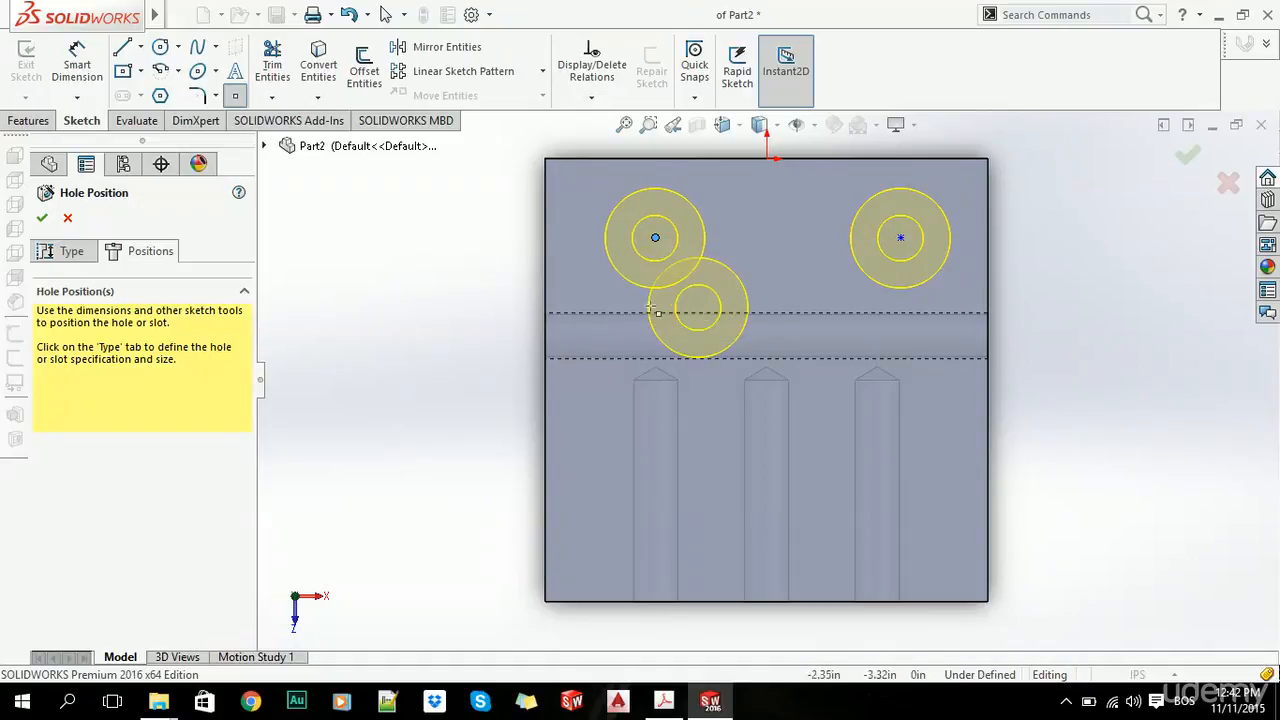
# Step: Add a Horizontal relation between the centre points of the two counterbore holes
pyautogui.scroll(-2, 652, 220)
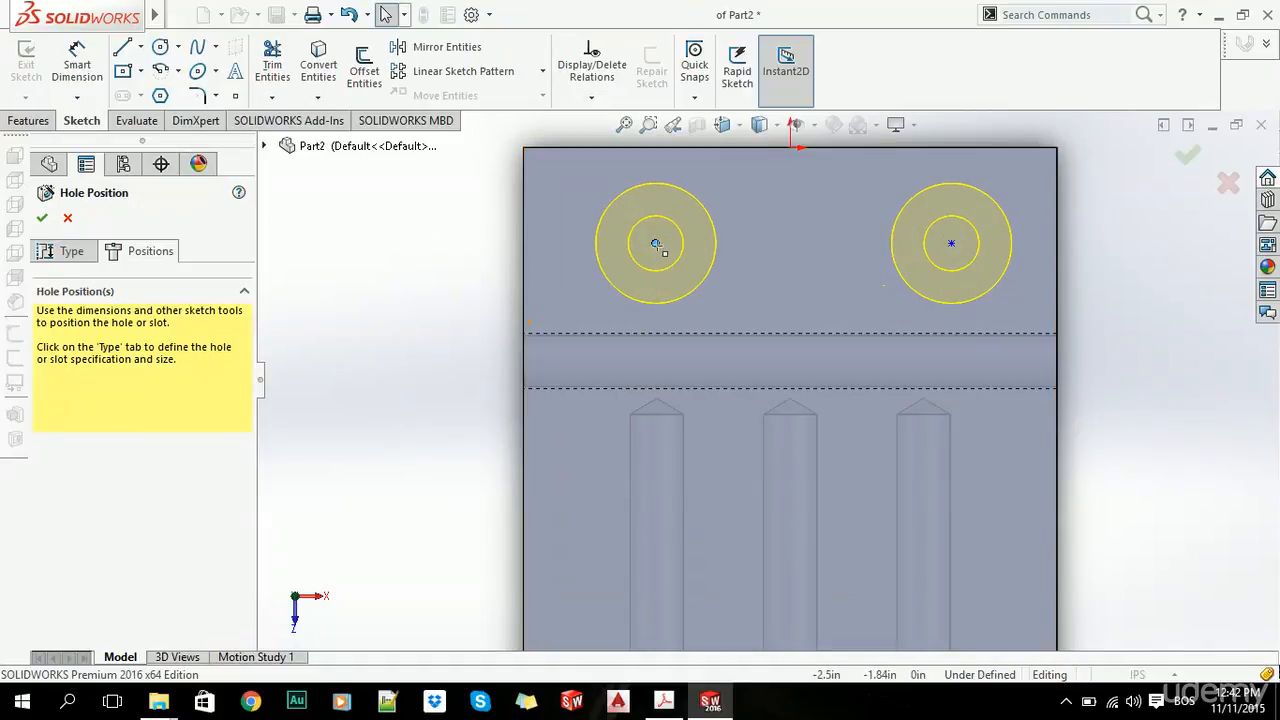
pyautogui.click(655, 243)
pyautogui.keyDown('ctrl'); pyautogui.click(951, 243); pyautogui.keyUp('ctrl')
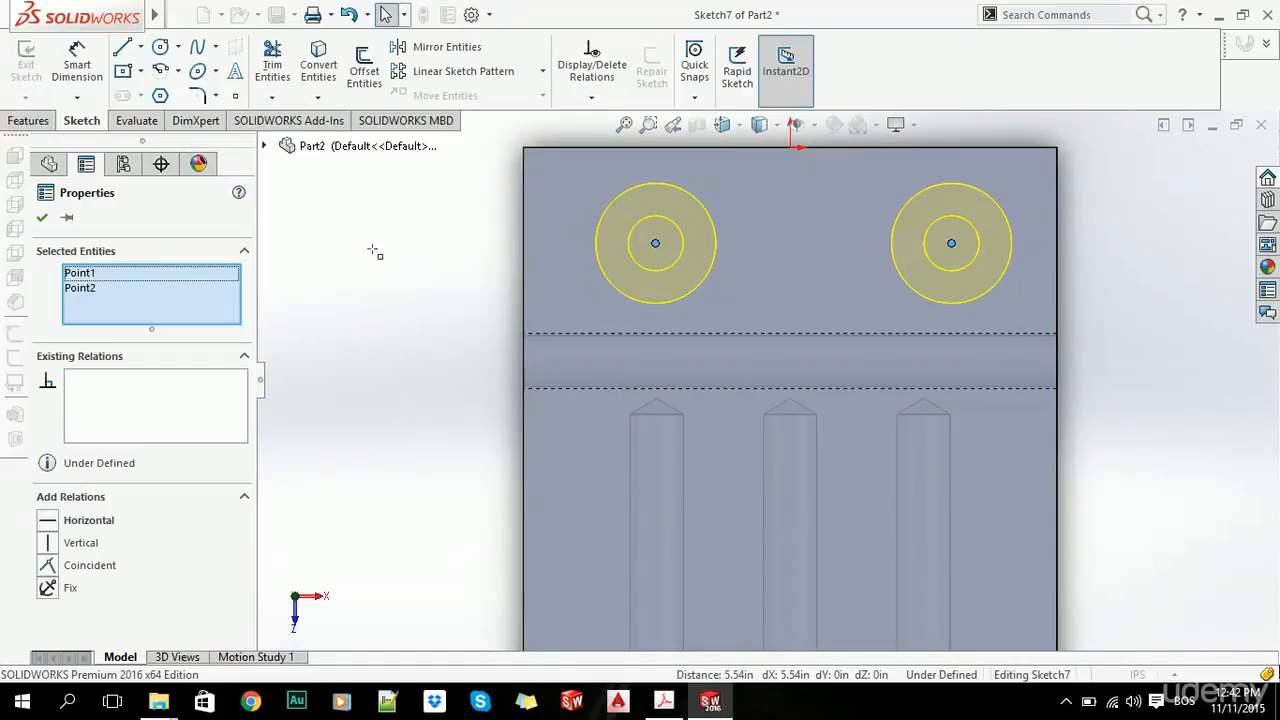
pyautogui.click(59, 523)
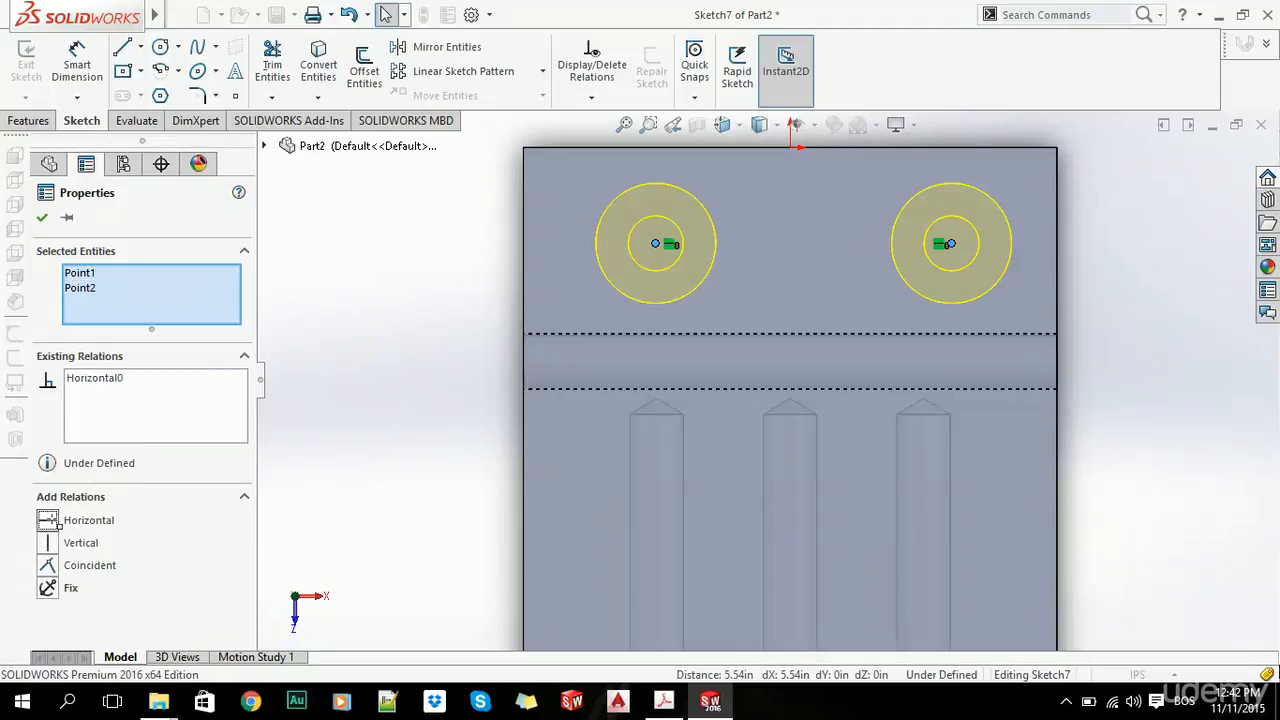
pyautogui.click(369, 320)
# Step: Dimension the left counterbore's centre to the origin and set that front-to-back distance to 1.5 in
pyautogui.click(88, 54)
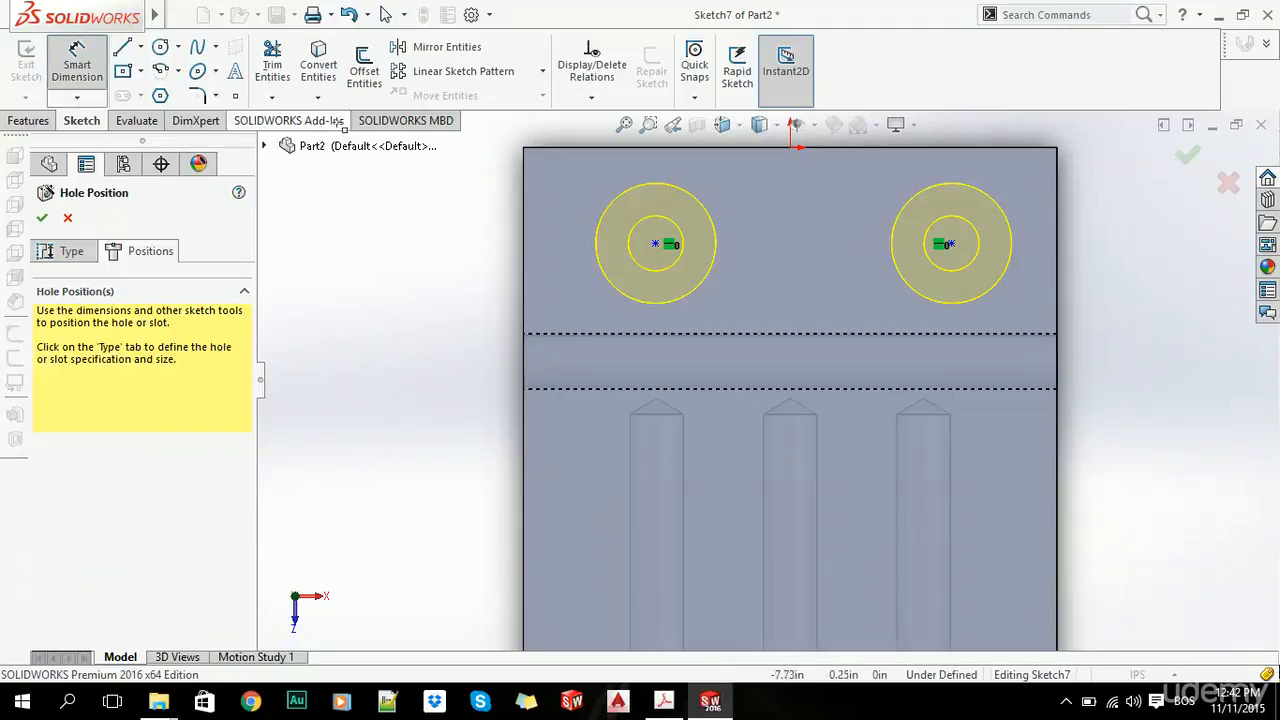
pyautogui.click(656, 243)
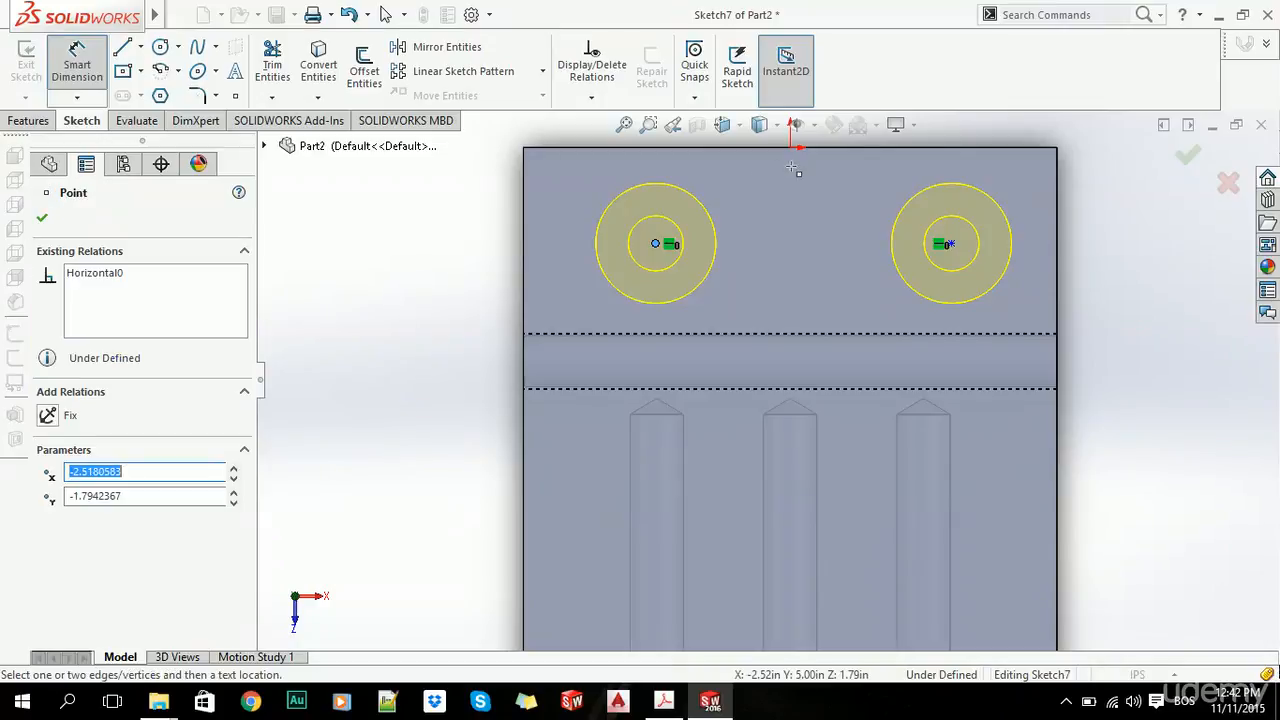
pyautogui.click(790, 148)
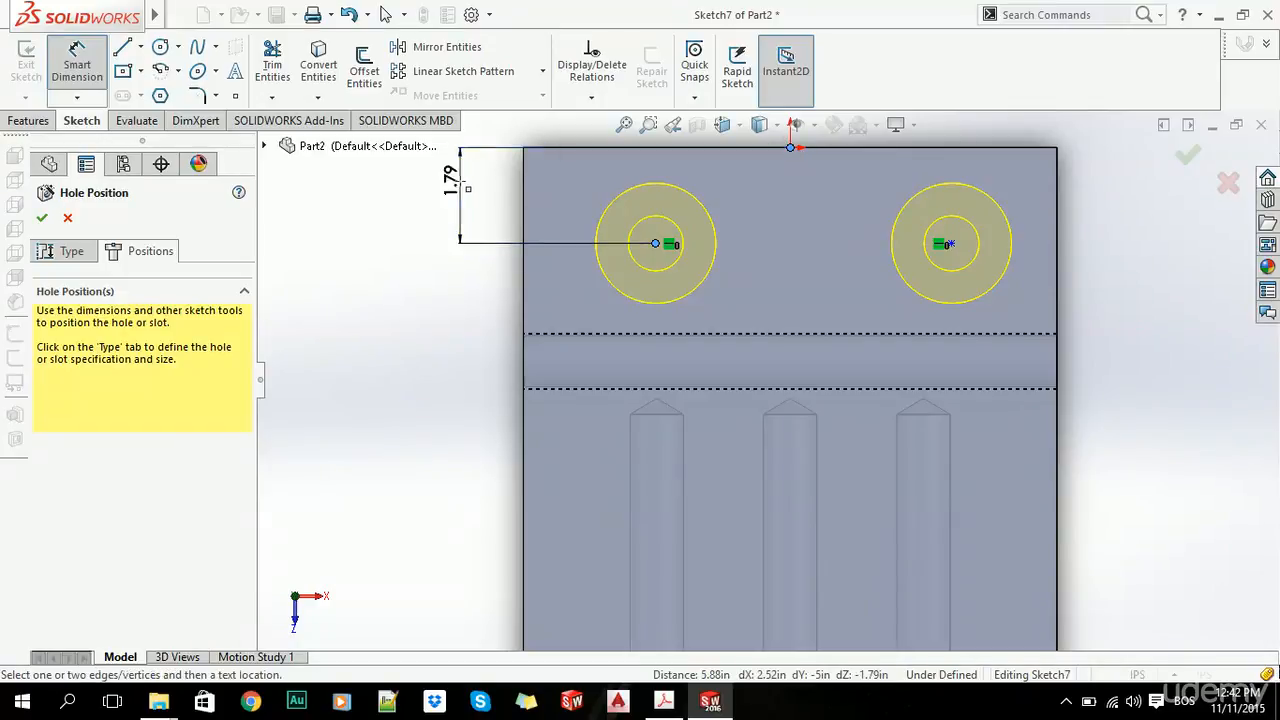
pyautogui.click(453, 180)
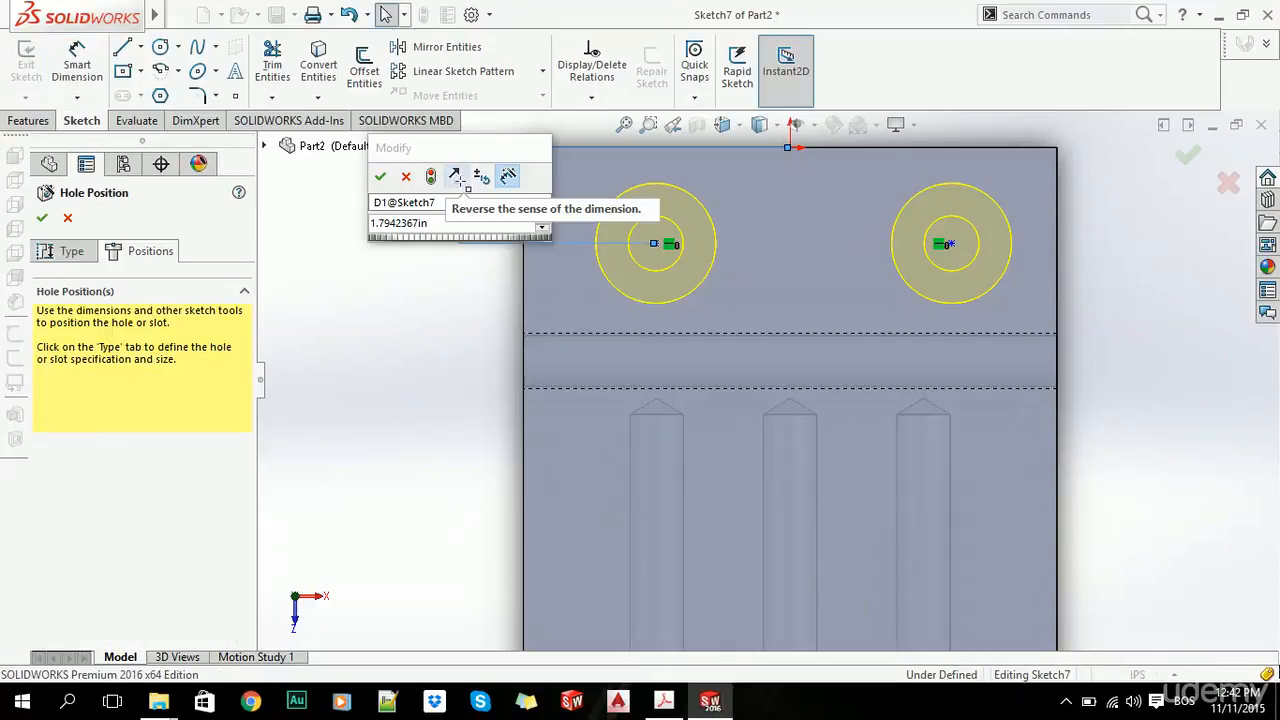
pyautogui.press('Return')
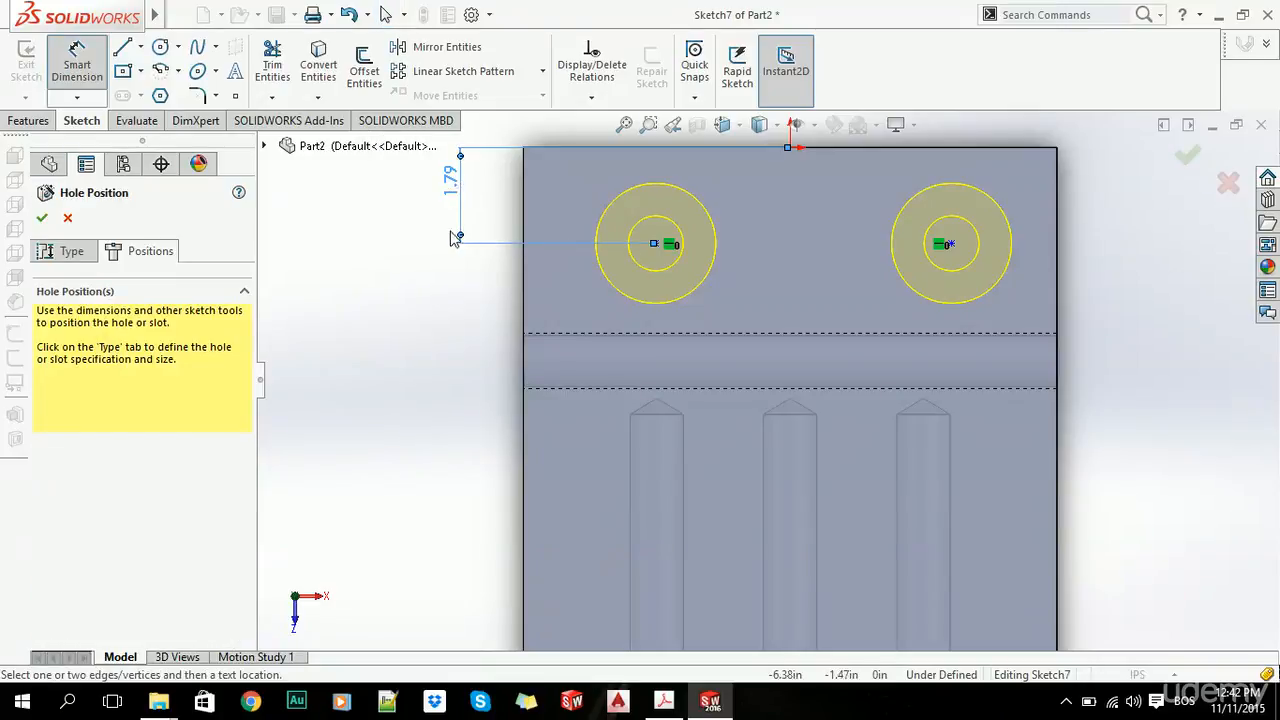
pyautogui.doubleClick(451, 180)
pyautogui.write('1')
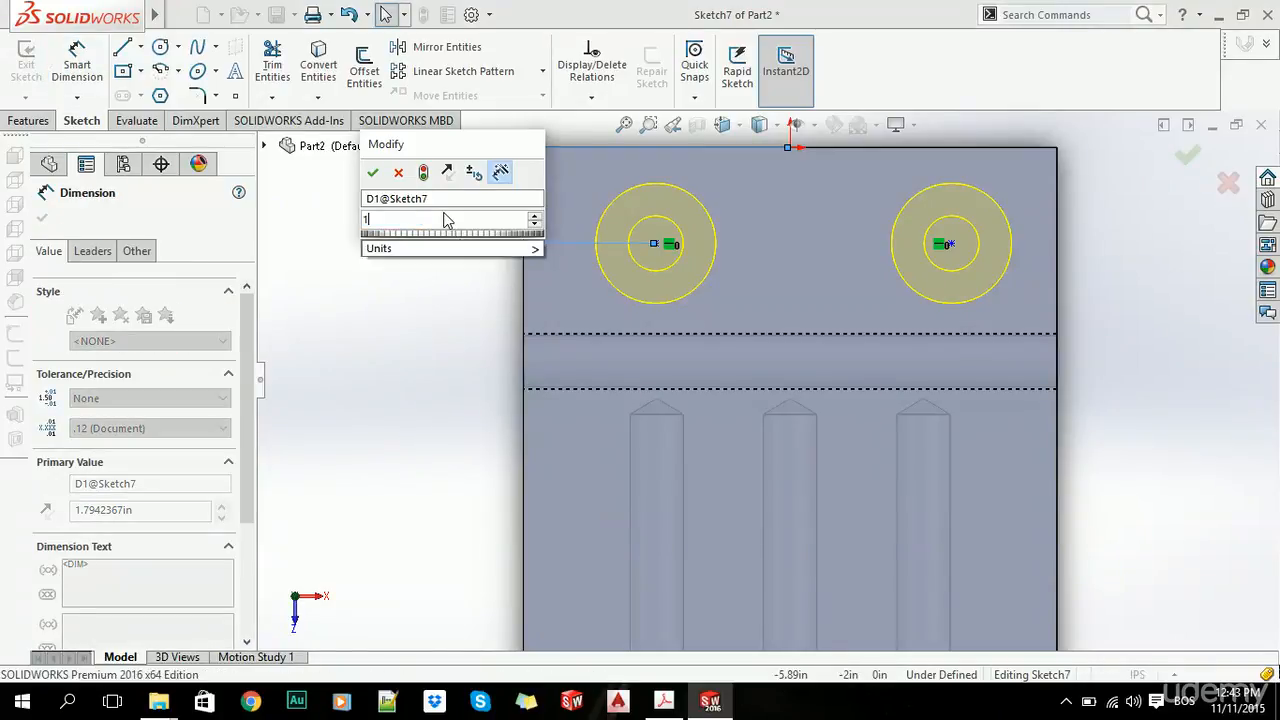
pyautogui.write('.5')
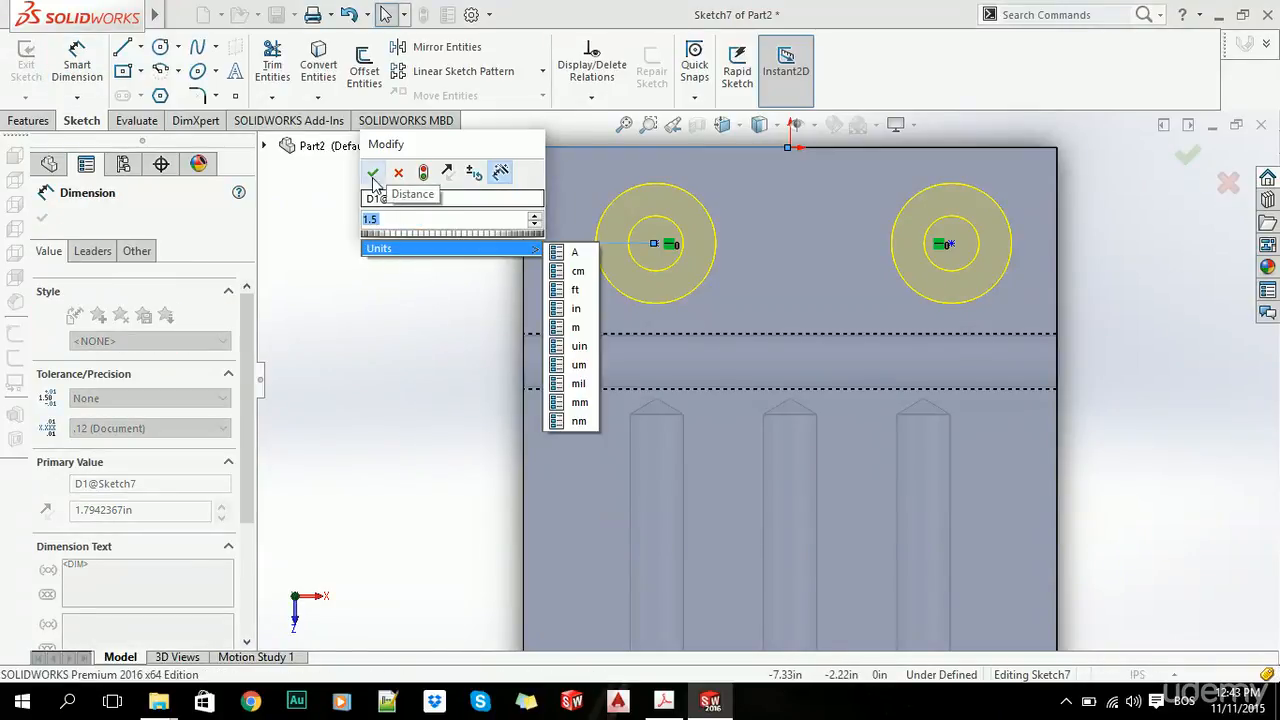
pyautogui.click(373, 174)
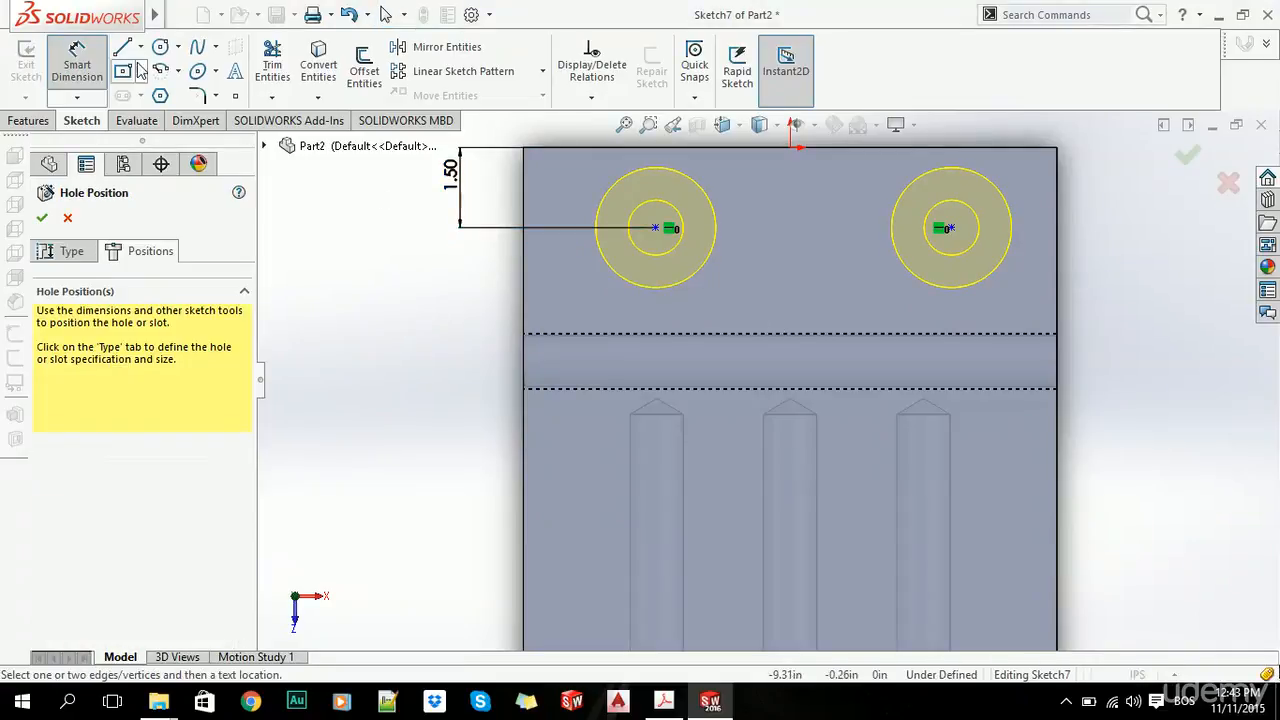
# Step: Dimension the left counterbore's centre from the cube's left edge as 2.5 in
pyautogui.click(657, 229)
pyautogui.click(523, 256)
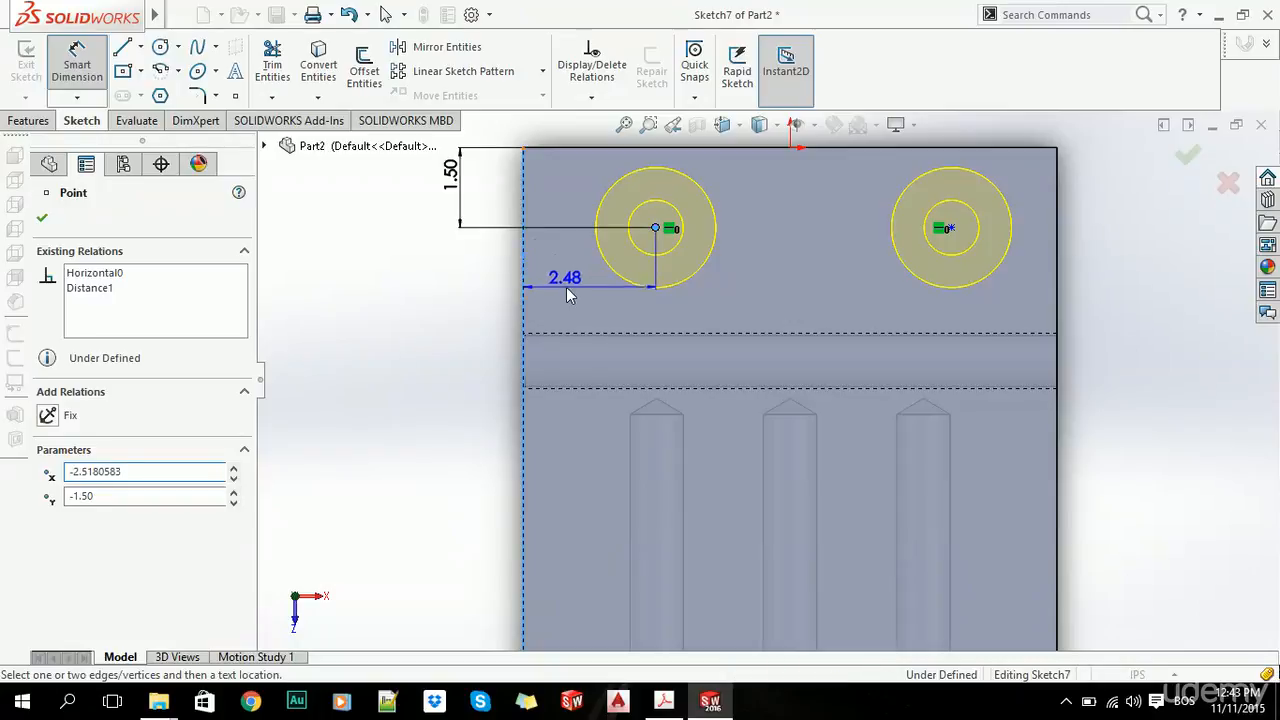
pyautogui.click(576, 305)
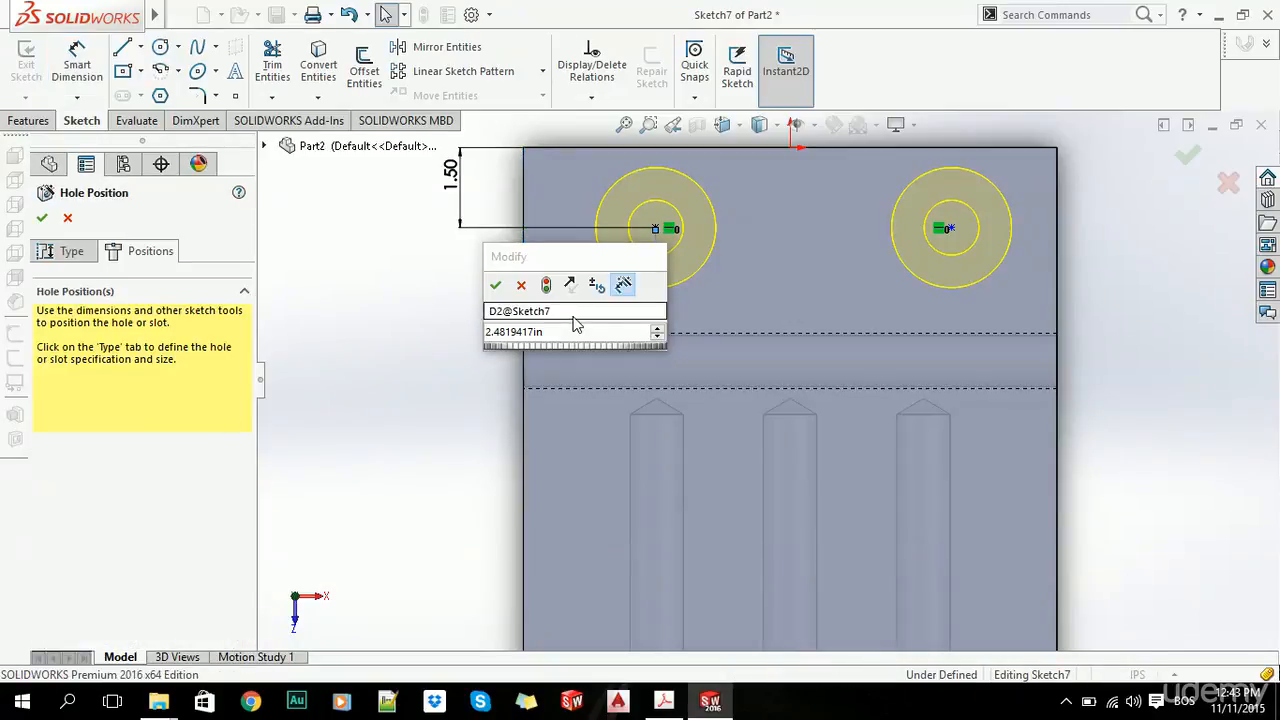
pyautogui.write('2.5')
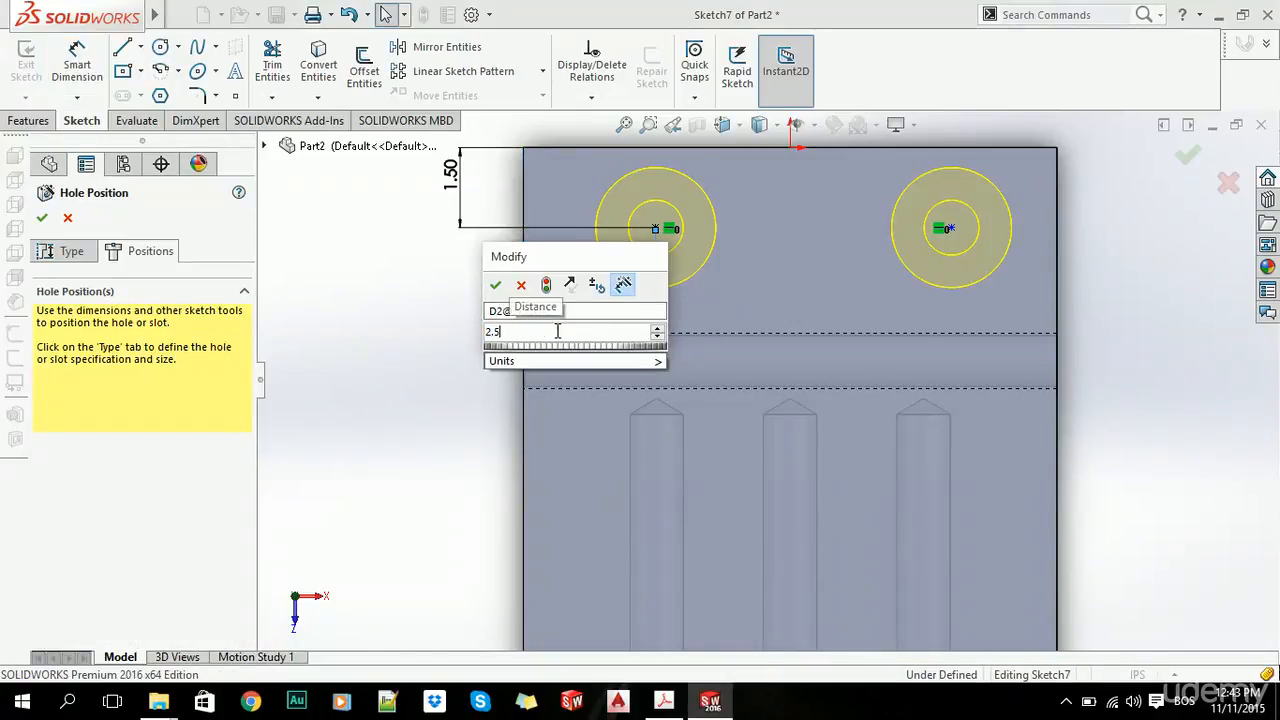
pyautogui.press('Return')
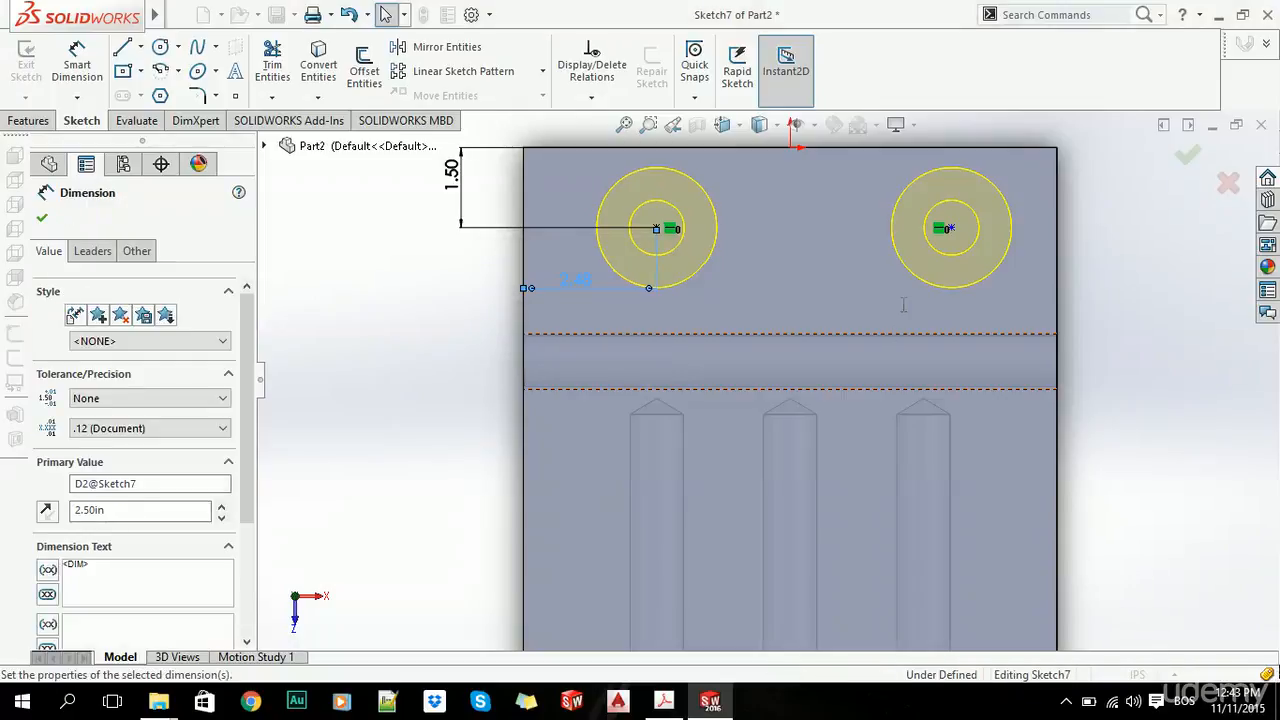
# Step: Dimension the right counterbore's centre from the cube's right edge, linking its value to the left counterbore's edge dimension
pyautogui.click(949, 228)
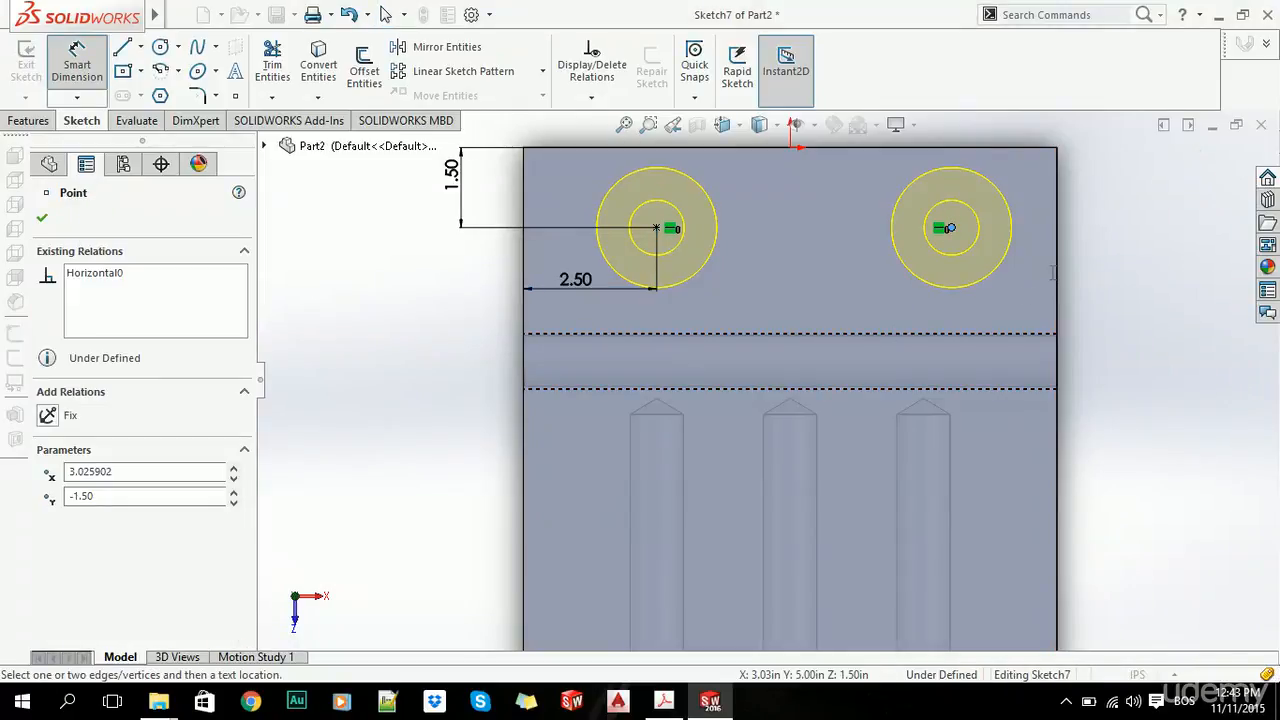
pyautogui.click(1056, 414)
pyautogui.click(1003, 297)
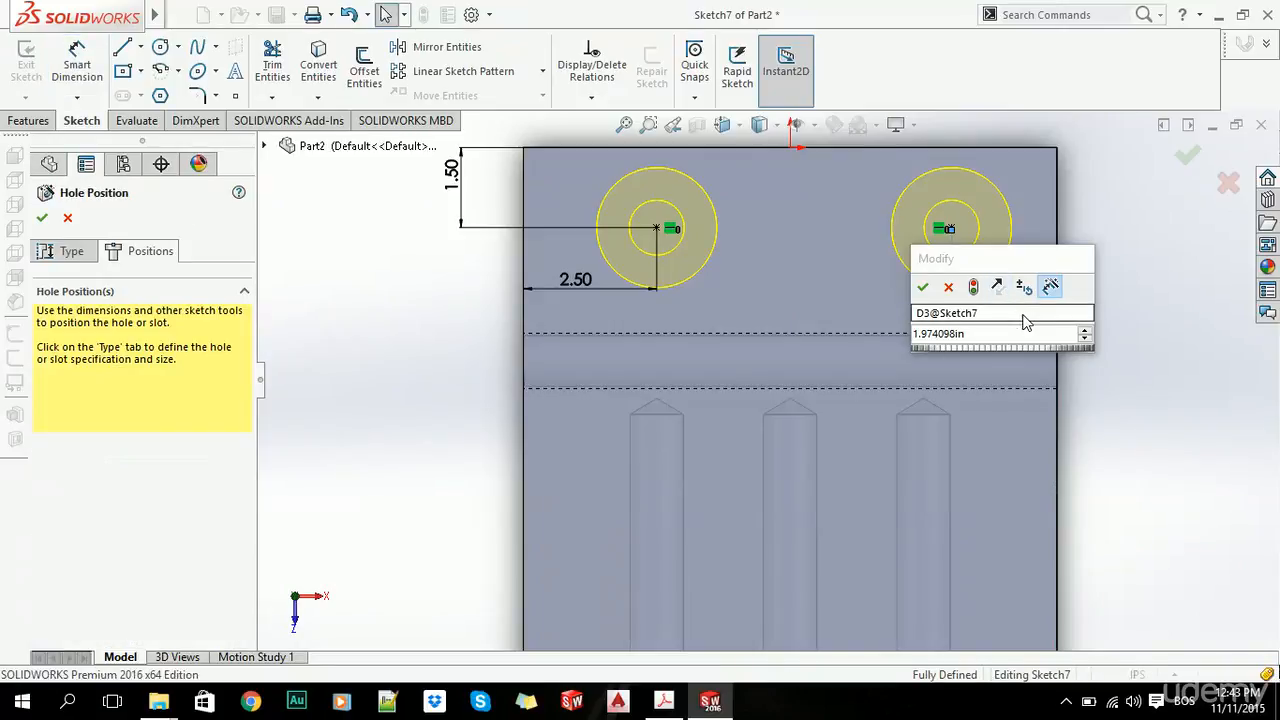
pyautogui.click(968, 336)
pyautogui.write('=')
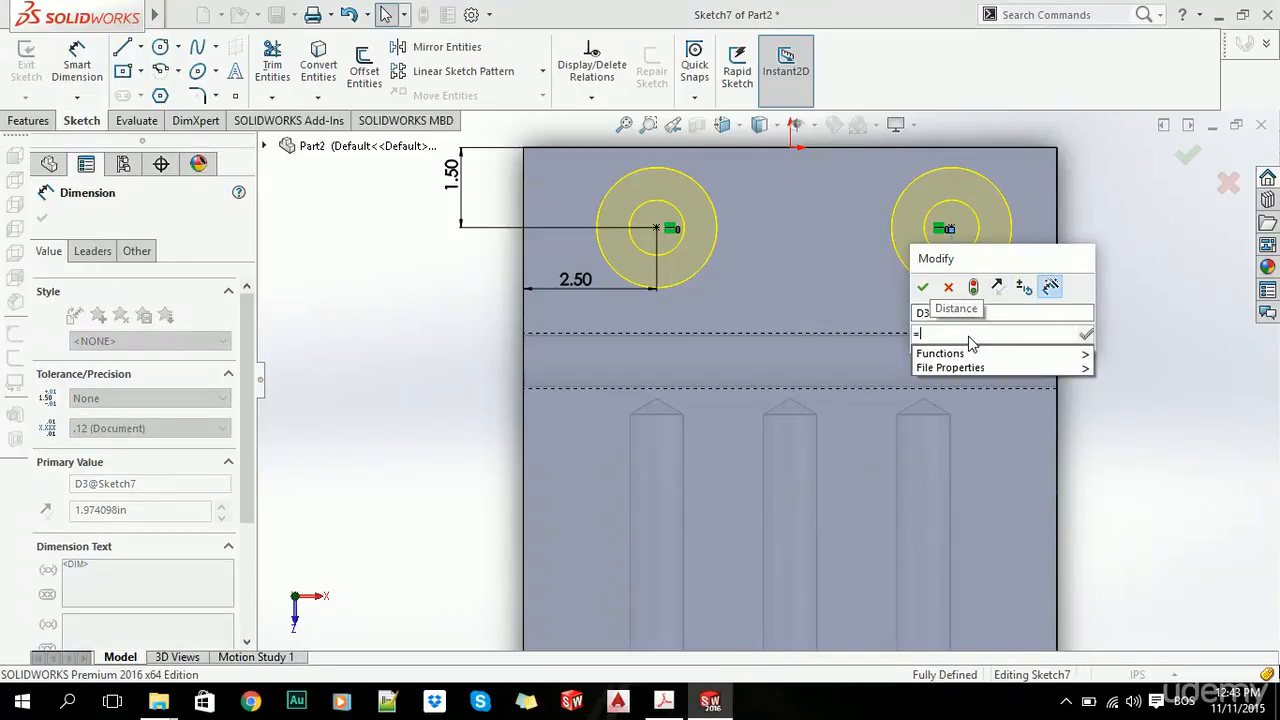
pyautogui.click(575, 279)
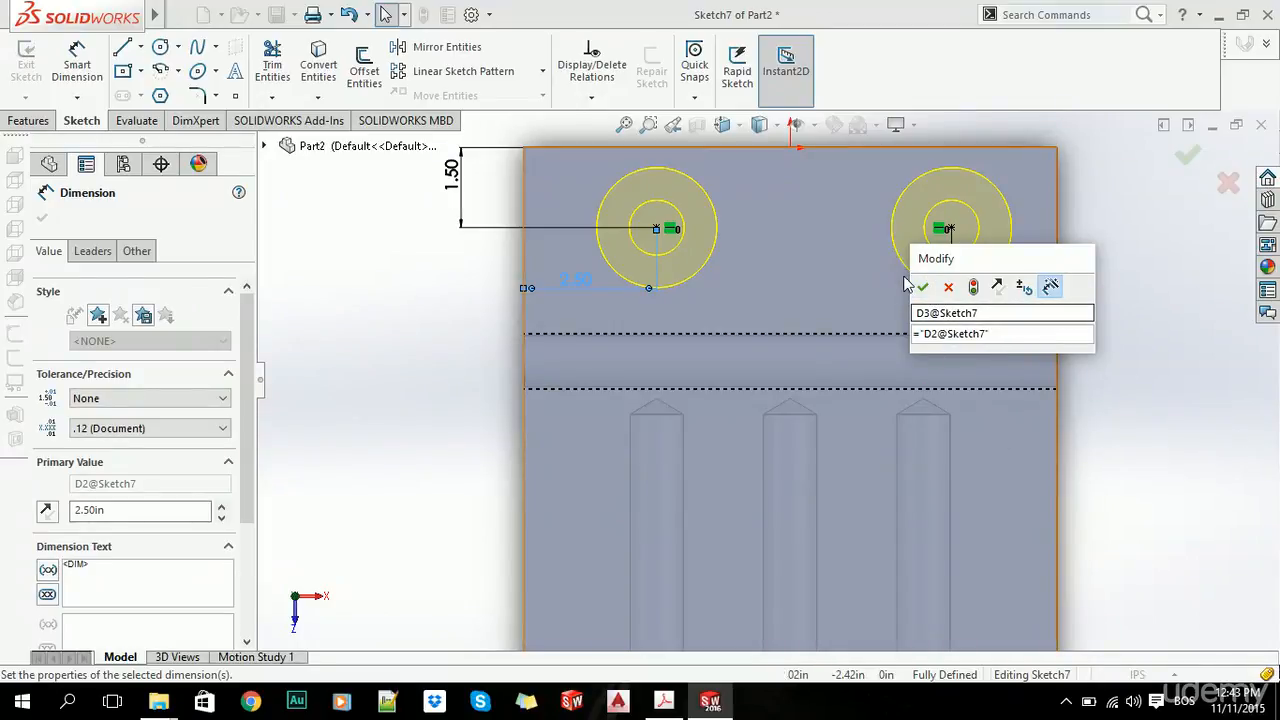
# Step: Replace the linked value of the right counterbore's edge dimension with 2.5 in and finish the counterbore hole feature
pyautogui.press('BackSpace')
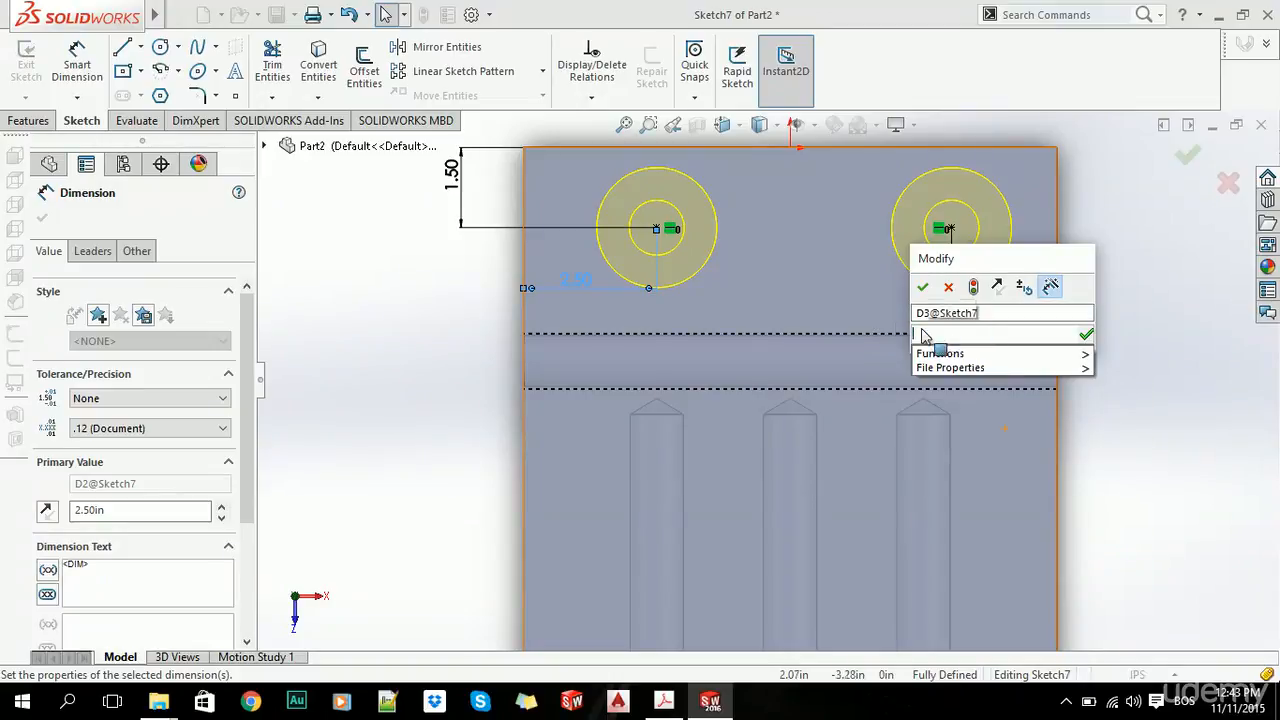
pyautogui.write('2.5')
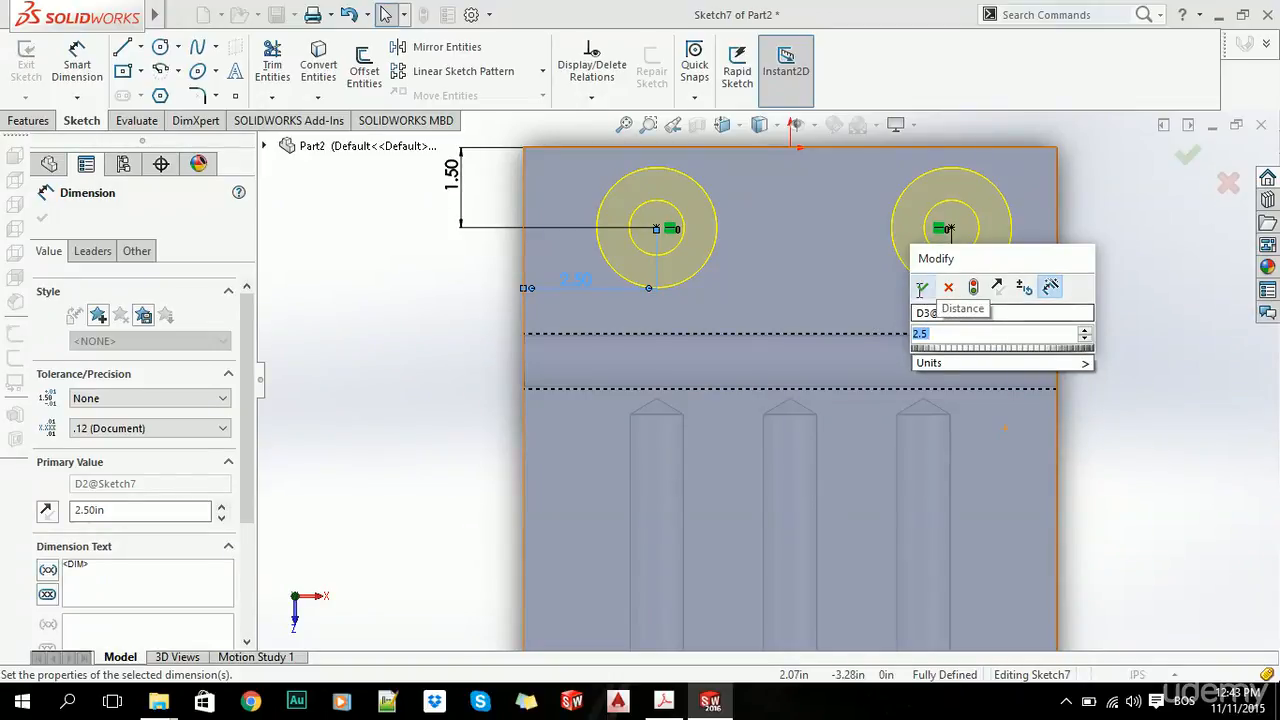
pyautogui.press('Return')
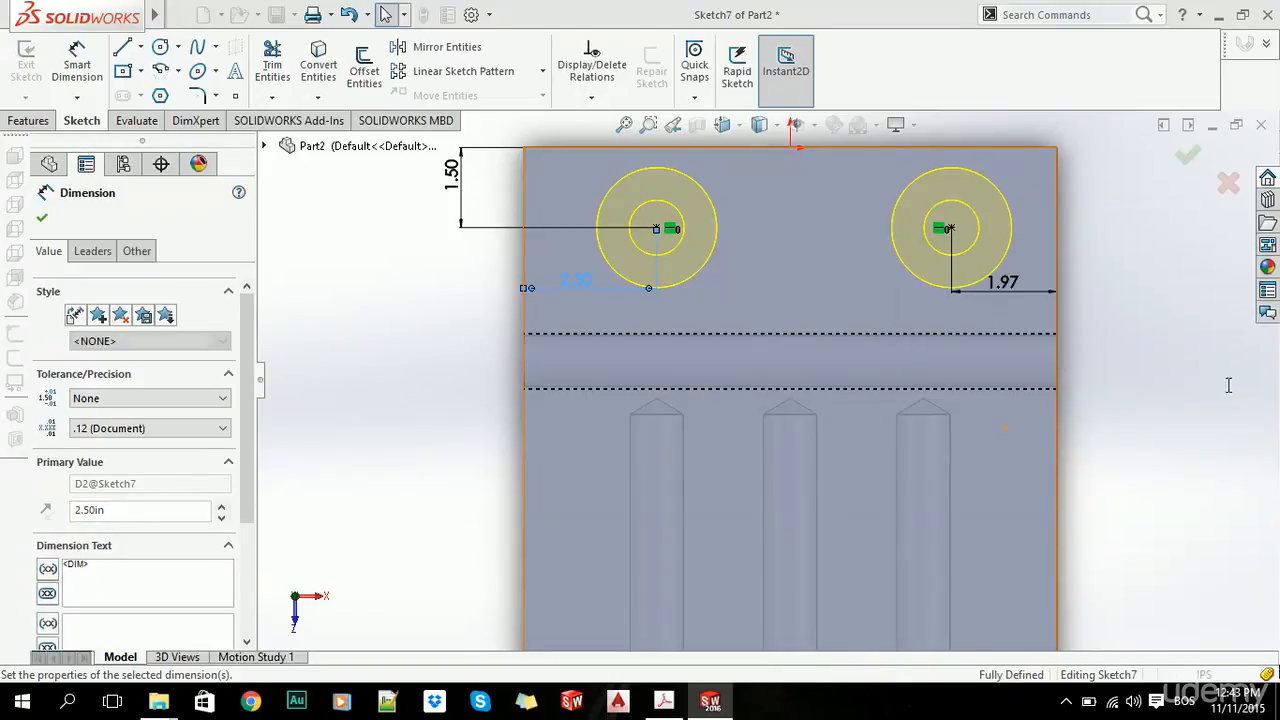
pyautogui.click(37, 224)
pyautogui.click(38, 222)
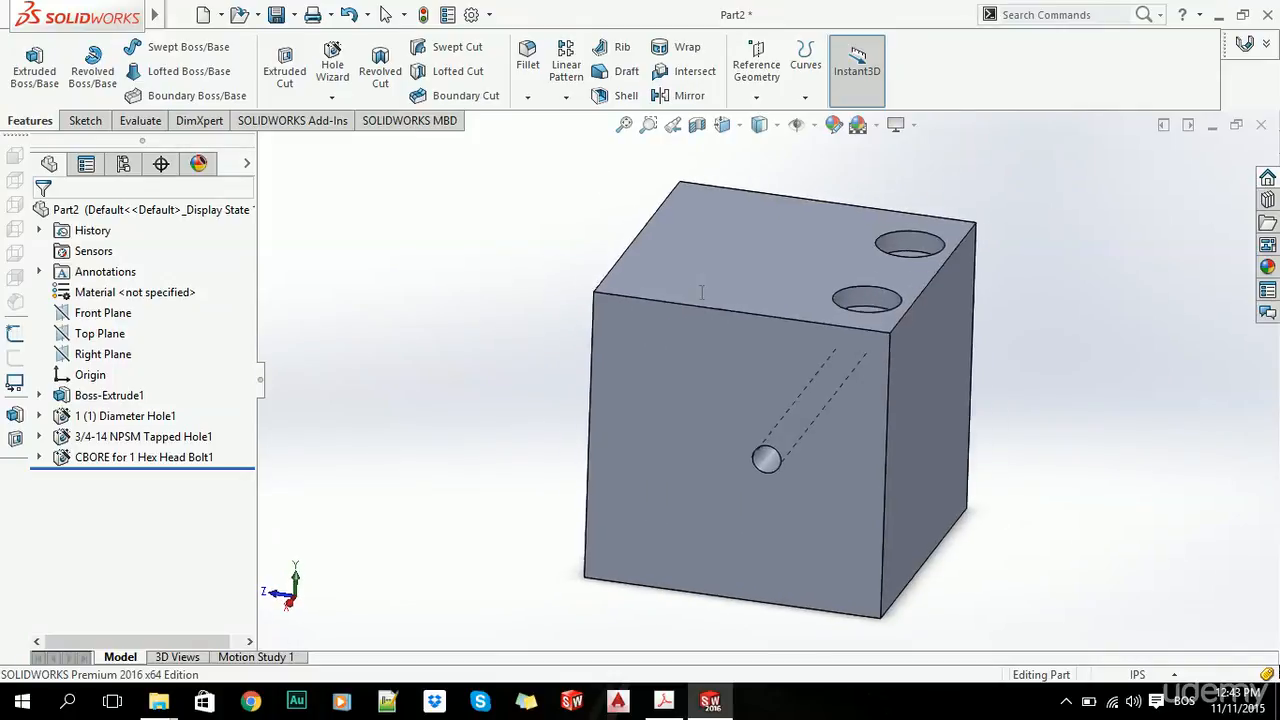
# Step: Section the cube parallel to the Front Plane at an offset of about 1.78 in, inspect both counterbores, and turn the section off
pyautogui.click(697, 124)
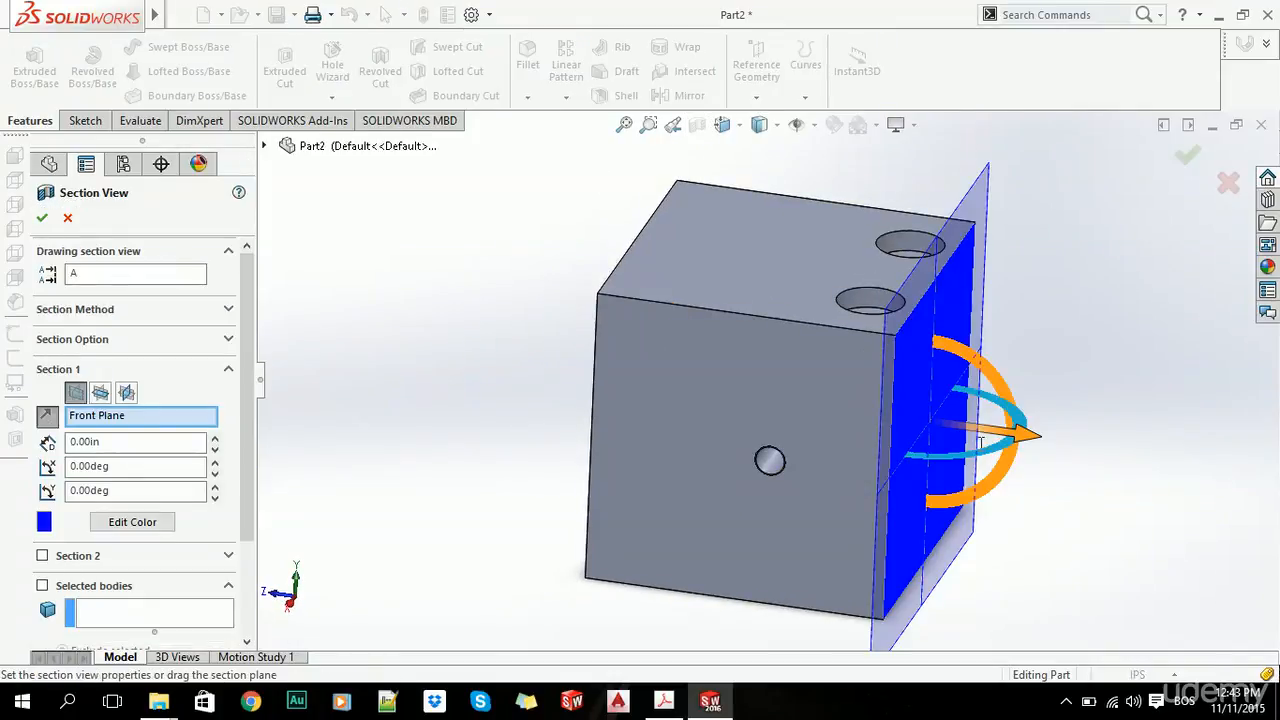
pyautogui.moveTo(1028, 425); pyautogui.dragTo(978, 426)
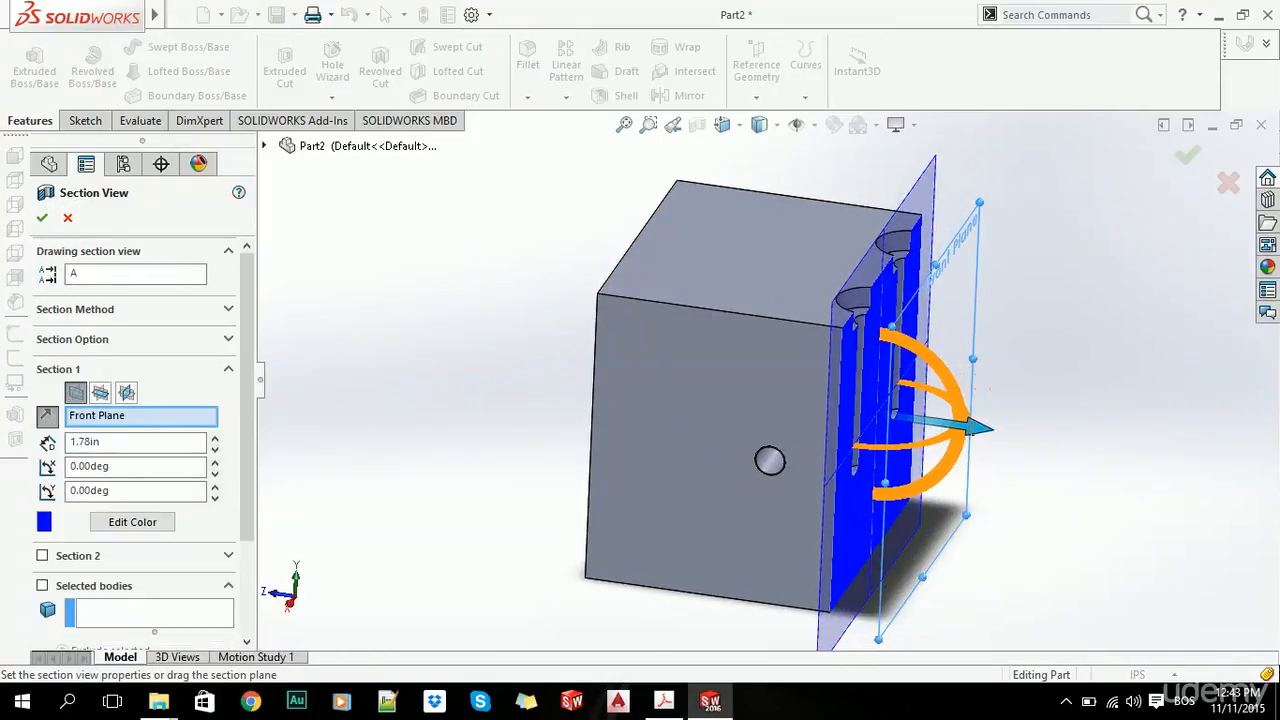
pyautogui.click(42, 220)
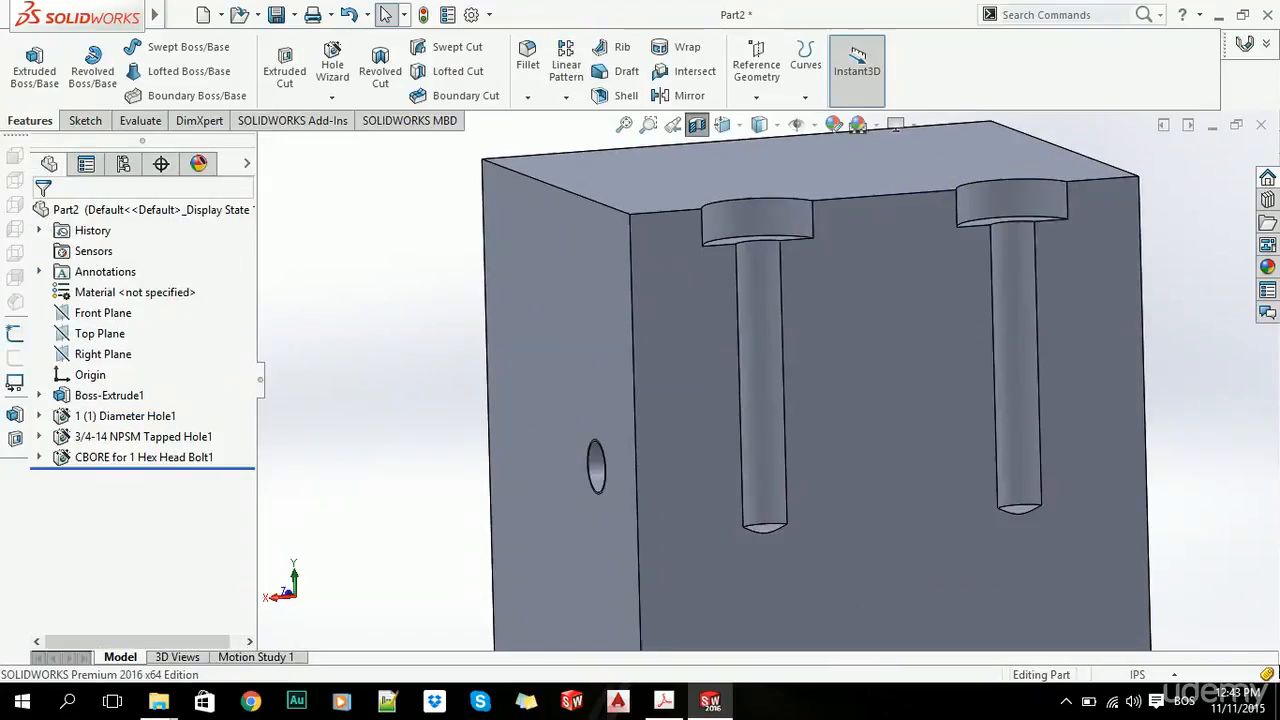
pyautogui.moveTo(702, 367); pyautogui.dragTo(814, 377, button='middle')
pyautogui.scroll(3, 814, 377)
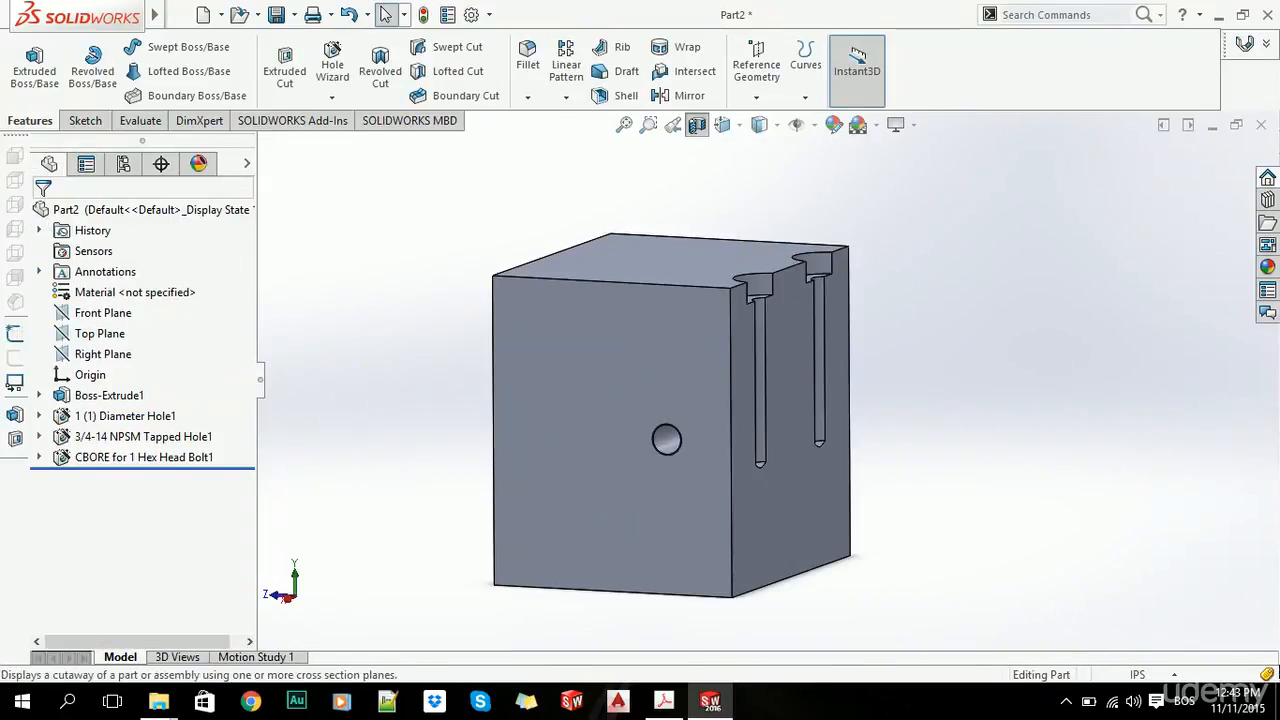
pyautogui.click(697, 124)
# Step: Examine the Thread tool's location, end condition, type, size and thread option settings, and leave it without creating a thread
pyautogui.click(332, 97)
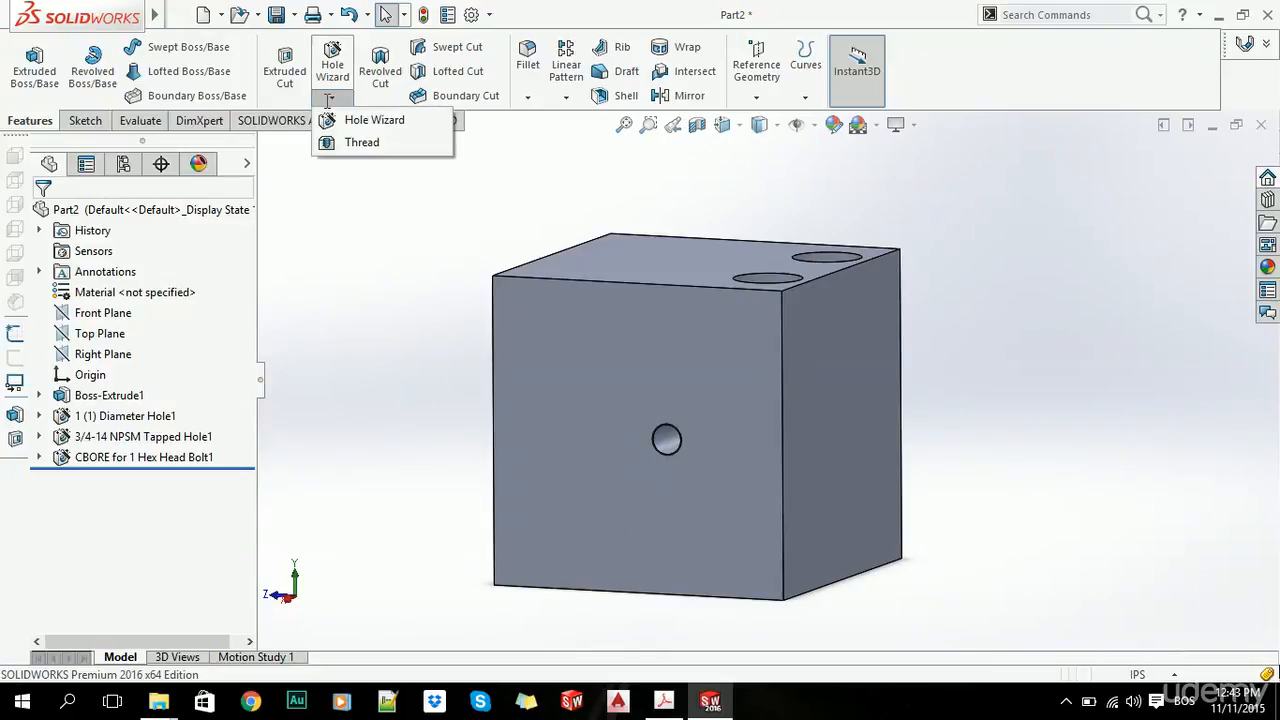
pyautogui.click(365, 141)
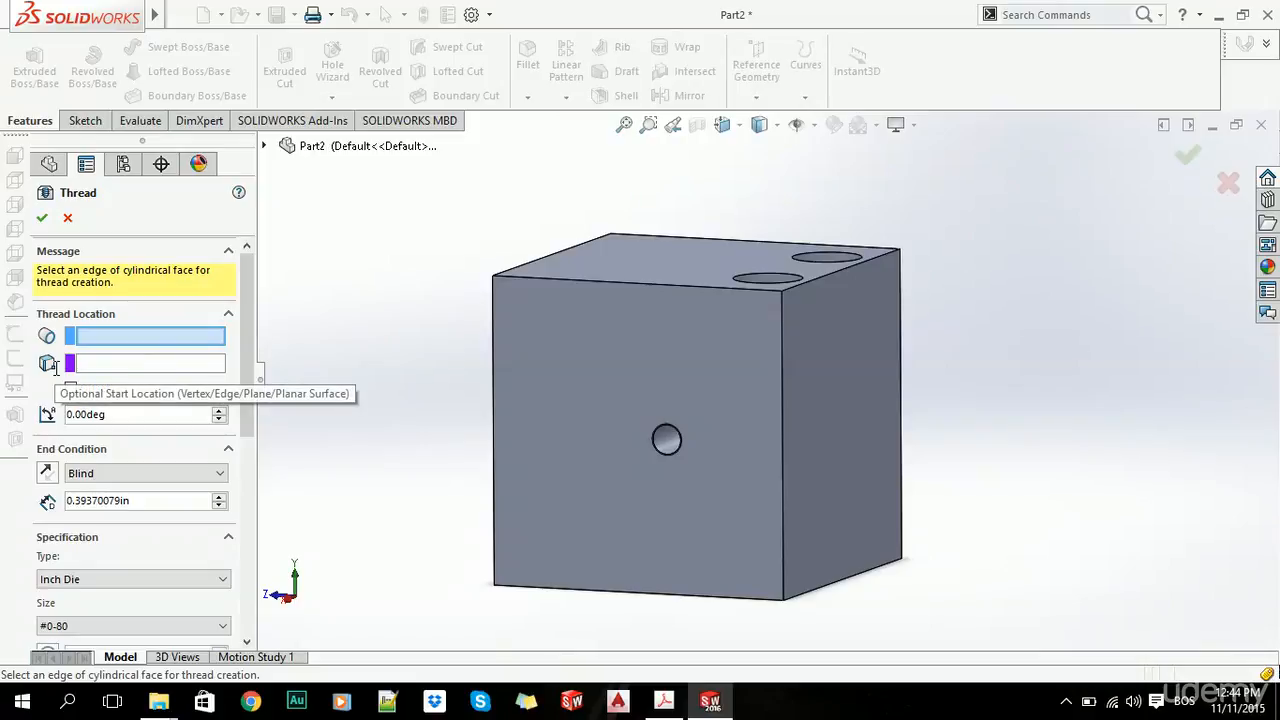
pyautogui.scroll(-3, 250, 283)
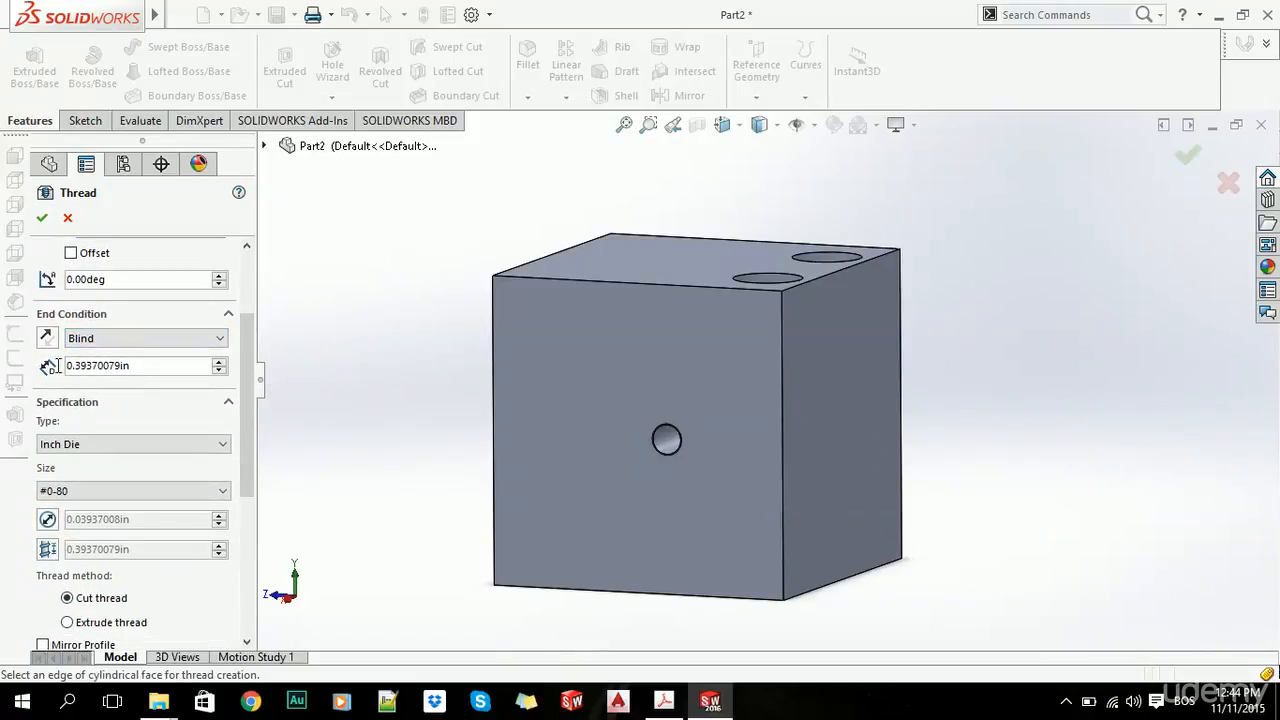
pyautogui.scroll(-2, 247, 440)
pyautogui.click(142, 351)
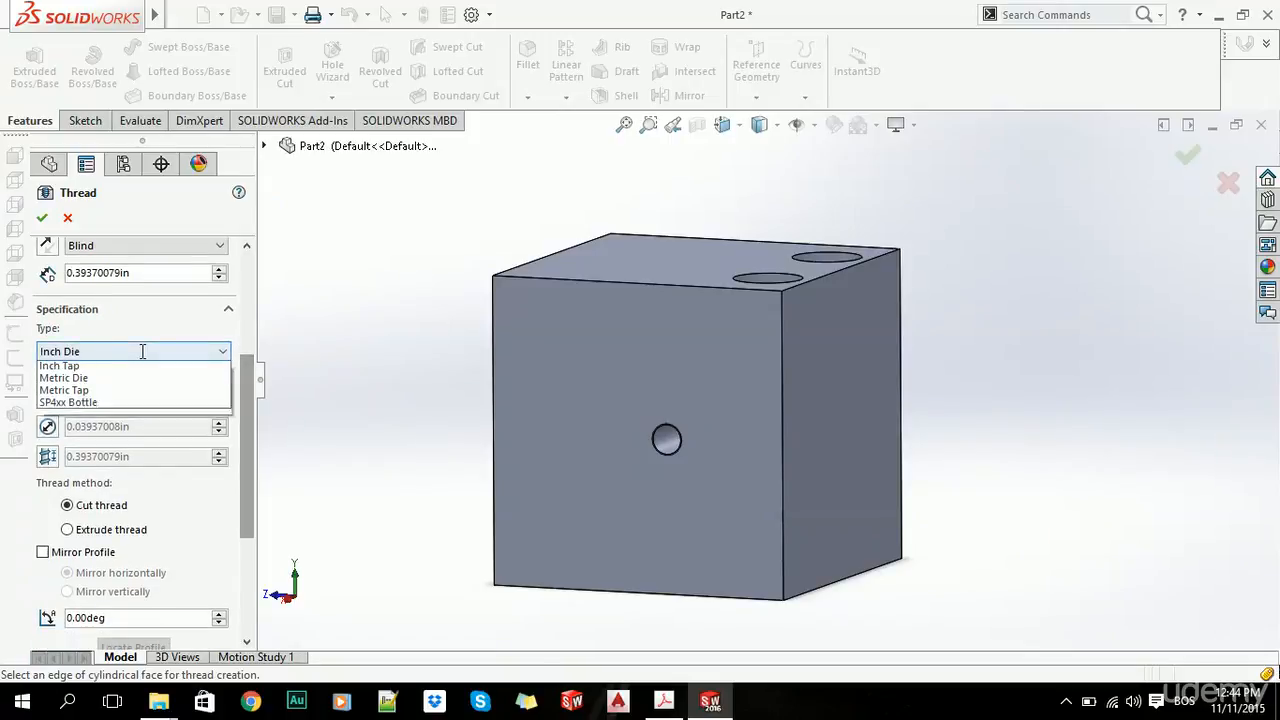
pyautogui.click(142, 368)
pyautogui.click(137, 398)
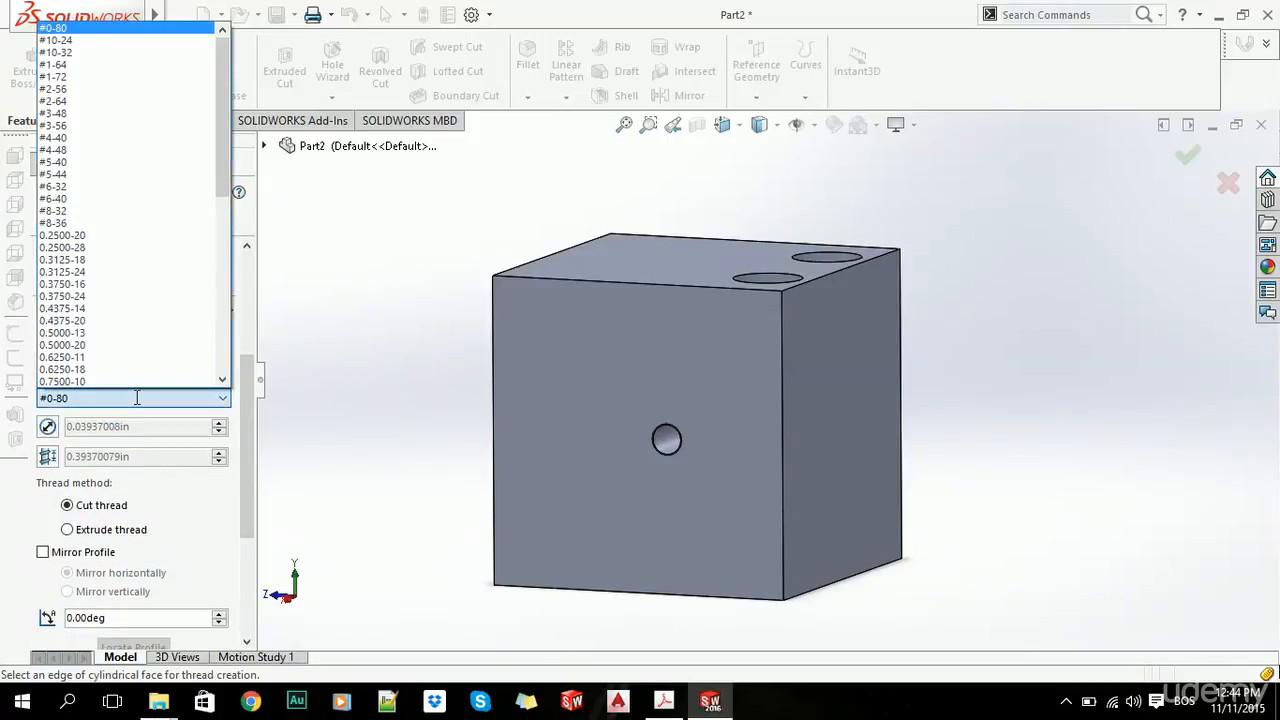
pyautogui.click(137, 393)
pyautogui.scroll(-4, 200, 430)
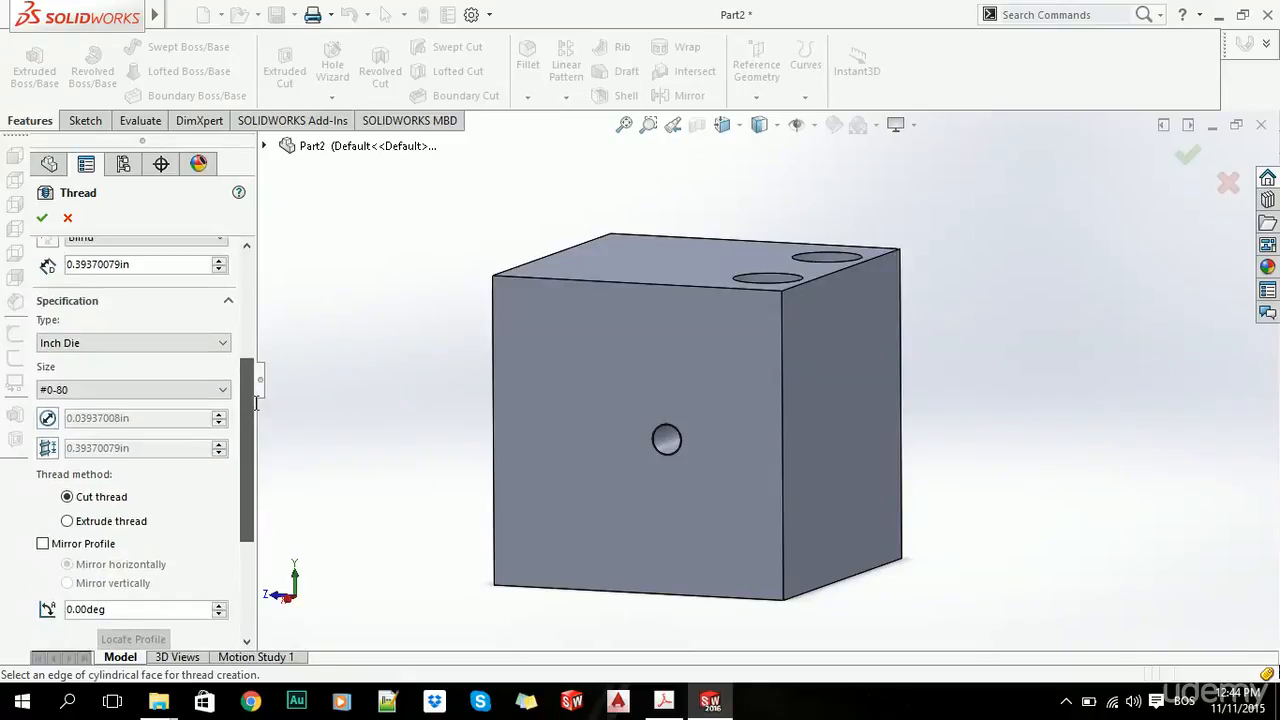
pyautogui.moveTo(268, 481); pyautogui.dragTo(271, 489)
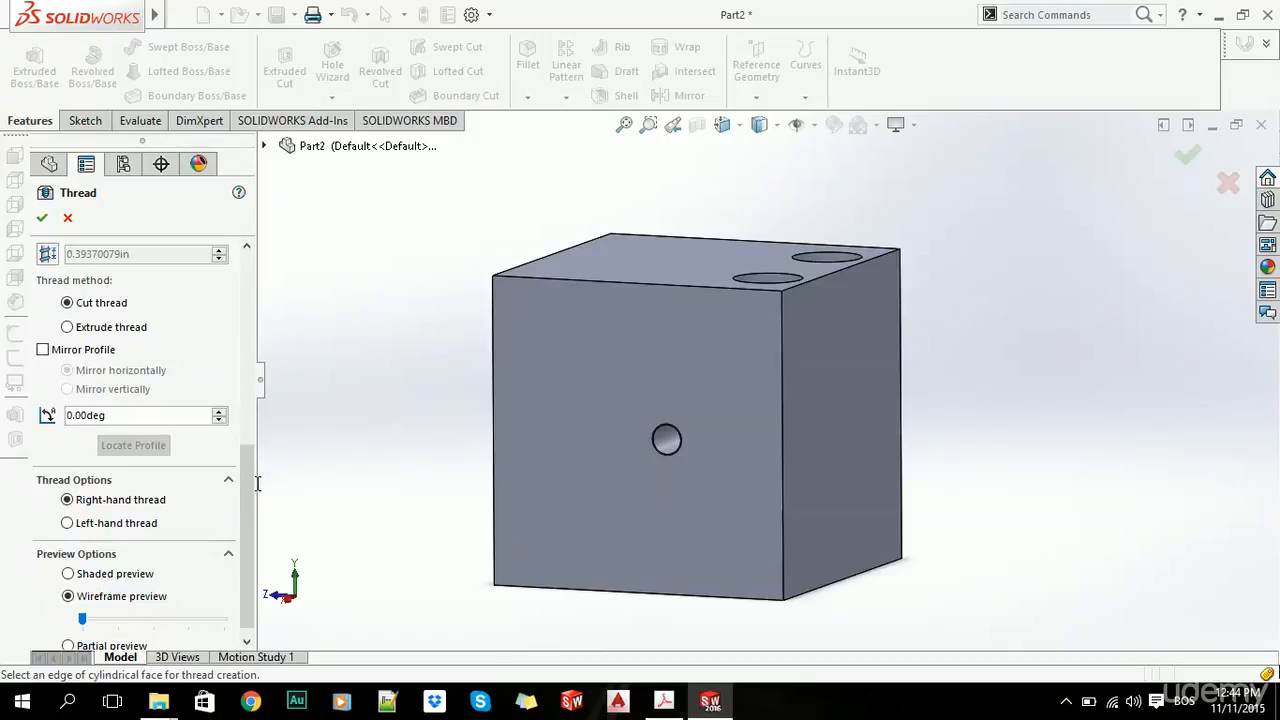
pyautogui.scroll(8, 150, 450)
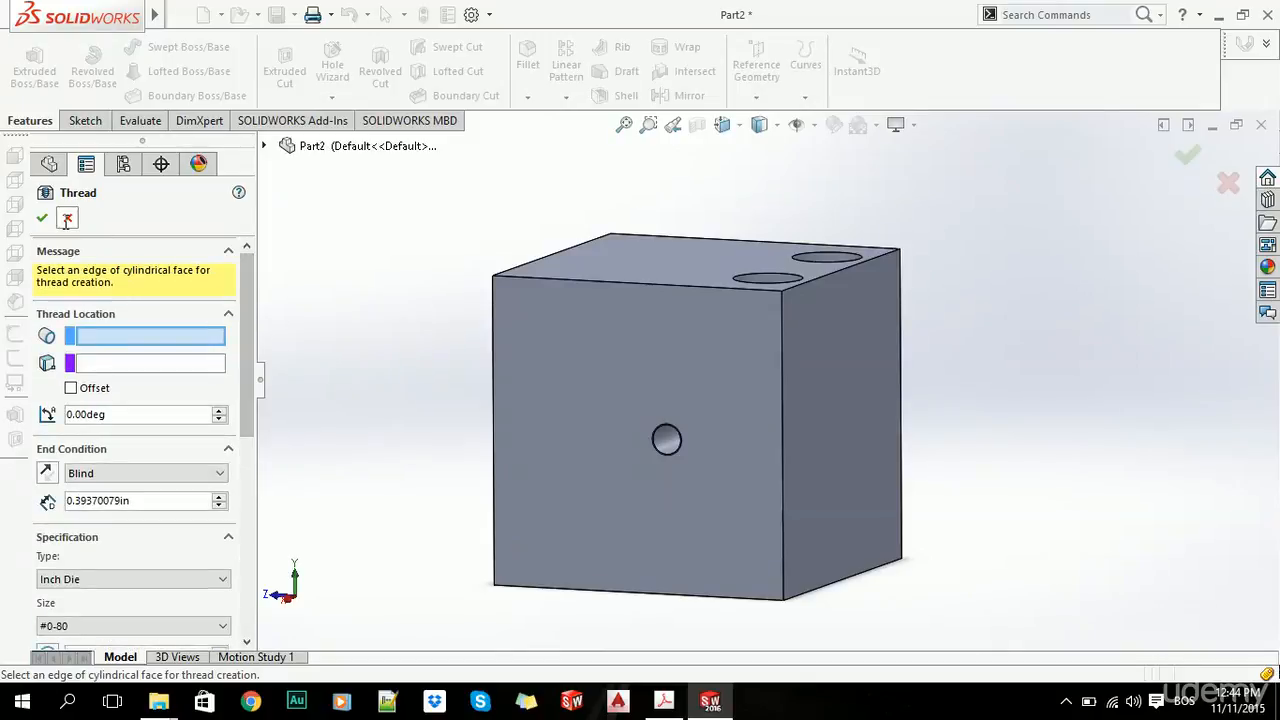
pyautogui.click(66, 220)
# Step: Save the part as THREADS in the Videos folder and close it
pyautogui.scroll(4, 799, 388)
pyautogui.moveTo(799, 388); pyautogui.dragTo(752, 384, button='middle')
pyautogui.scroll(1, 738, 384)
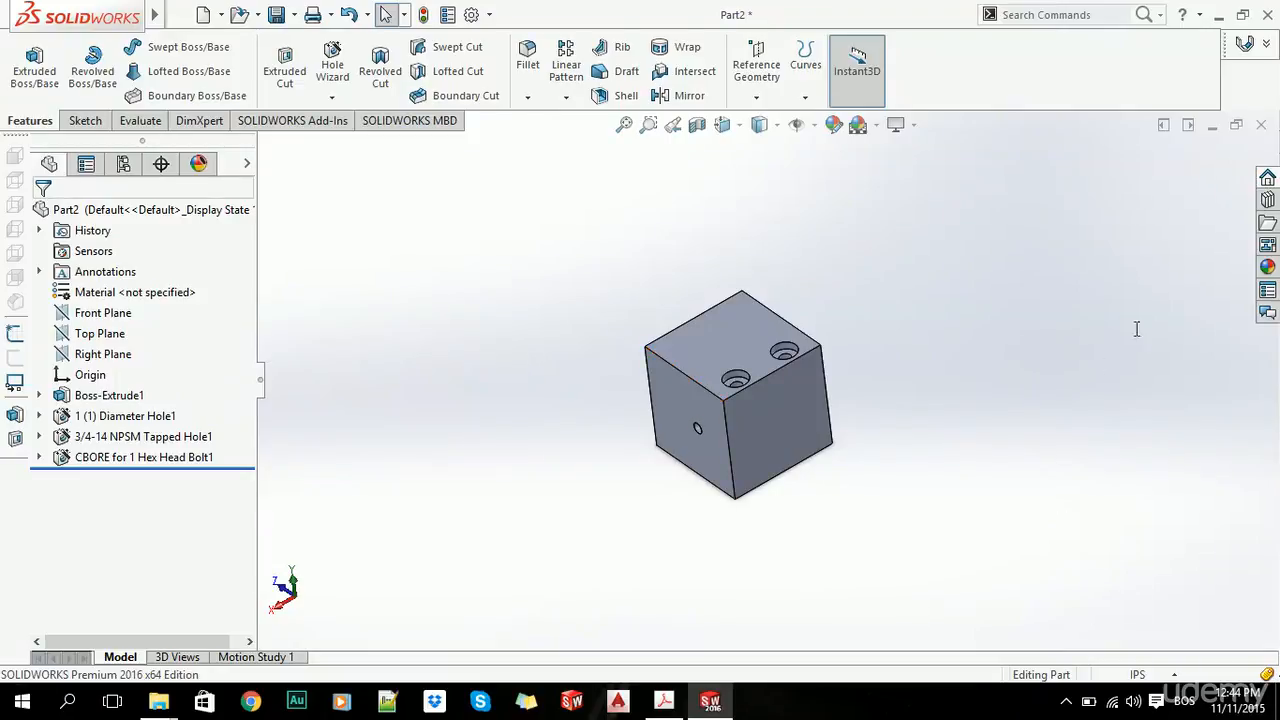
pyautogui.click(1261, 124)
pyautogui.press('Escape')
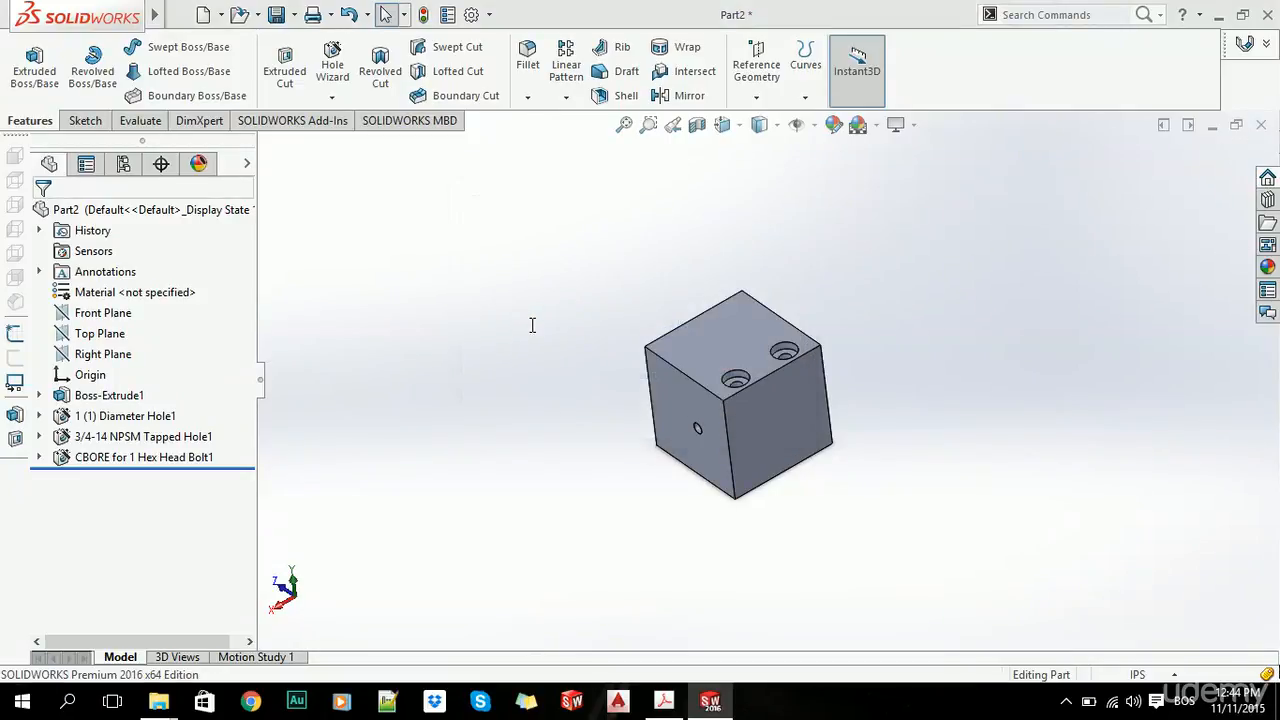
pyautogui.hotkey('ctrl', 's')
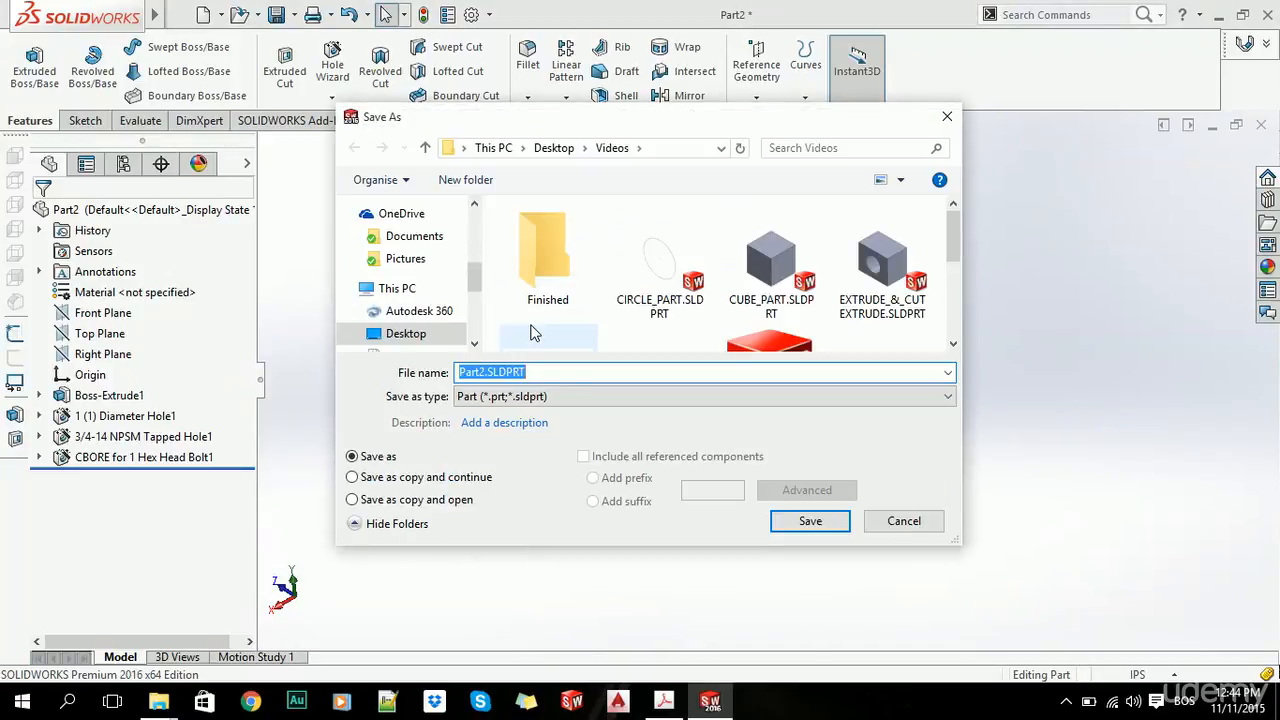
pyautogui.write('THEADS')
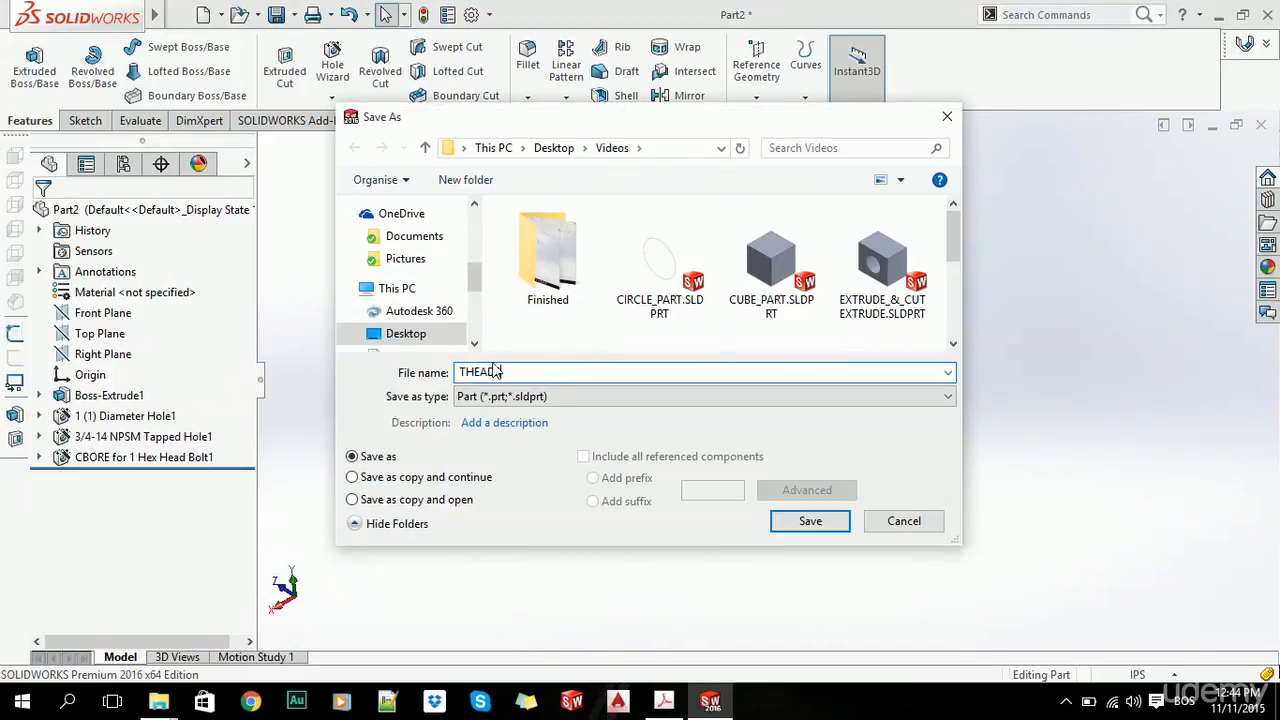
pyautogui.click(475, 372)
pyautogui.write('R')
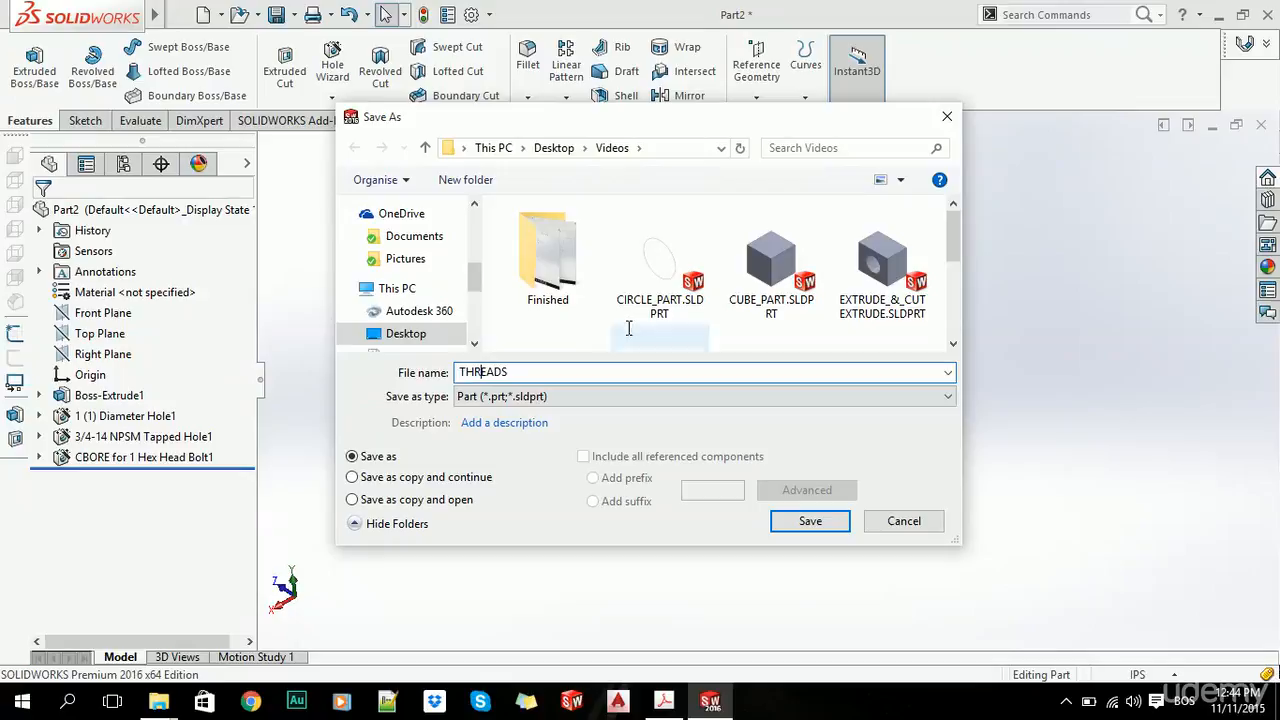
pyautogui.click(810, 521)
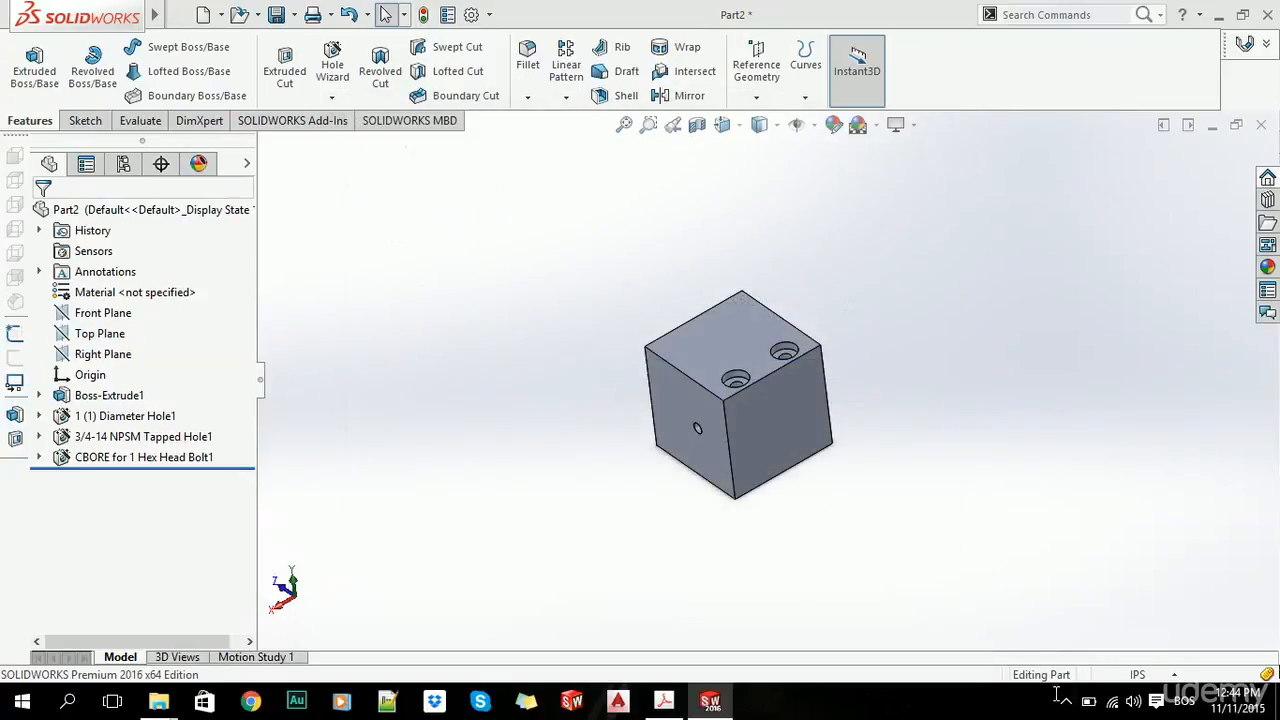
pyautogui.click(1065, 700)
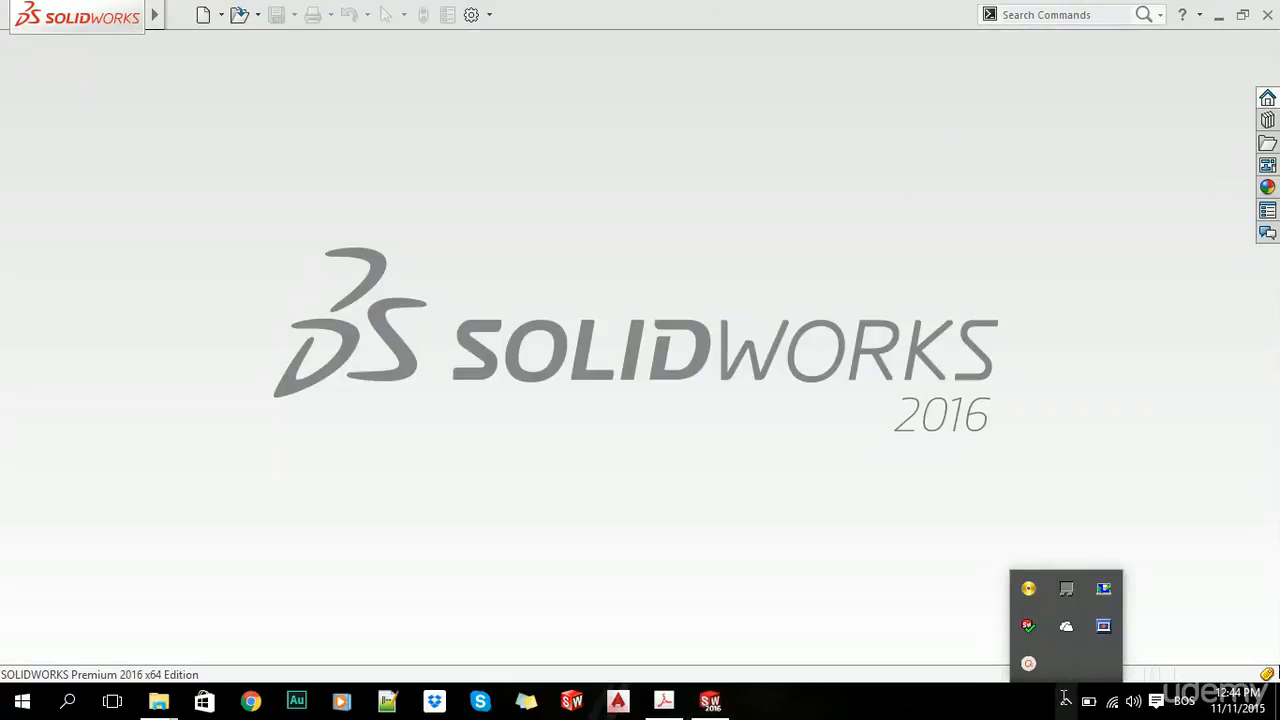